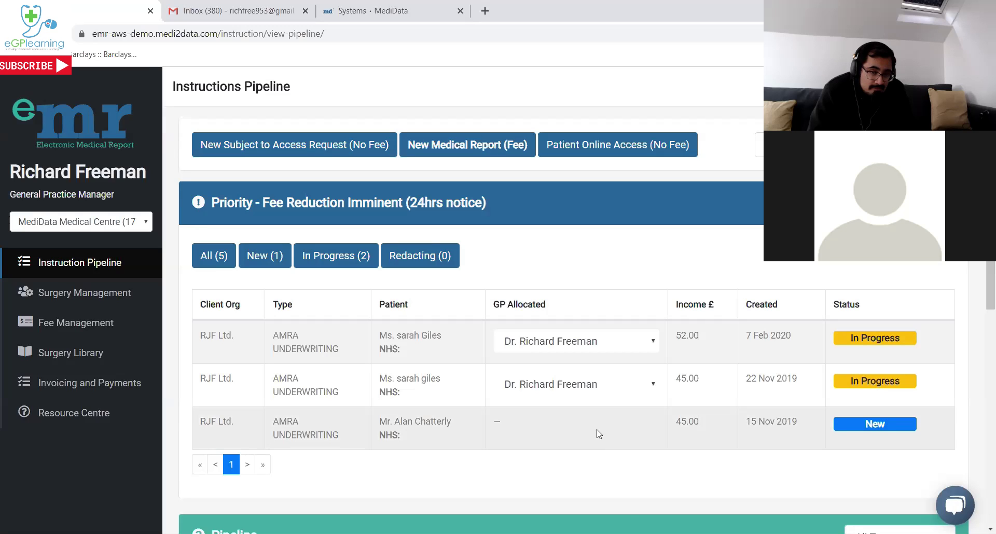
# Open the Surgery management page listing the practice's five users and their roles.
pyautogui.click(114, 293)
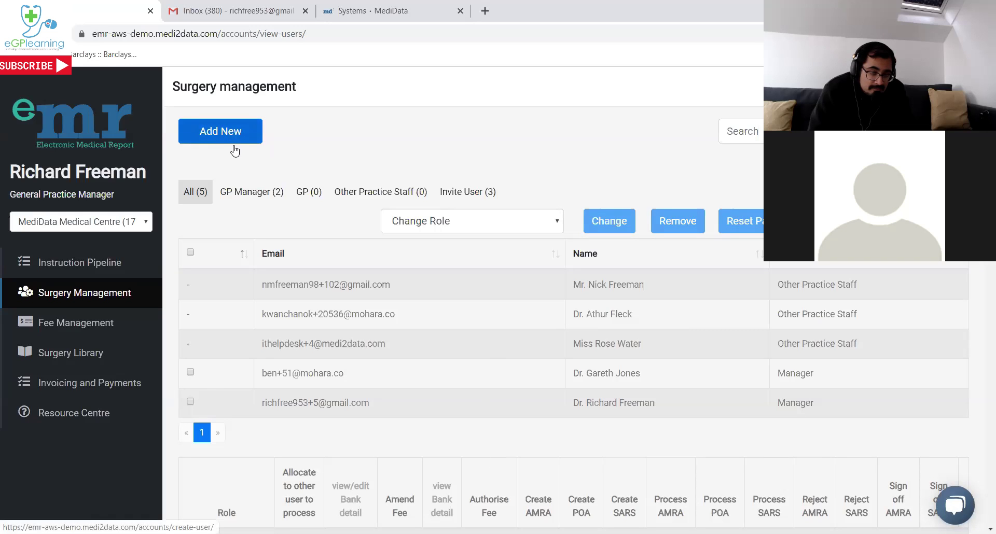
pyautogui.scroll(-4, 341, 289)
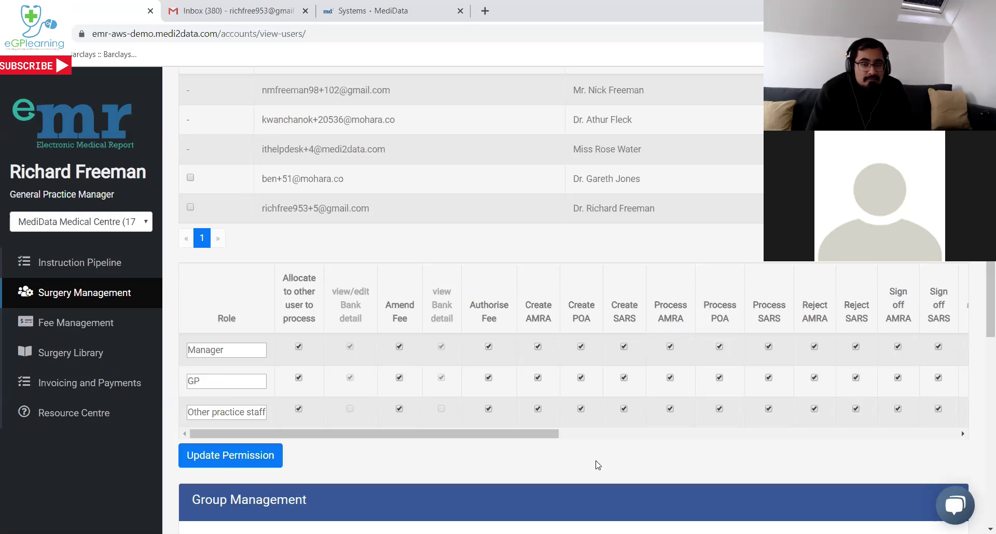
pyautogui.scroll(-1, 601, 460)
pyautogui.scroll(-3, 603, 459)
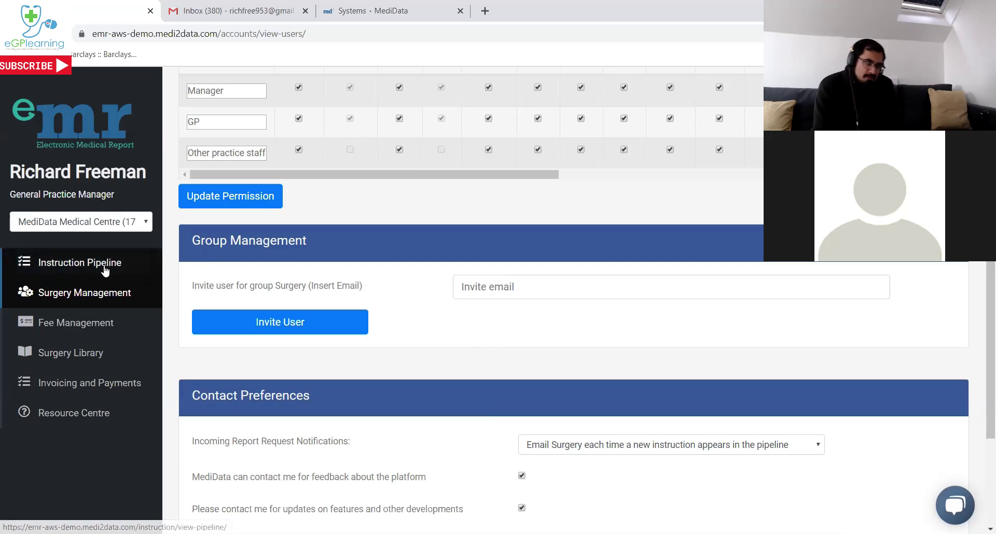
# Start a New Subject Access Request (No Fee), accept the confidentiality policy, and choose title Mrs.
pyautogui.click(107, 279)
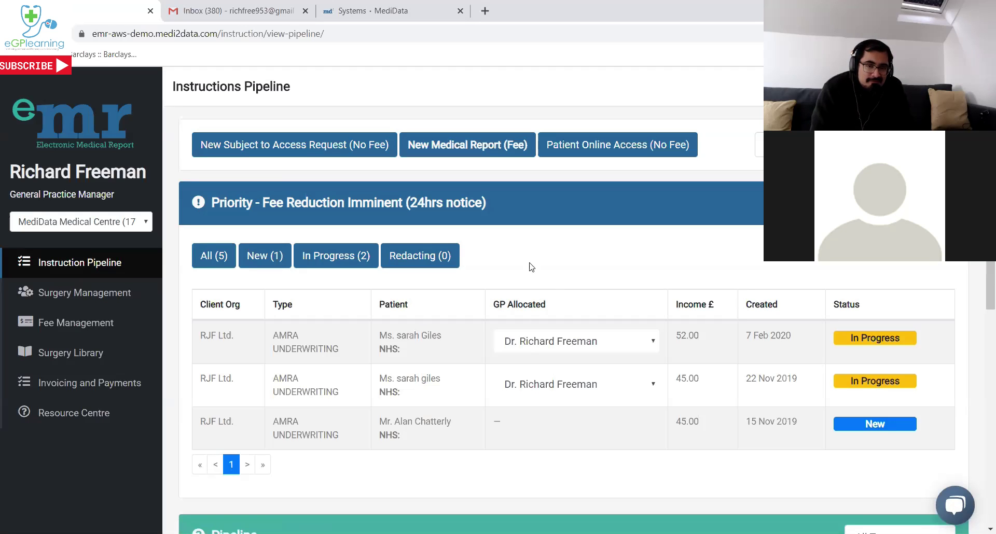
pyautogui.click(224, 154)
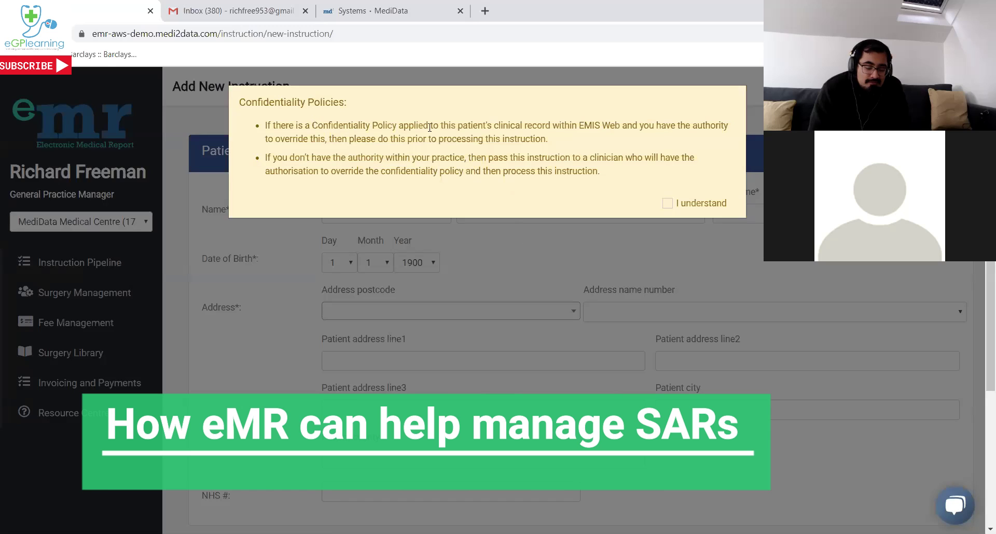
pyautogui.click(667, 203)
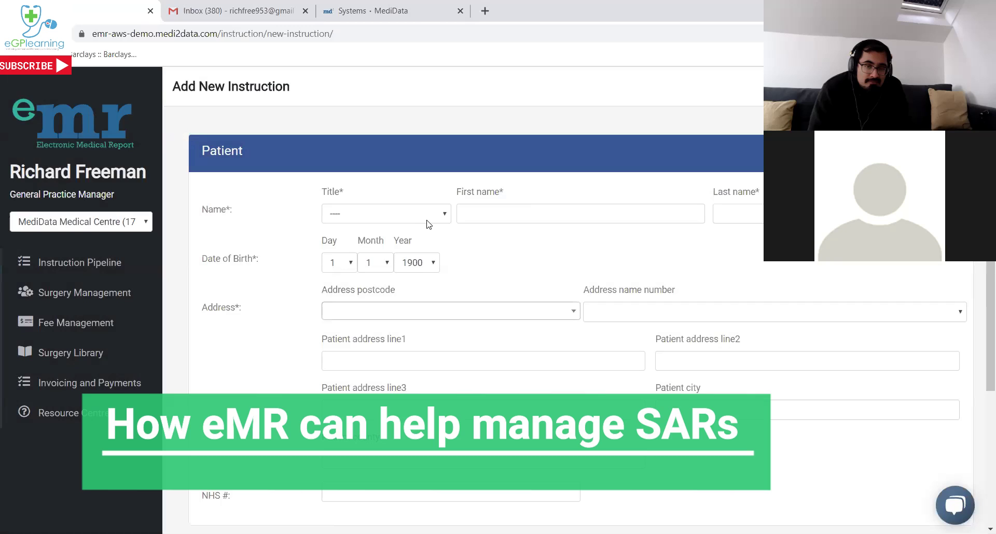
pyautogui.click(429, 218)
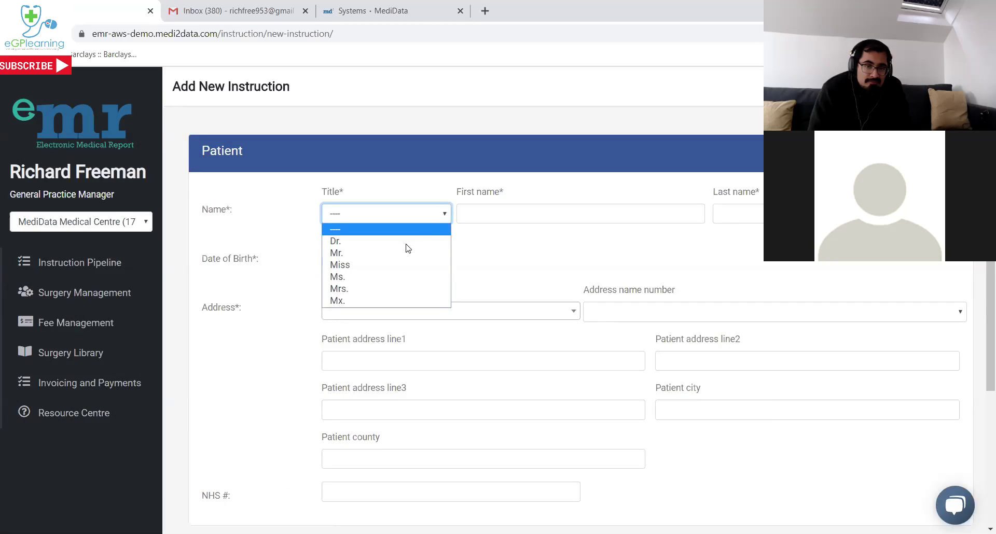
pyautogui.click(365, 288)
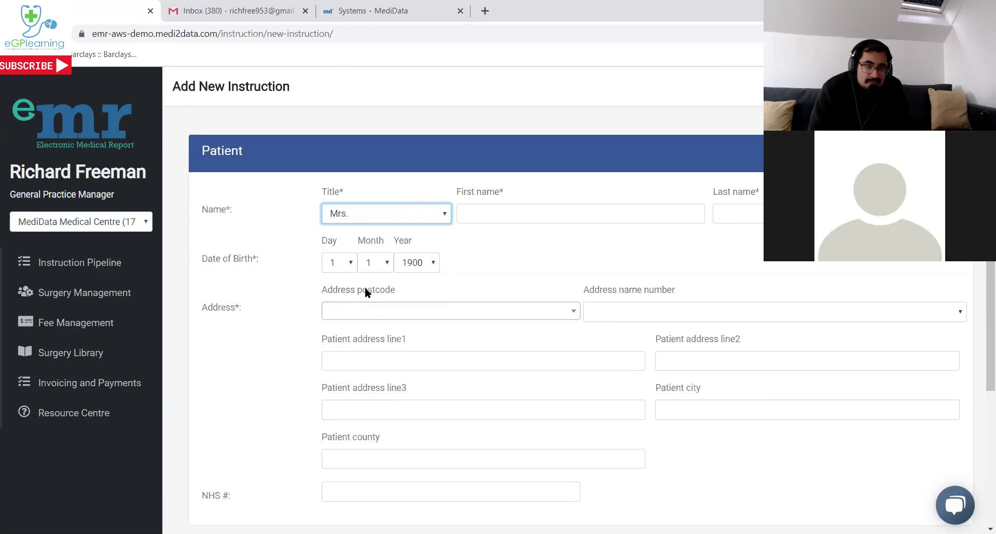
# Enter the patient's first and last name and set the birth year to 1962.
pyautogui.click(554, 218)
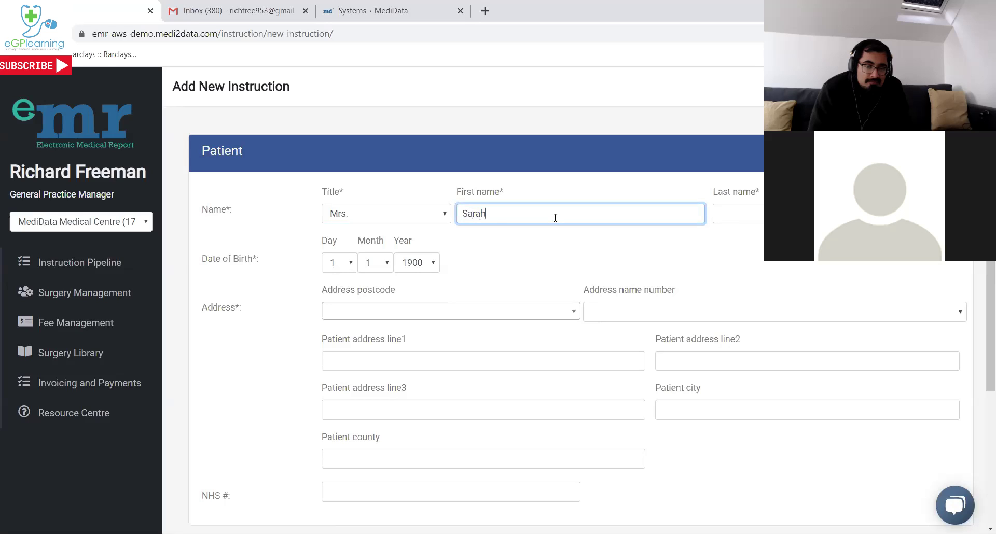
pyautogui.press('Tab')
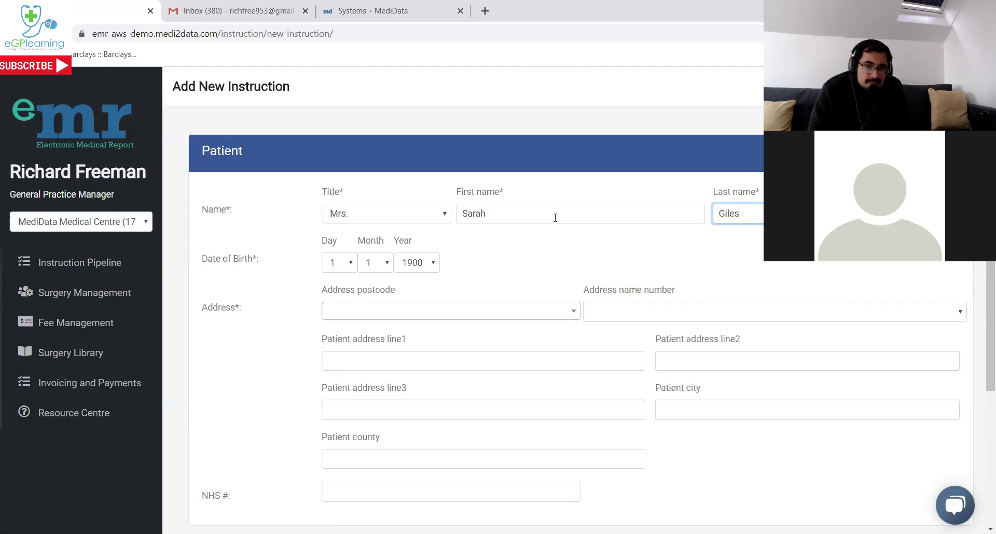
pyautogui.press('Tab')
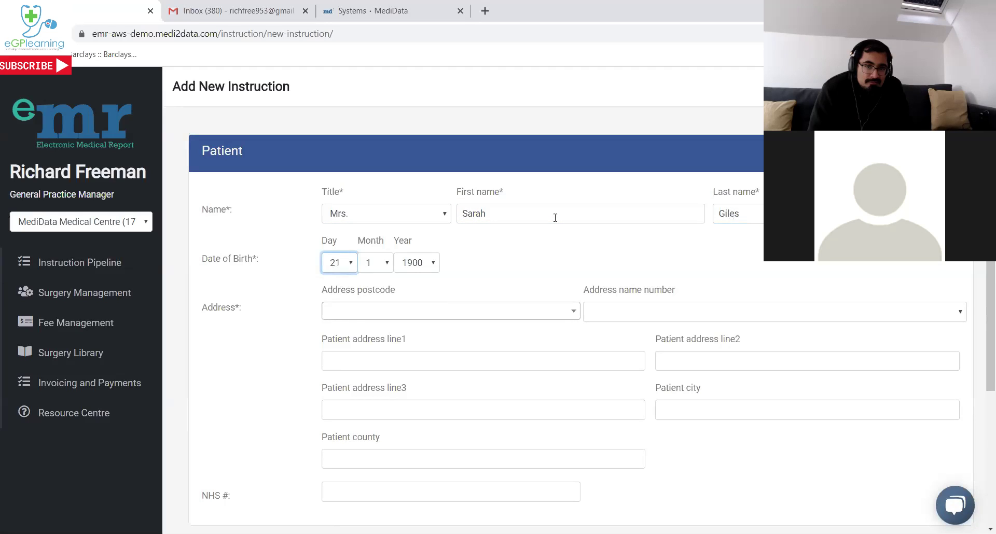
pyautogui.press('Tab')
pyautogui.press('Tab')
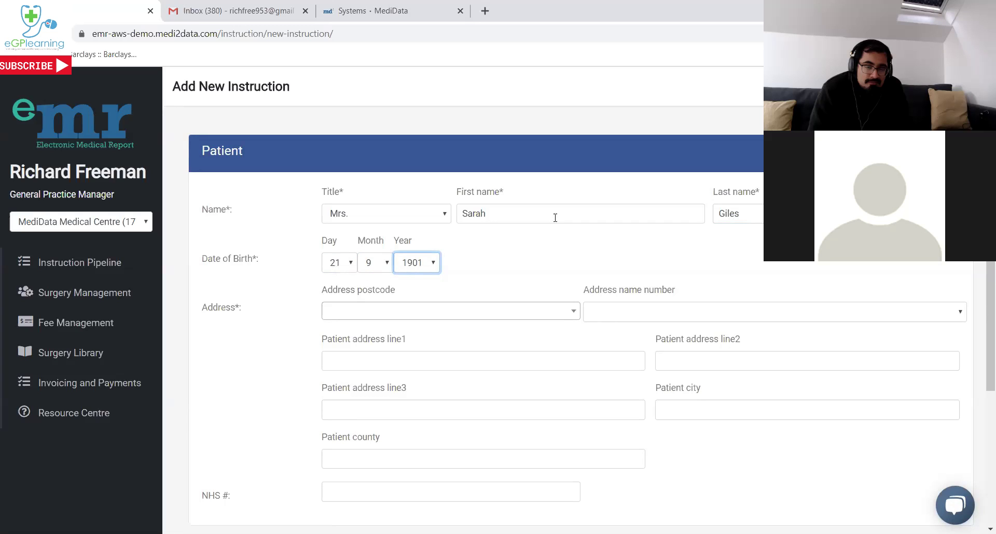
pyautogui.press('Tab')
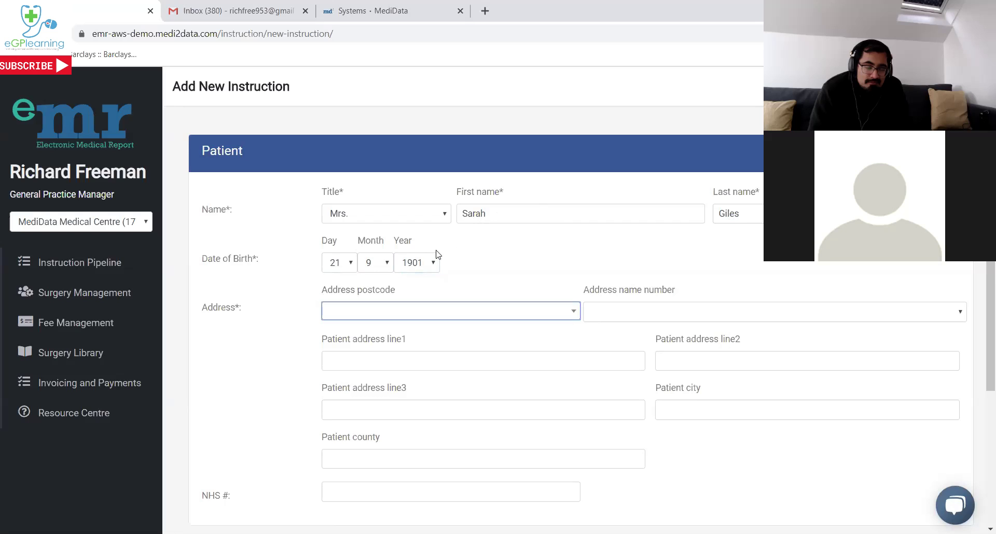
pyautogui.click(427, 264)
pyautogui.scroll(-15, 424, 379)
pyautogui.scroll(5, 424, 378)
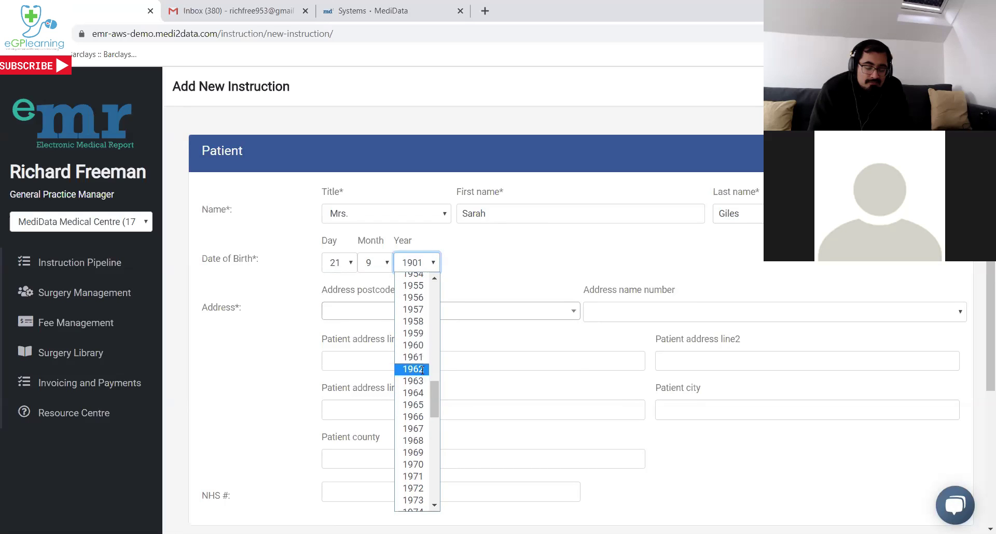
pyautogui.click(422, 368)
# Search the patient's postcode and select it to autofill the home address.
pyautogui.click(406, 312)
pyautogui.write('sa2')
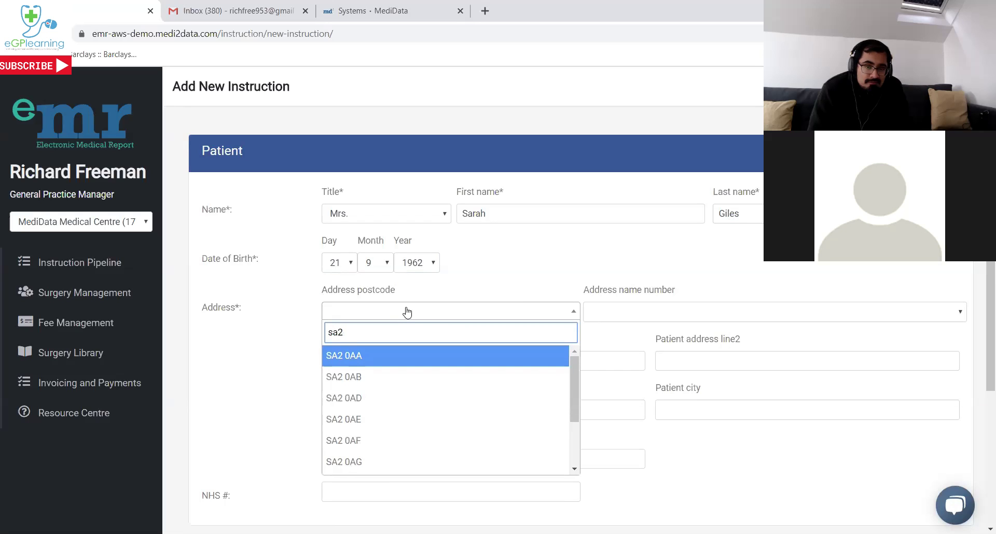
pyautogui.write(' 0ja')
pyautogui.click(438, 356)
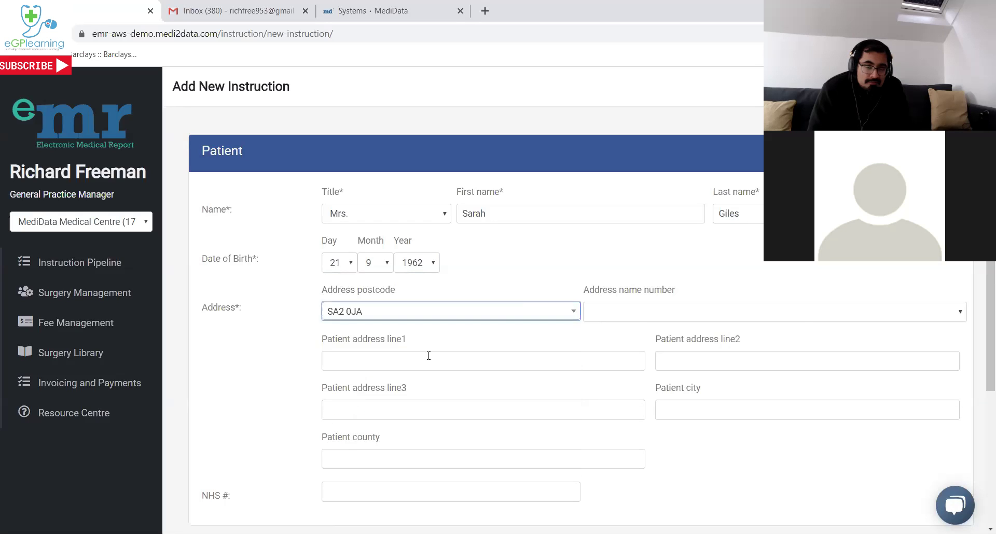
pyautogui.scroll(-1, 493, 280)
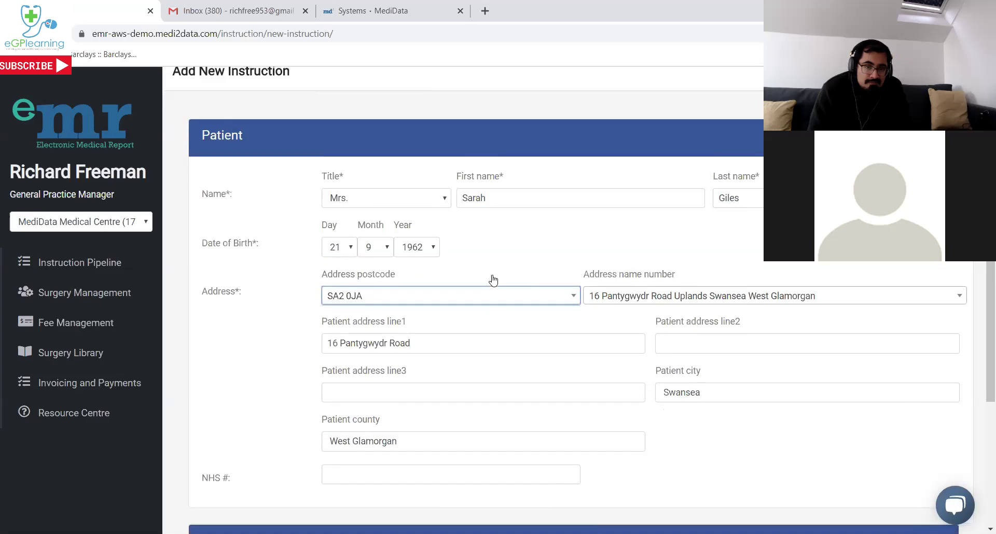
pyautogui.scroll(-1, 495, 306)
pyautogui.scroll(1, 496, 314)
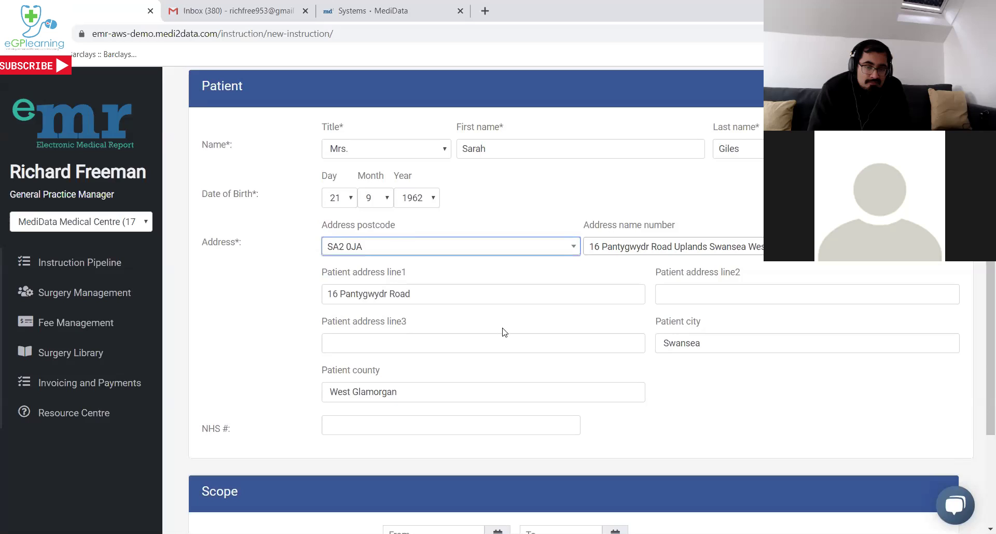
pyautogui.click(671, 415)
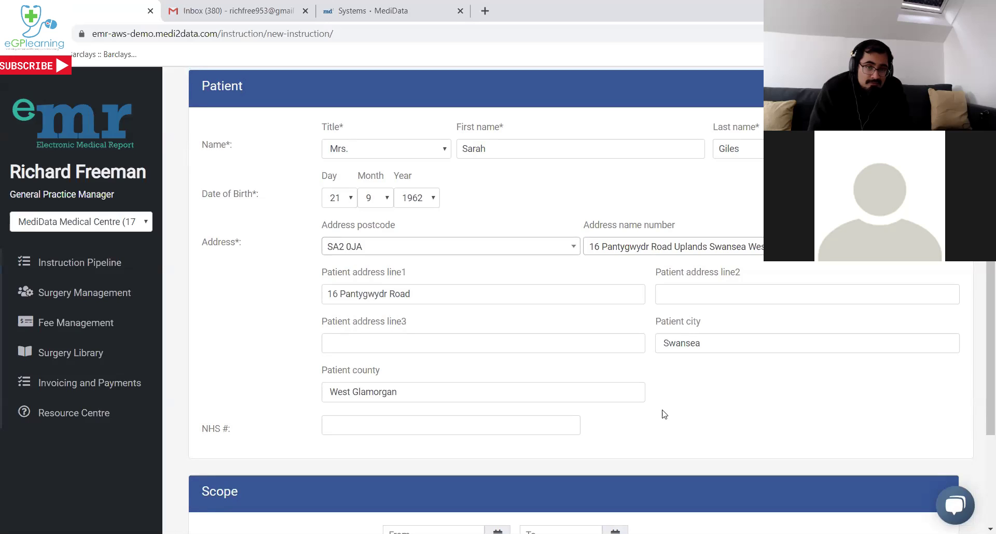
pyautogui.scroll(-1, 662, 411)
pyautogui.scroll(-1, 657, 403)
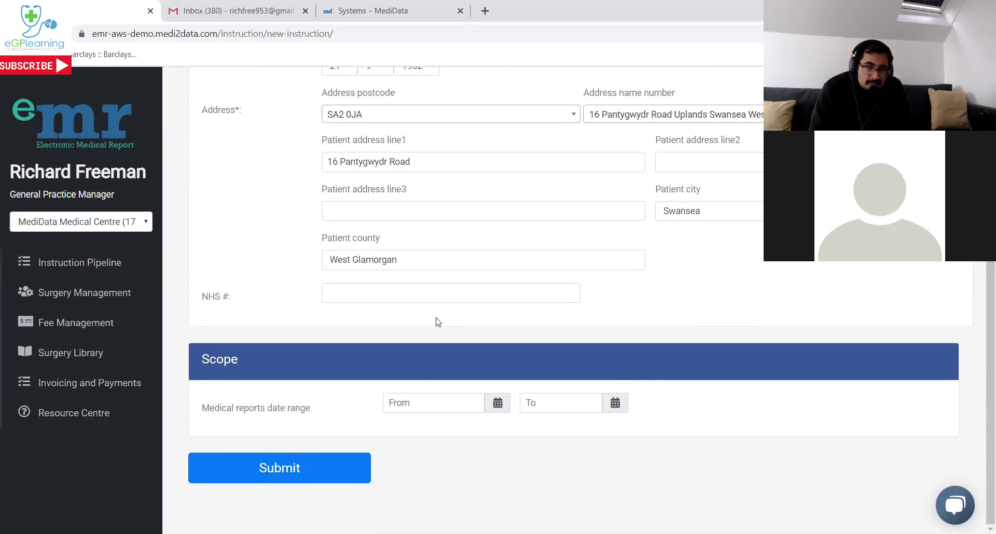
# Browse the From date calendar and close it, leaving the report start date empty.
pyautogui.click(443, 409)
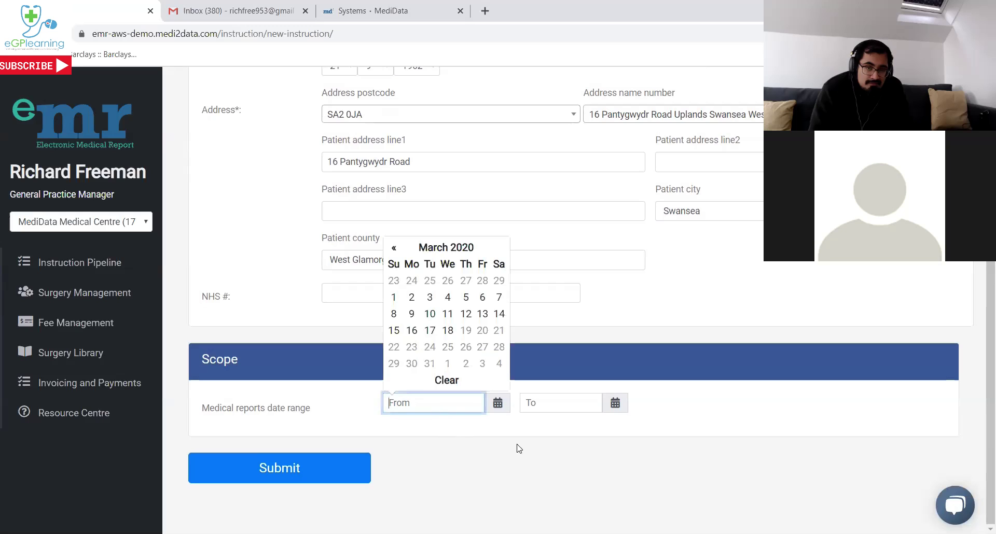
pyautogui.click(464, 248)
pyautogui.click(456, 251)
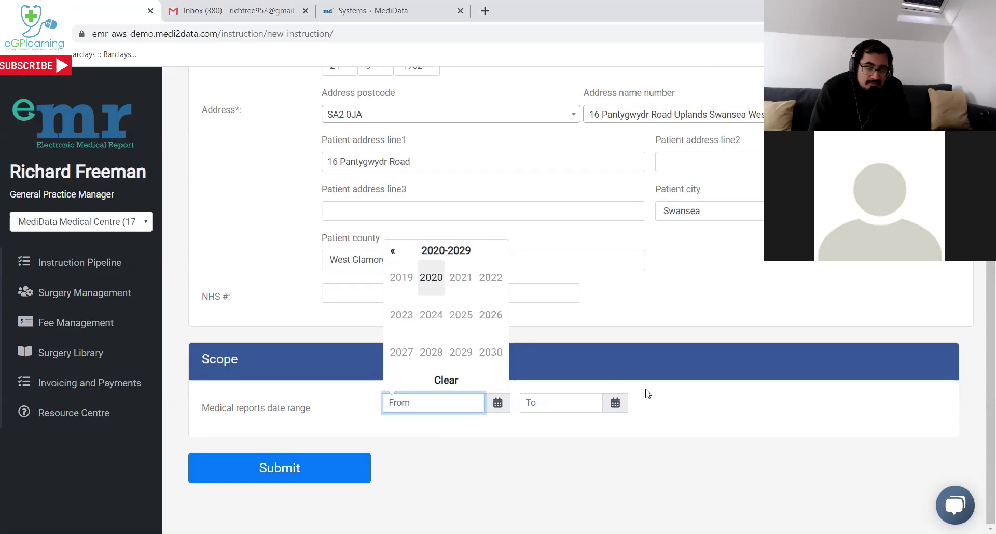
pyautogui.click(392, 252)
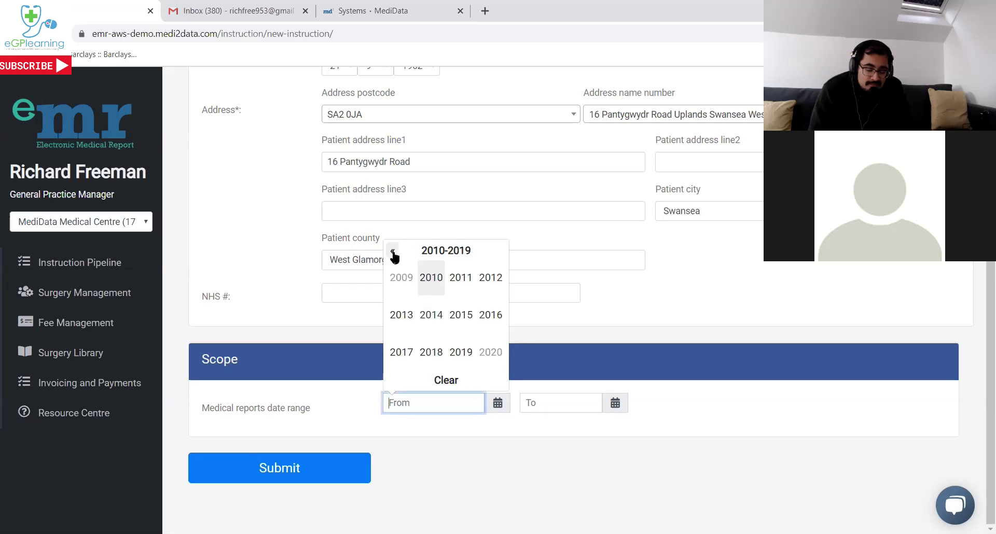
pyautogui.click(599, 356)
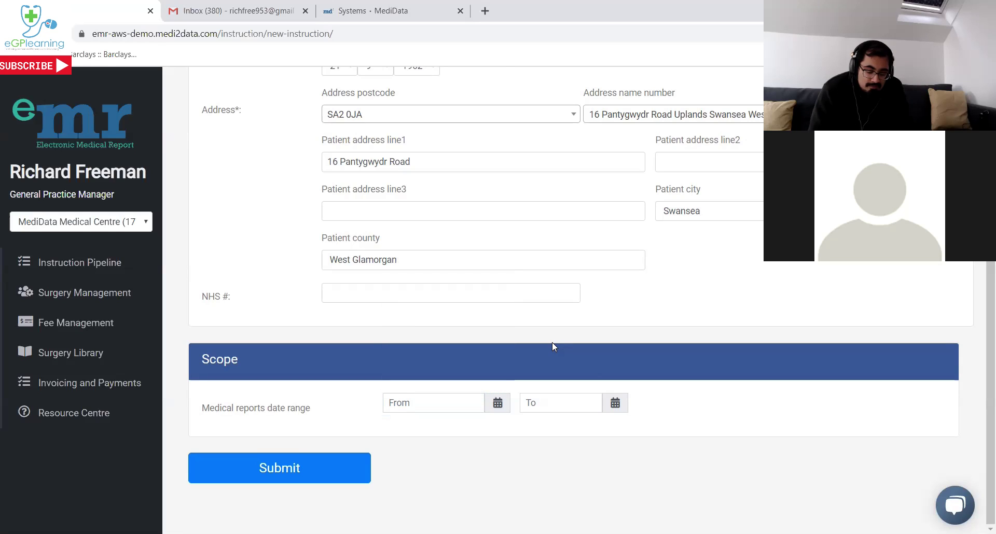
# Submit the new subject access request.
pyautogui.scroll(1, 552, 347)
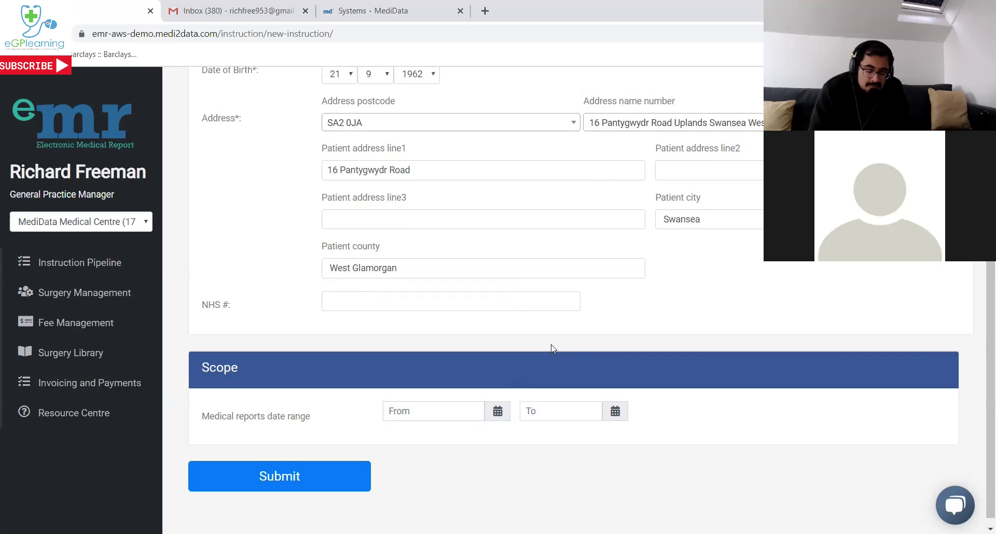
pyautogui.scroll(-1, 551, 347)
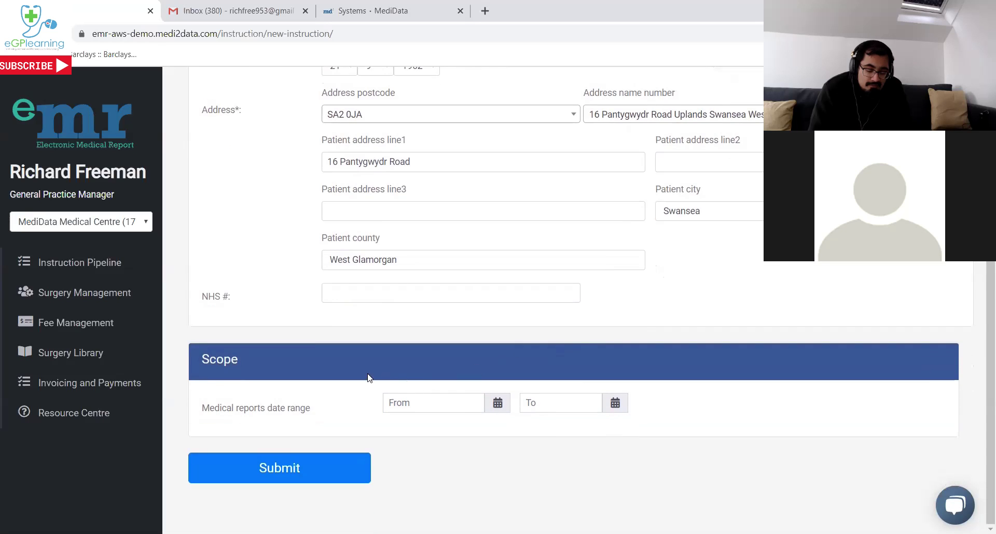
pyautogui.click(278, 471)
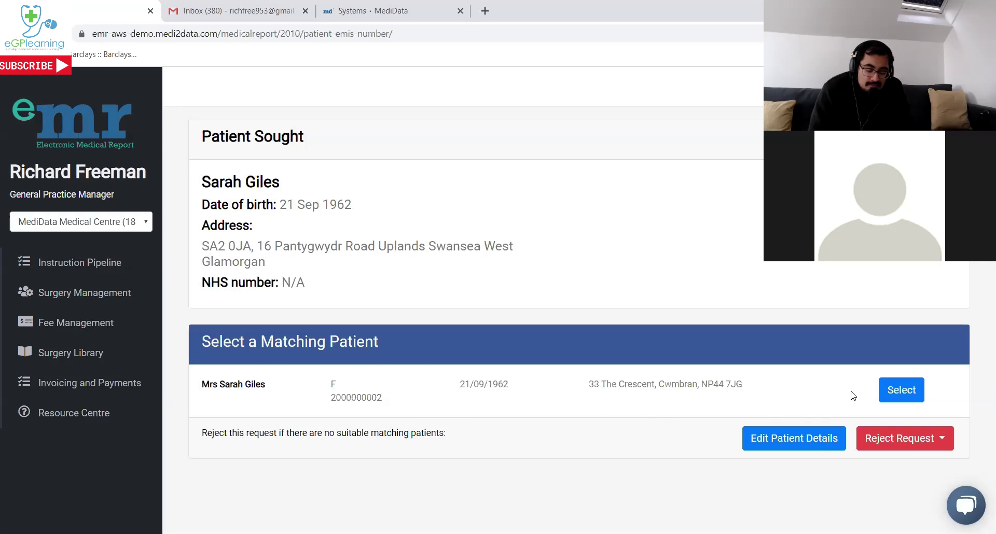
# Select the matching patient record listed on the Patient Sought page.
pyautogui.click(901, 395)
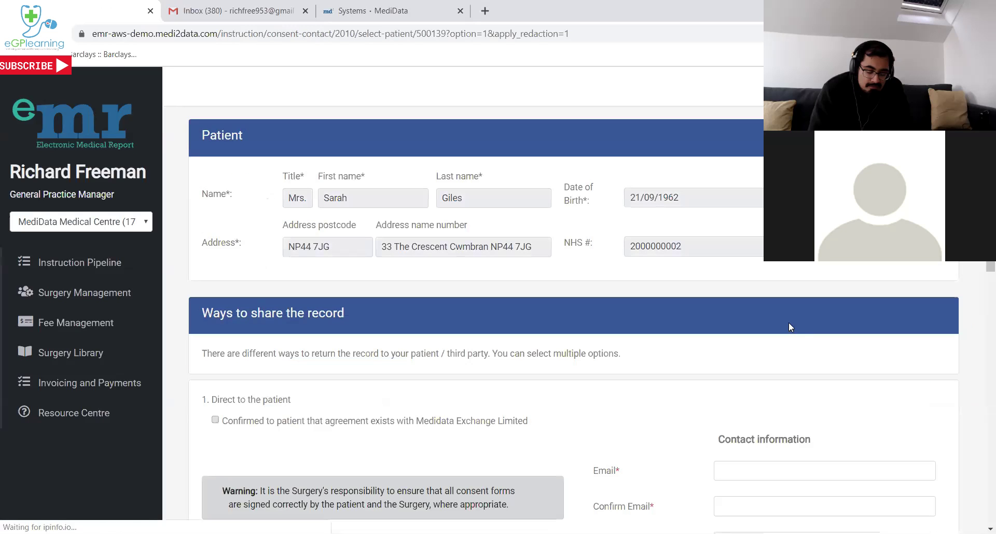
# Scroll down to view the direct-to-patient and third-party sharing options.
pyautogui.scroll(-3, 786, 324)
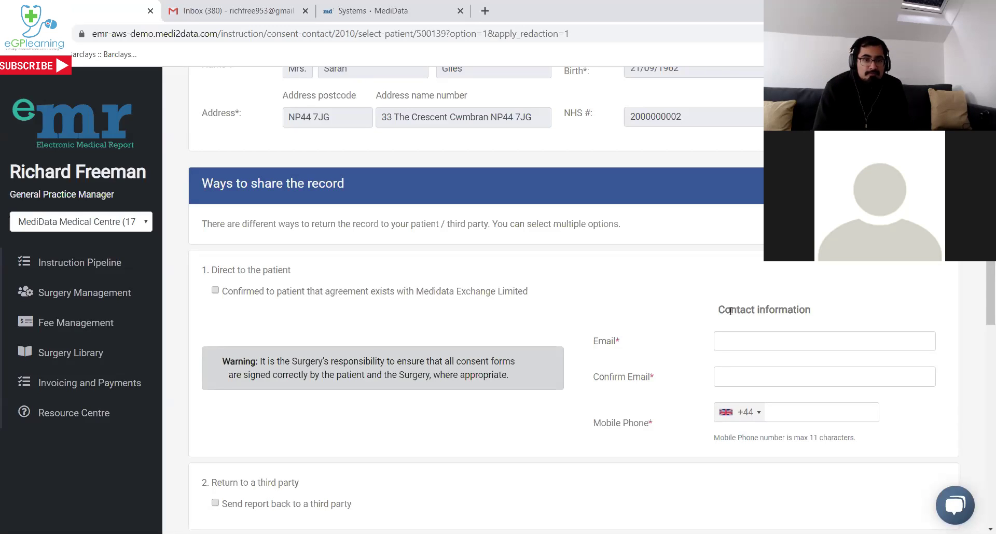
# Confirm the Medidata Exchange agreement and enter the patient's email and confirmation email.
pyautogui.click(306, 292)
pyautogui.click(773, 344)
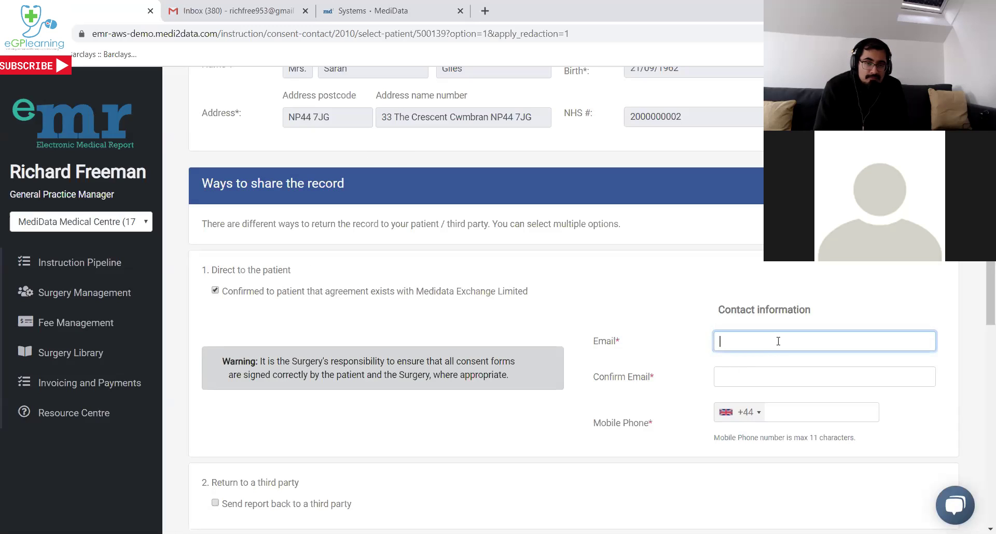
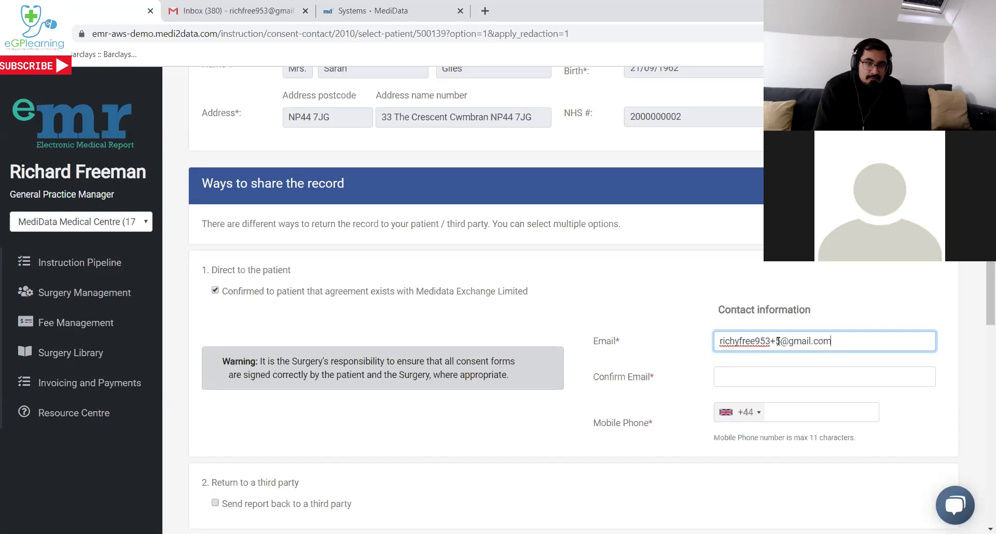
pyautogui.click(818, 371)
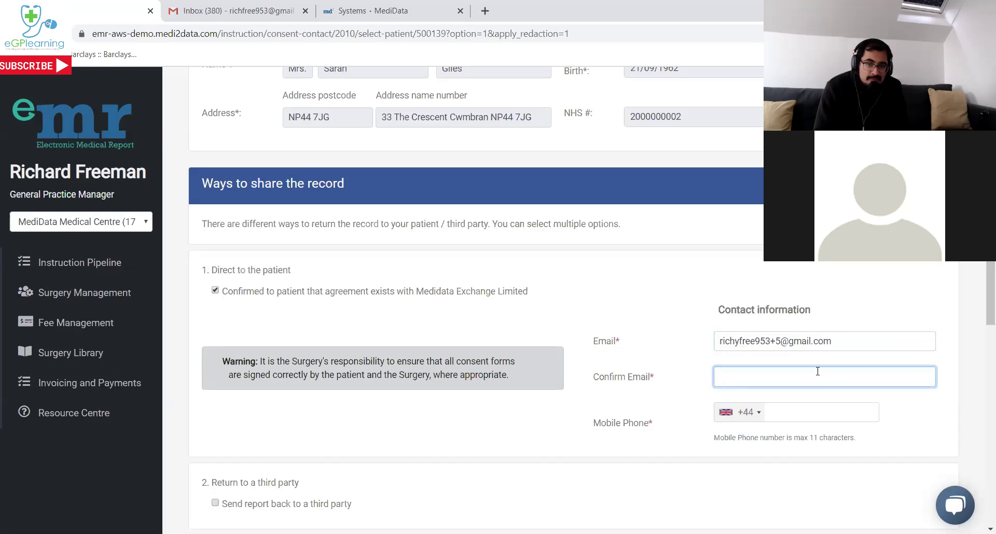
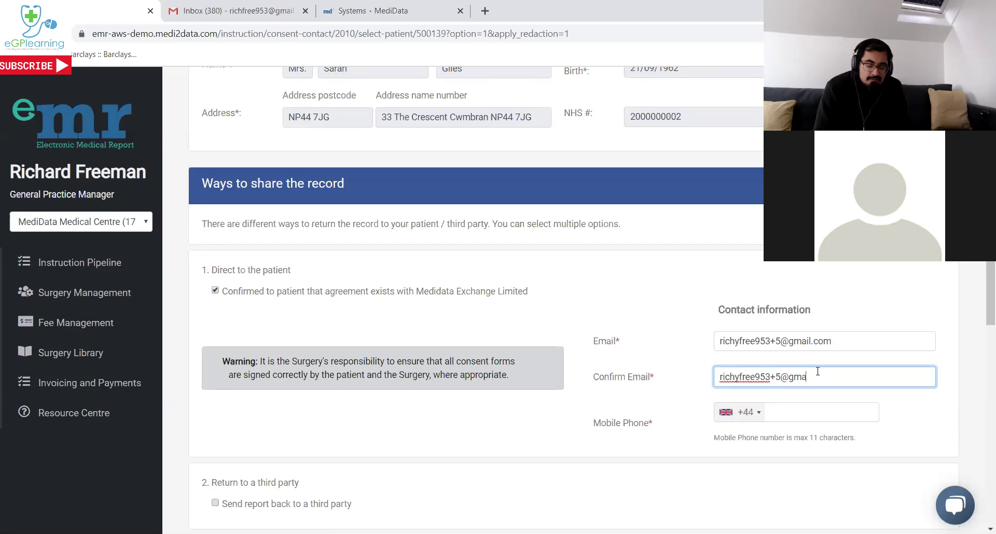
pyautogui.click(770, 411)
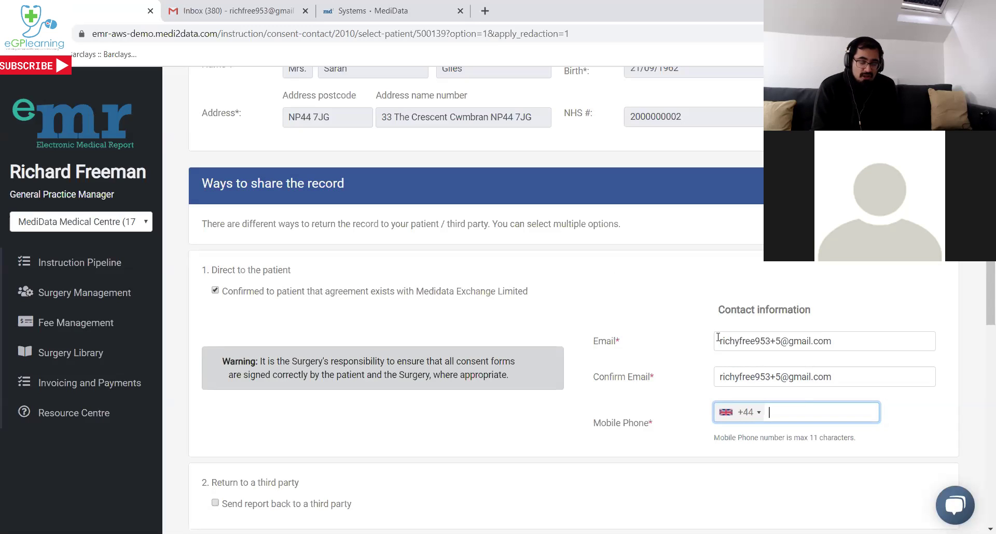
# Delete the stray 'y' from both email fields and enter the patient's mobile number.
pyautogui.click(742, 343)
pyautogui.click(739, 343)
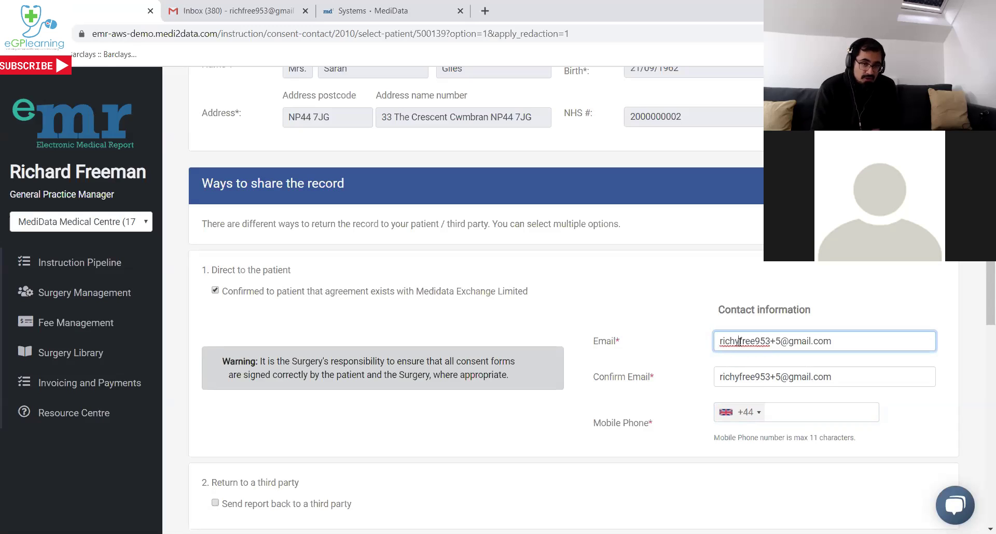
pyautogui.press('BackSpace')
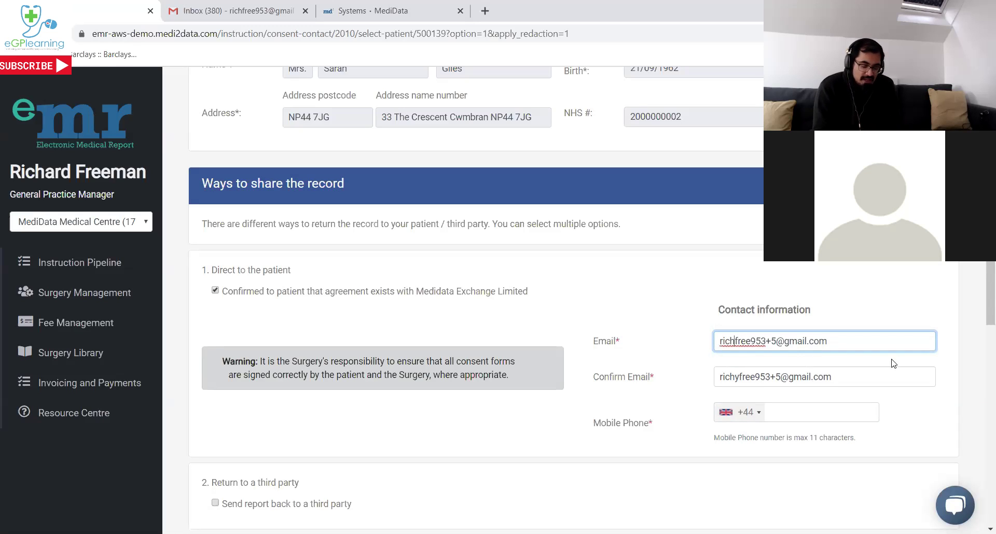
pyautogui.moveTo(739, 376); pyautogui.dragTo(734, 376)
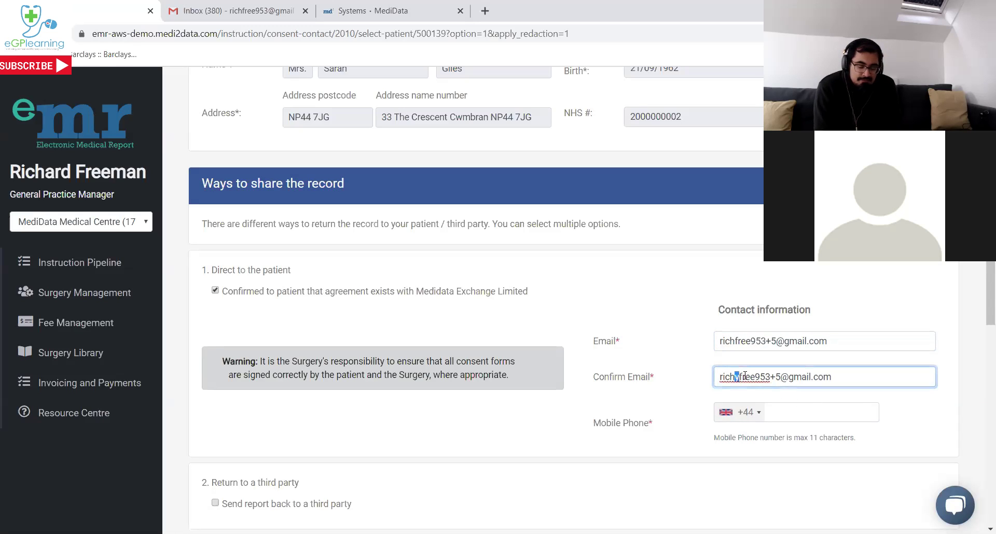
pyautogui.press('BackSpace')
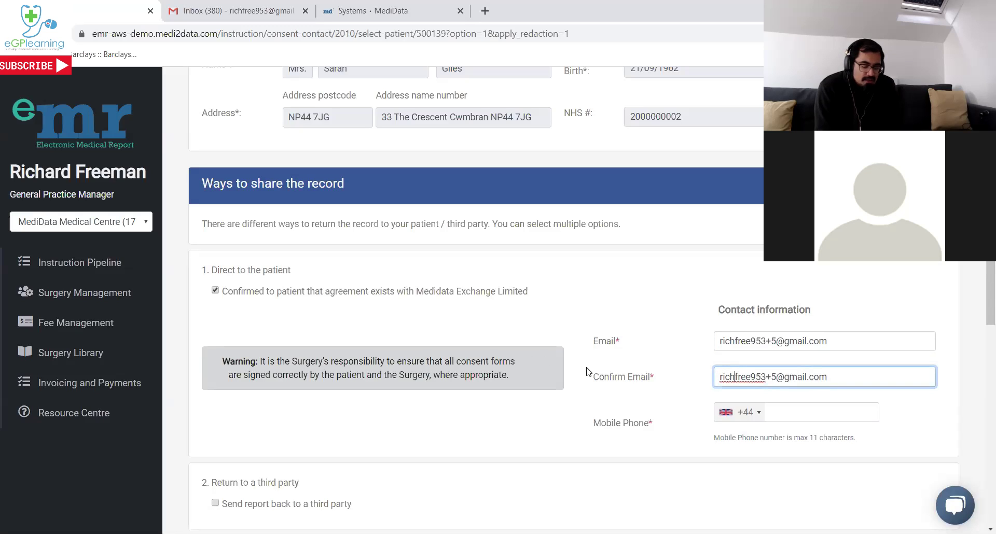
pyautogui.click(815, 412)
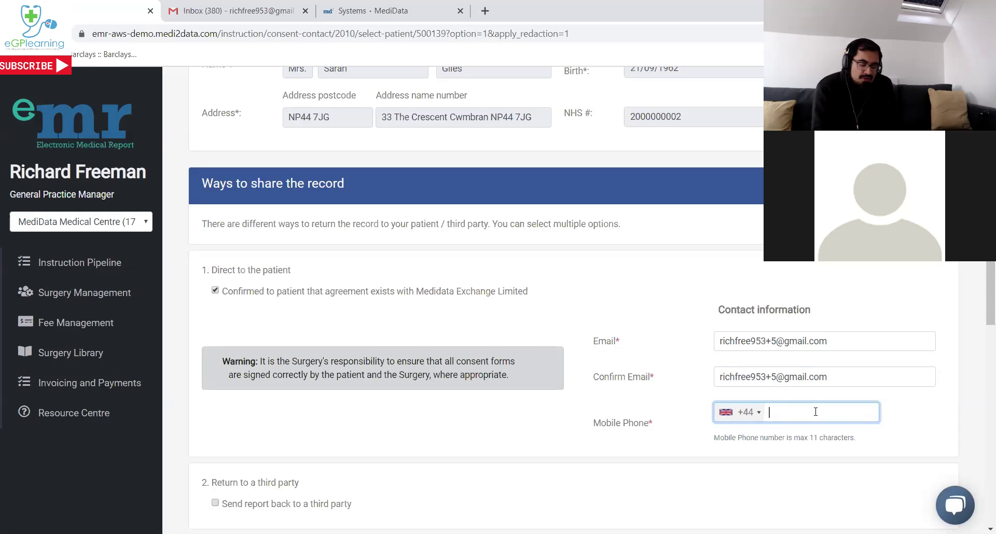
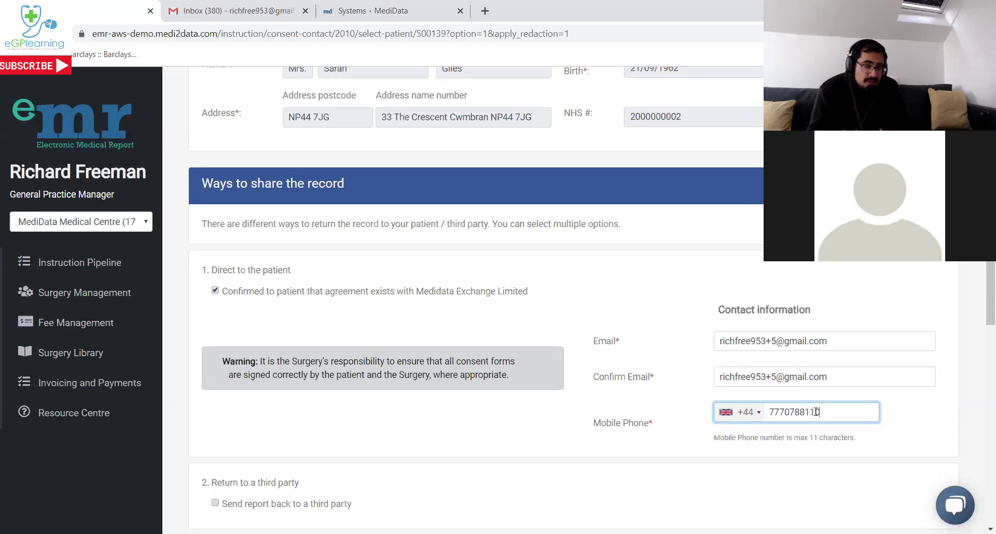
pyautogui.click(888, 440)
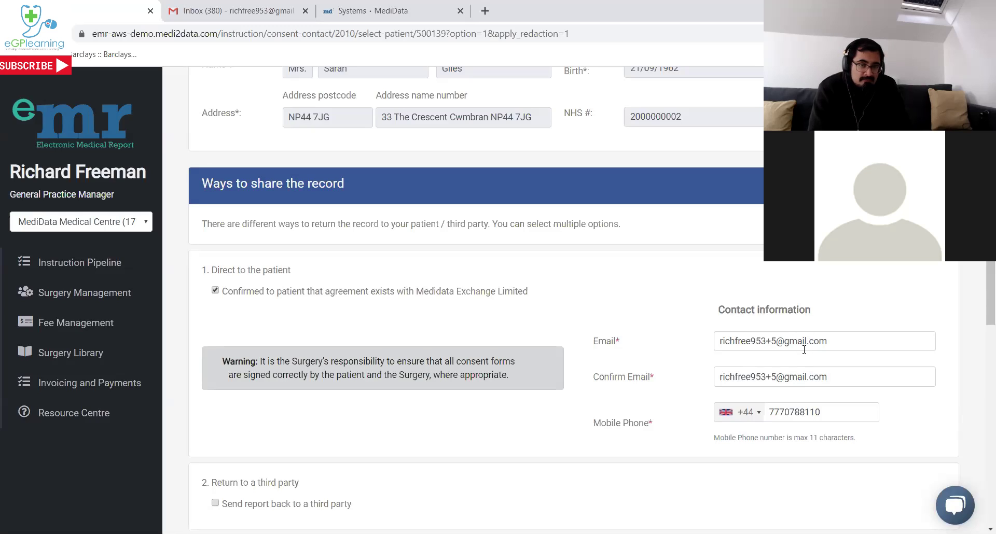
# Remove the leftover suffix characters from both email fields so the two entries match.
pyautogui.click(777, 341)
pyautogui.press('BackSpace')
pyautogui.press('BackSpace')
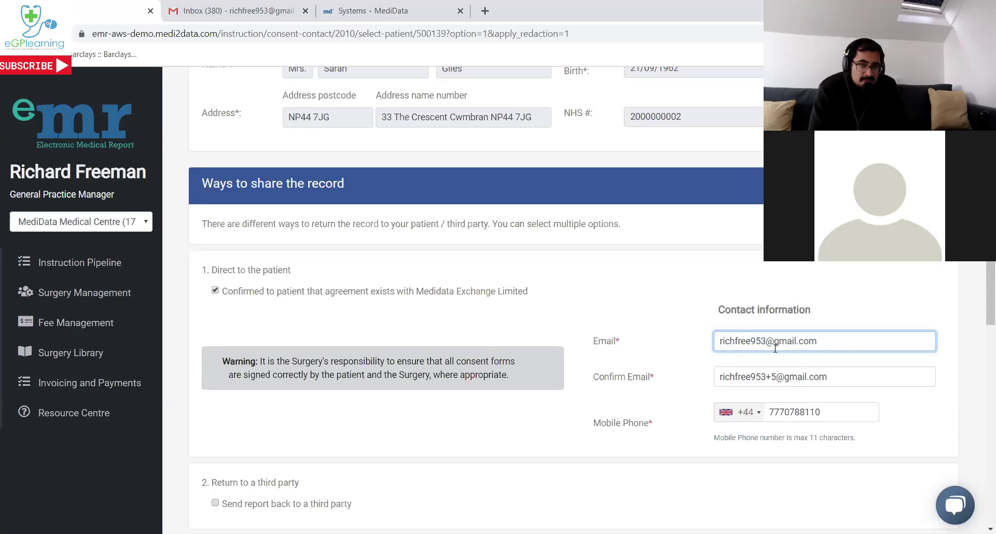
pyautogui.click(777, 378)
pyautogui.press('BackSpace')
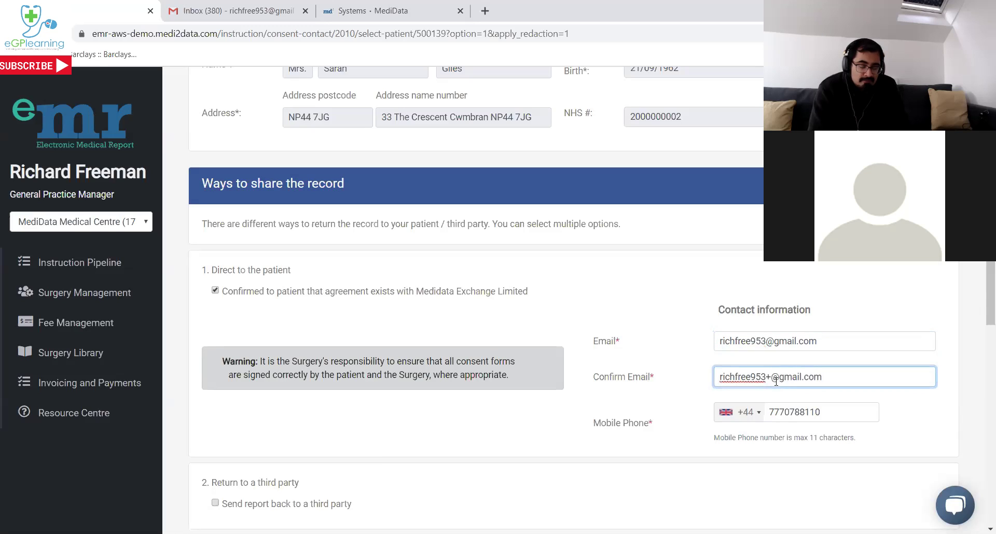
pyautogui.press('BackSpace')
pyautogui.click(903, 413)
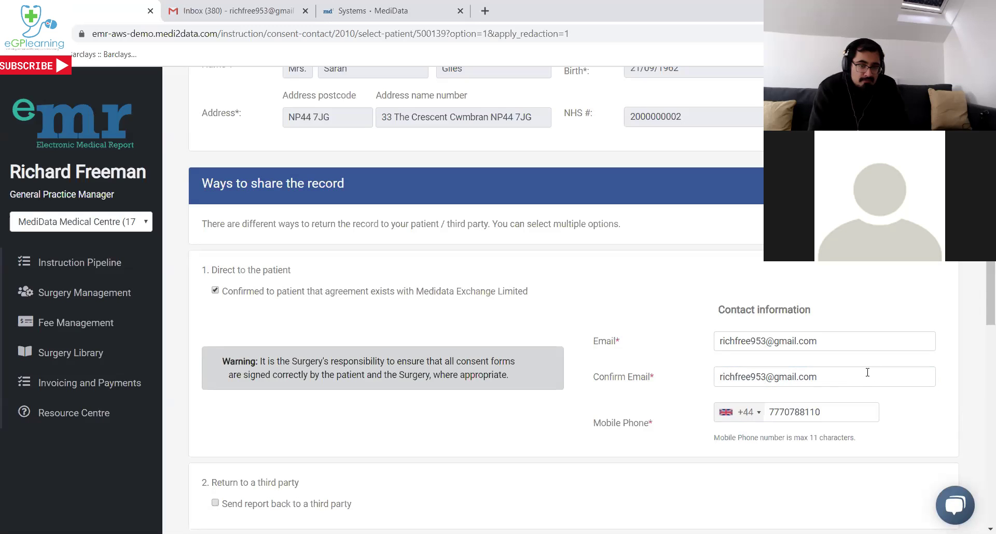
pyautogui.scroll(-2, 397, 349)
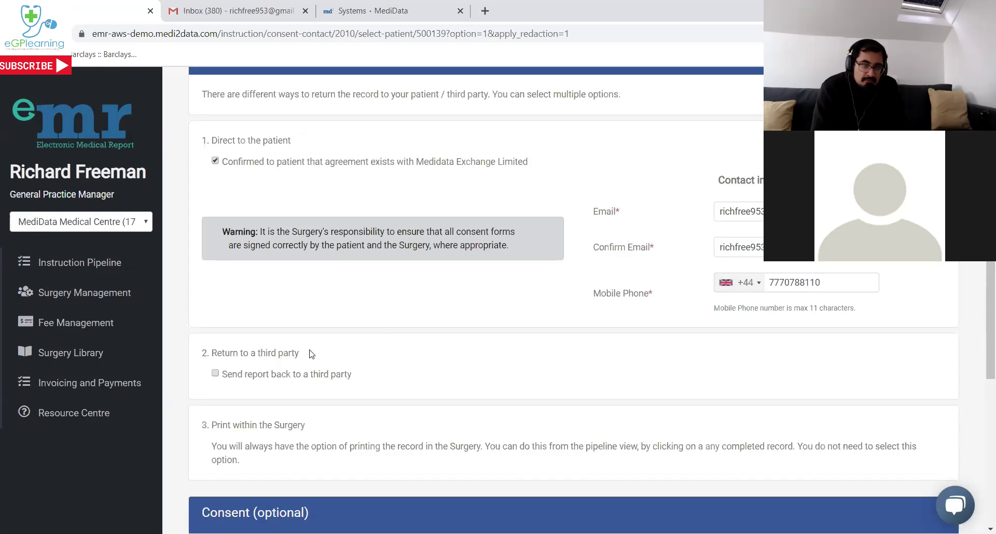
pyautogui.click(216, 374)
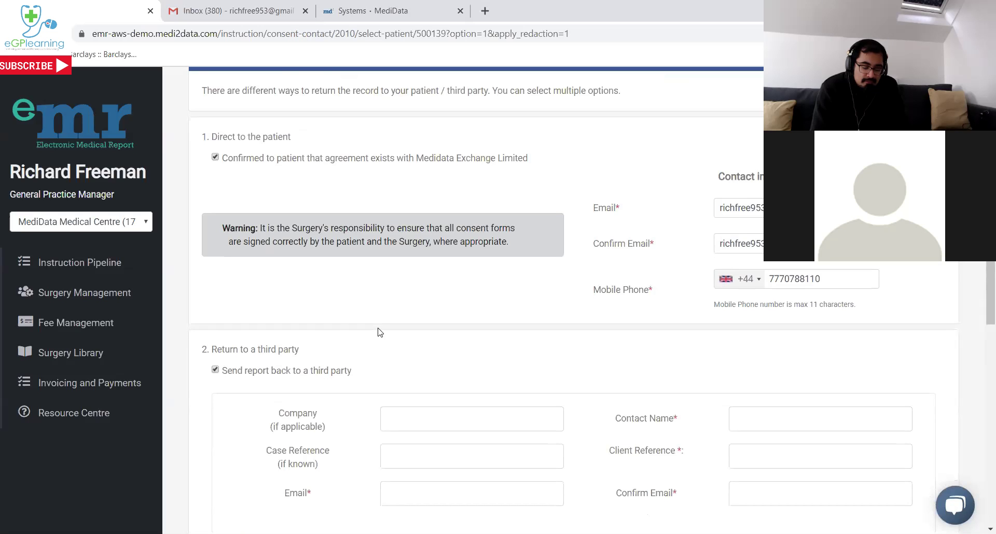
pyautogui.scroll(-4, 382, 323)
pyautogui.scroll(1, 391, 331)
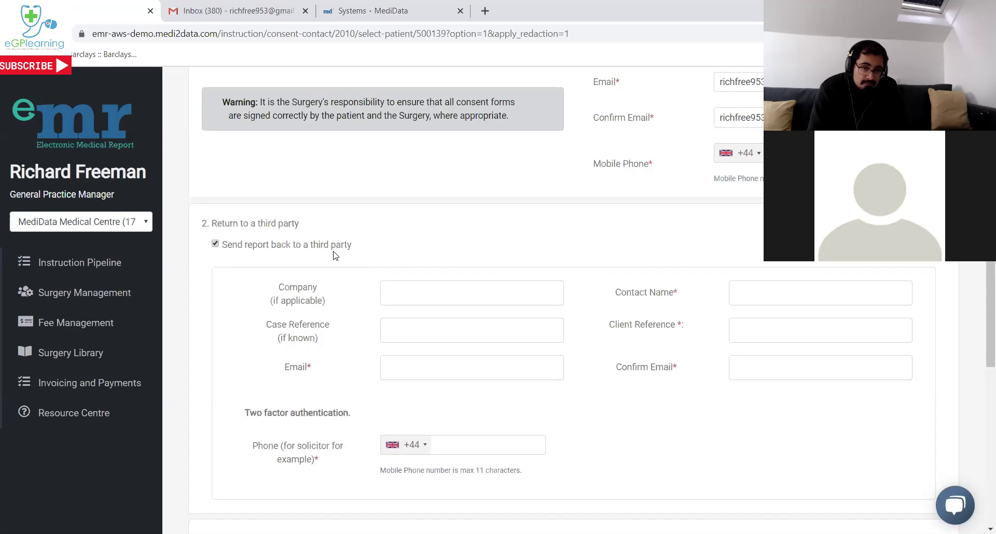
pyautogui.click(215, 245)
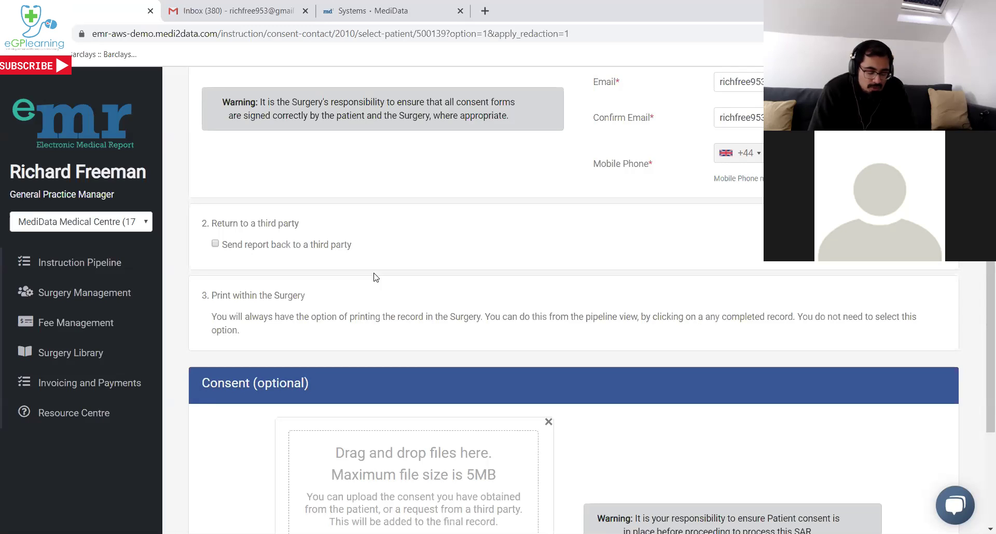
# Upload 'Consent form' from the eMR Demo folder as the request's consent attachment.
pyautogui.scroll(-1, 376, 278)
pyautogui.scroll(-2, 375, 277)
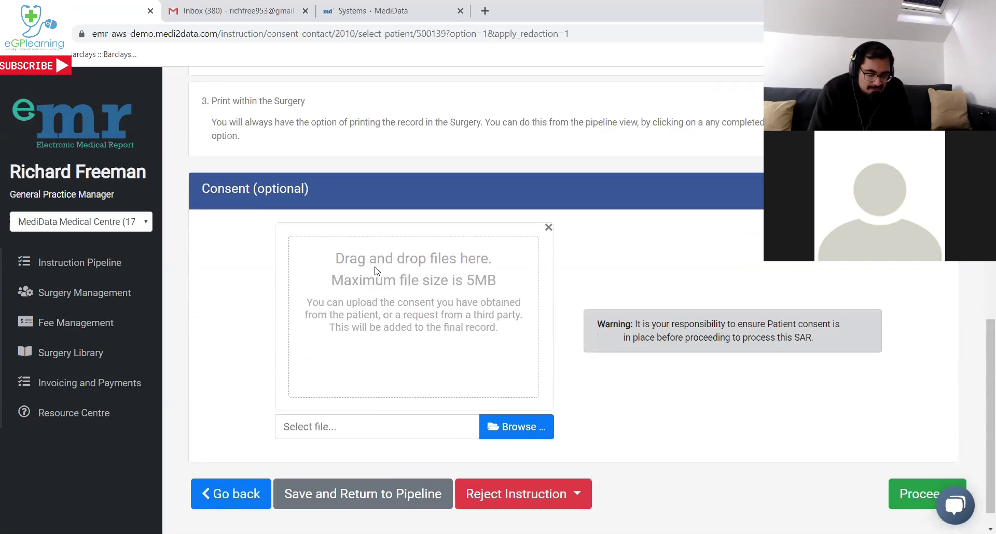
pyautogui.scroll(-1, 379, 283)
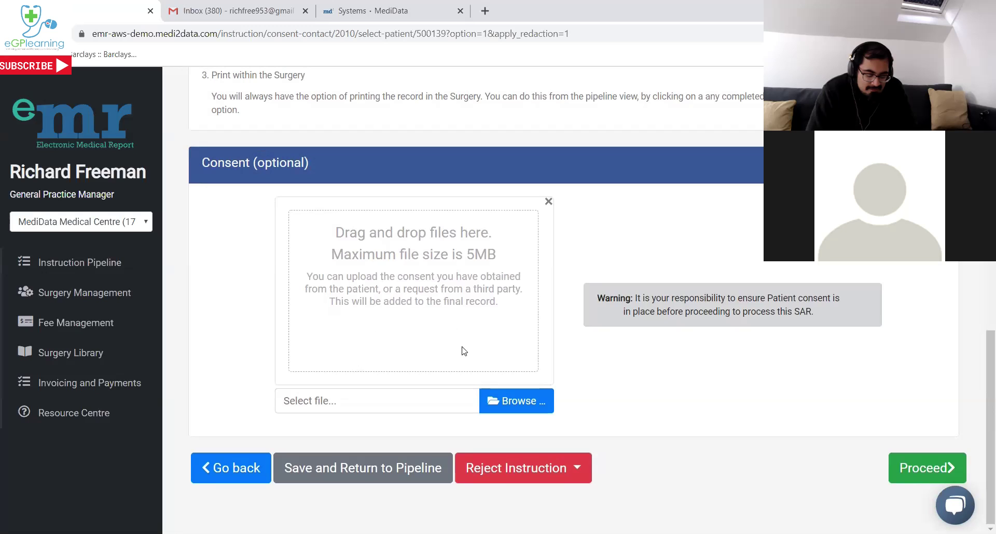
pyautogui.click(507, 402)
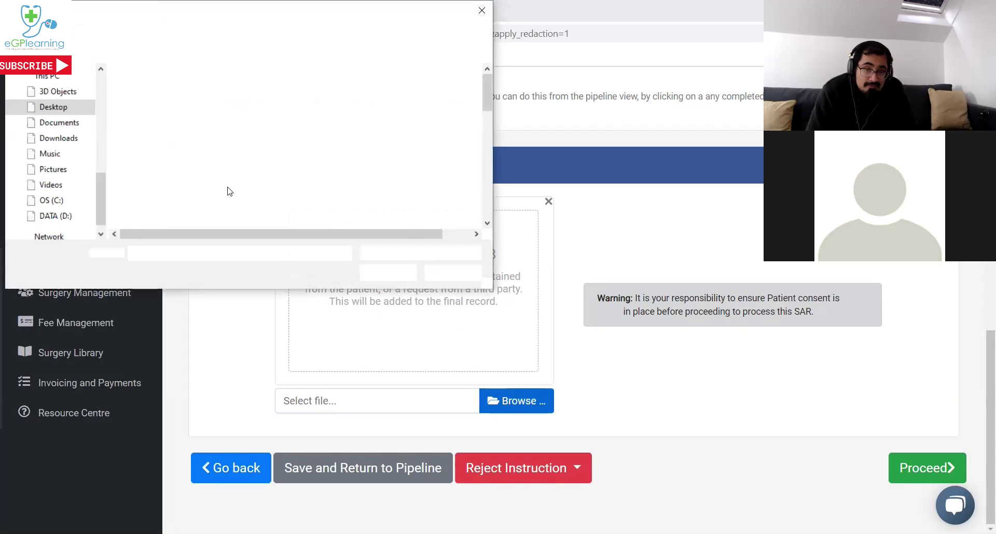
pyautogui.scroll(-6, 197, 185)
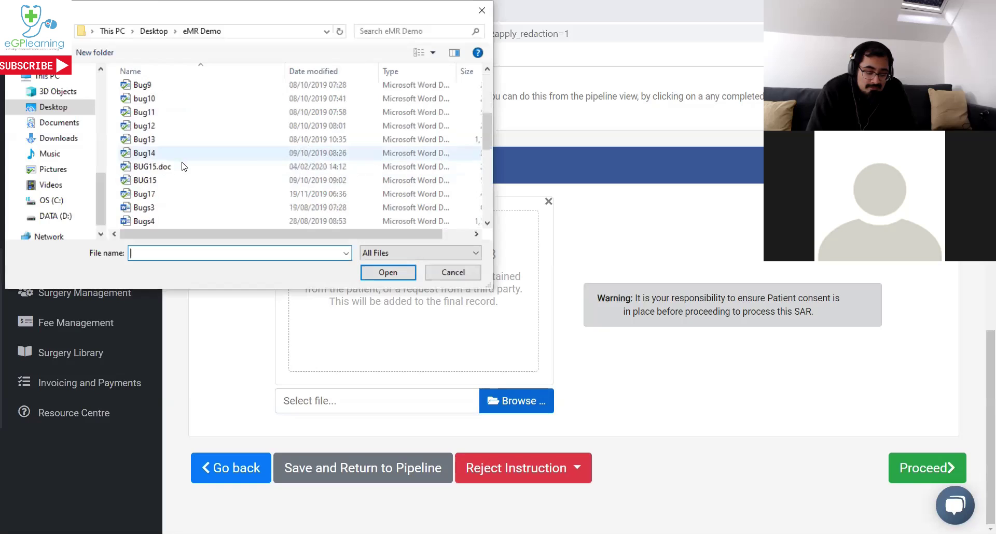
pyautogui.click(165, 180)
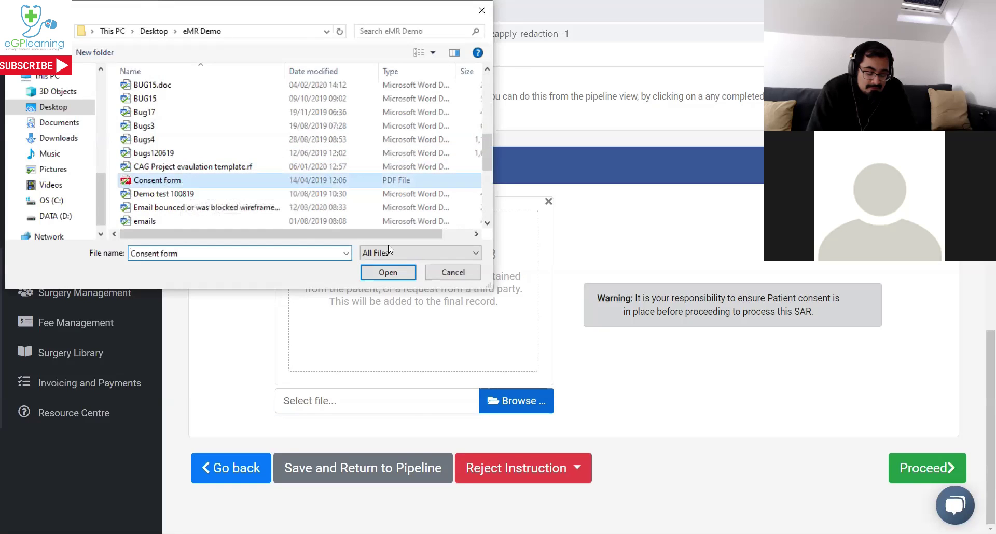
pyautogui.press('Return')
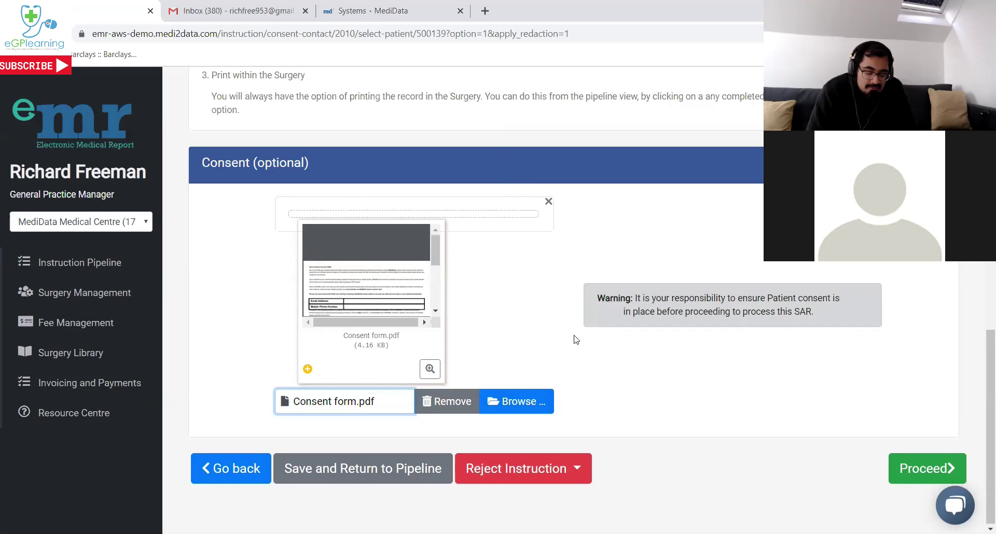
pyautogui.click(687, 355)
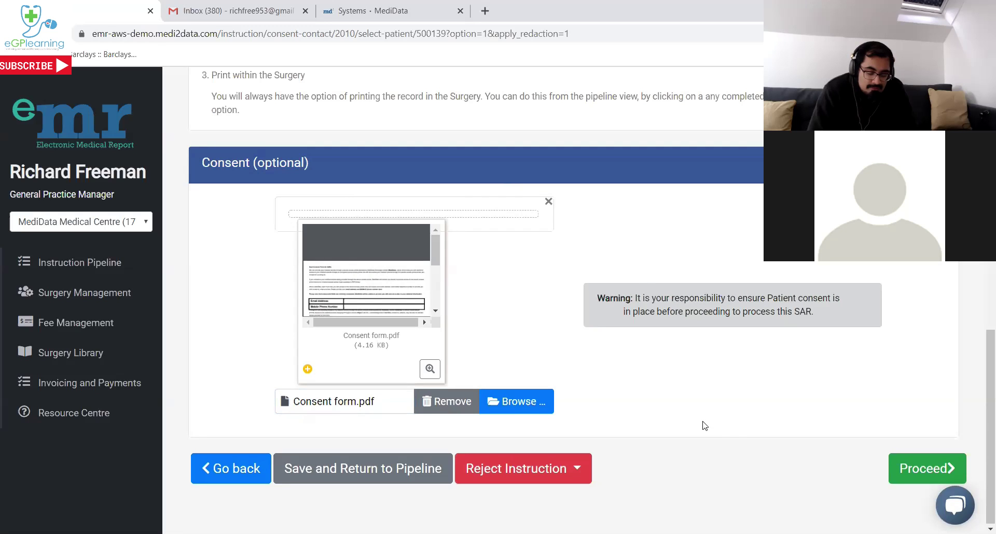
# Proceed and continue with auto-redaction of attachments set to Yes, returning to the pipeline.
pyautogui.click(915, 467)
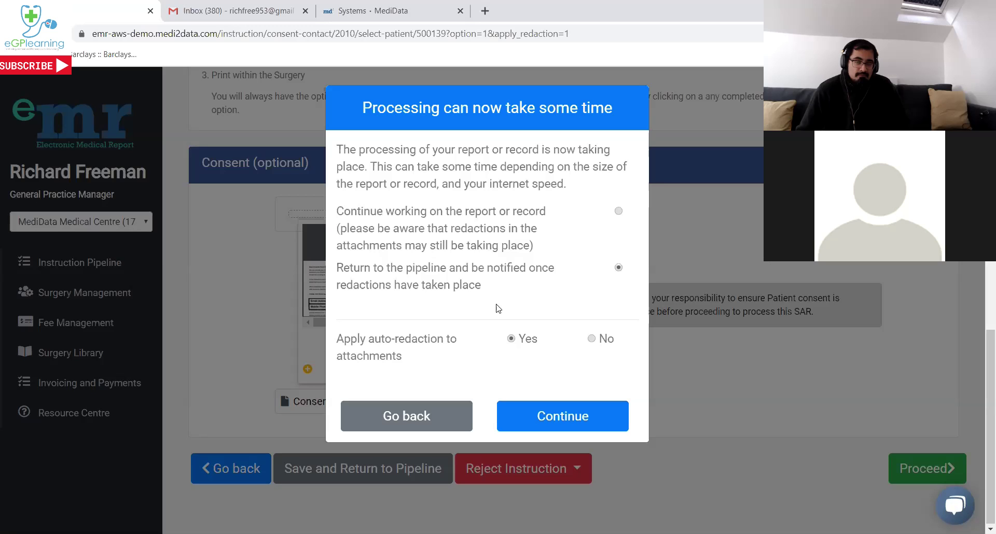
pyautogui.click(562, 416)
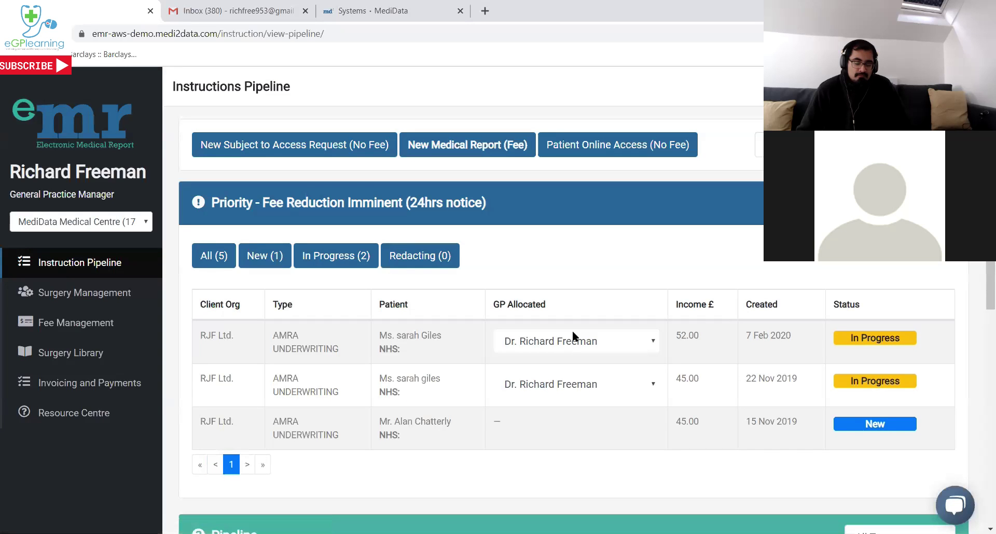
# Scroll the pipeline to check the new SARS instruction shows status Redacting.
pyautogui.scroll(-7, 602, 327)
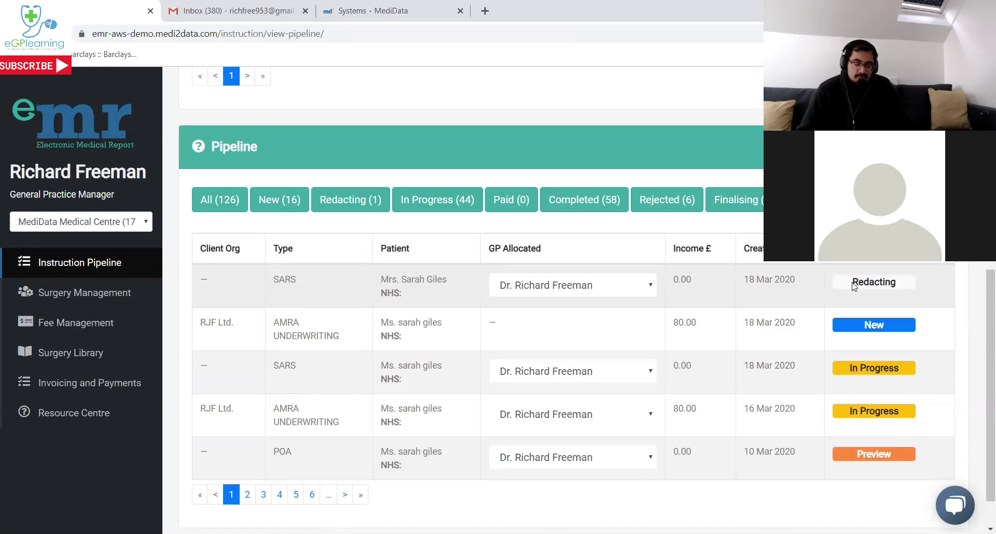
pyautogui.scroll(1, 864, 285)
pyautogui.scroll(-1, 864, 286)
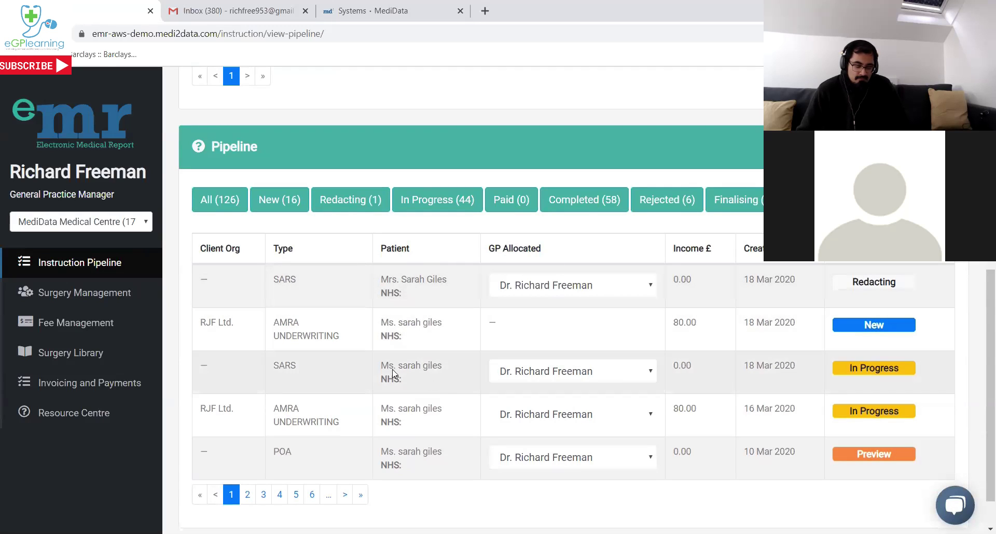
# Open the in-progress SARS report and tick 'I understand' on the sensitive information instructions.
pyautogui.click(857, 372)
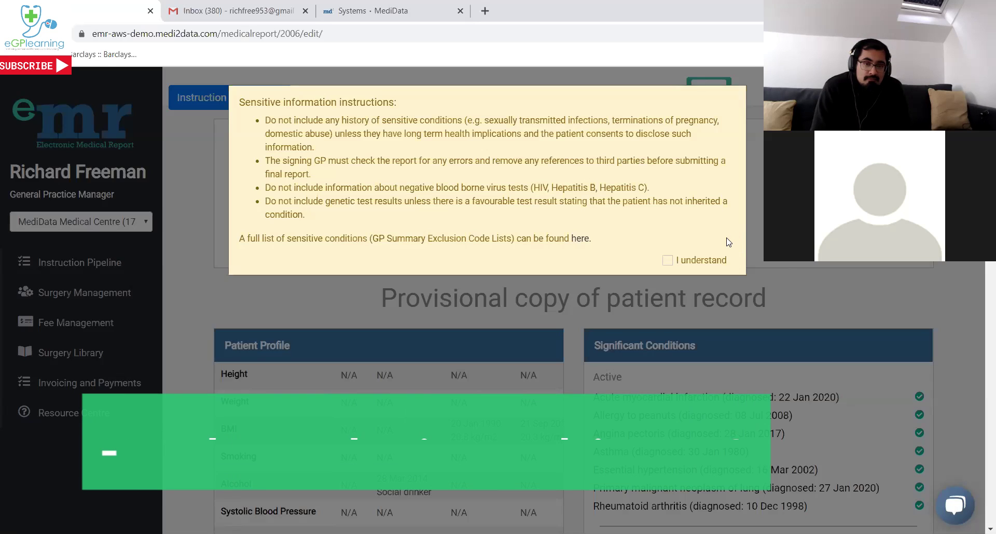
pyautogui.click(668, 261)
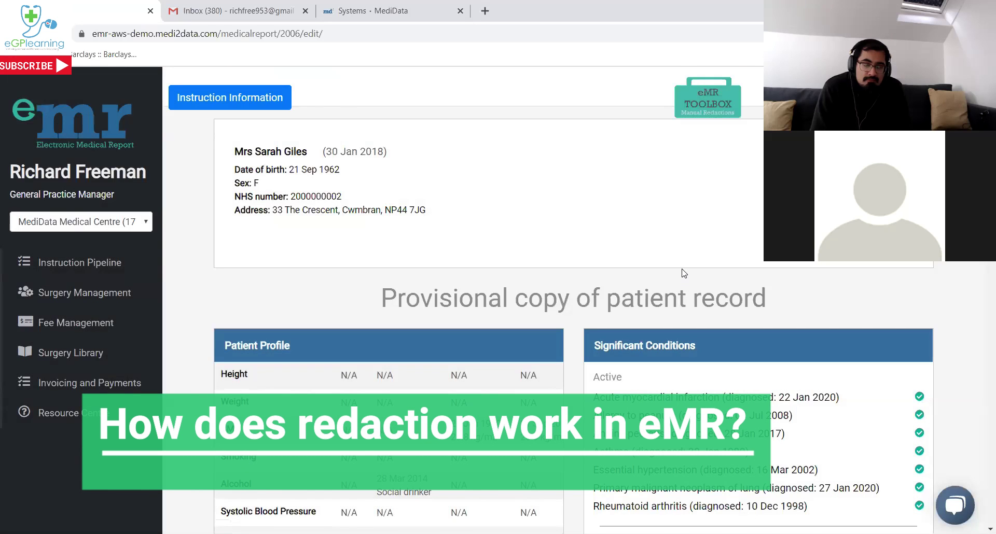
pyautogui.scroll(-1, 683, 268)
pyautogui.scroll(-2, 682, 266)
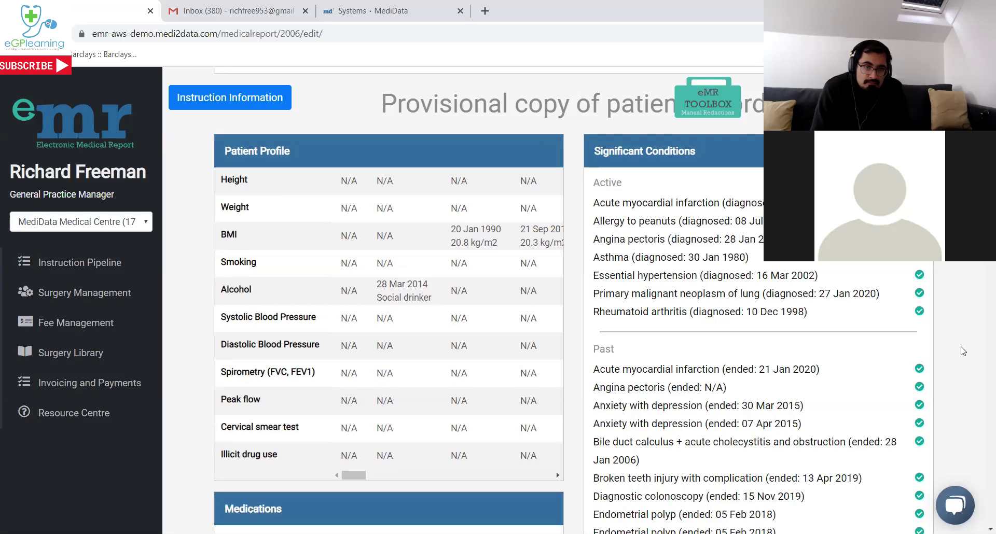
pyautogui.scroll(-4, 962, 352)
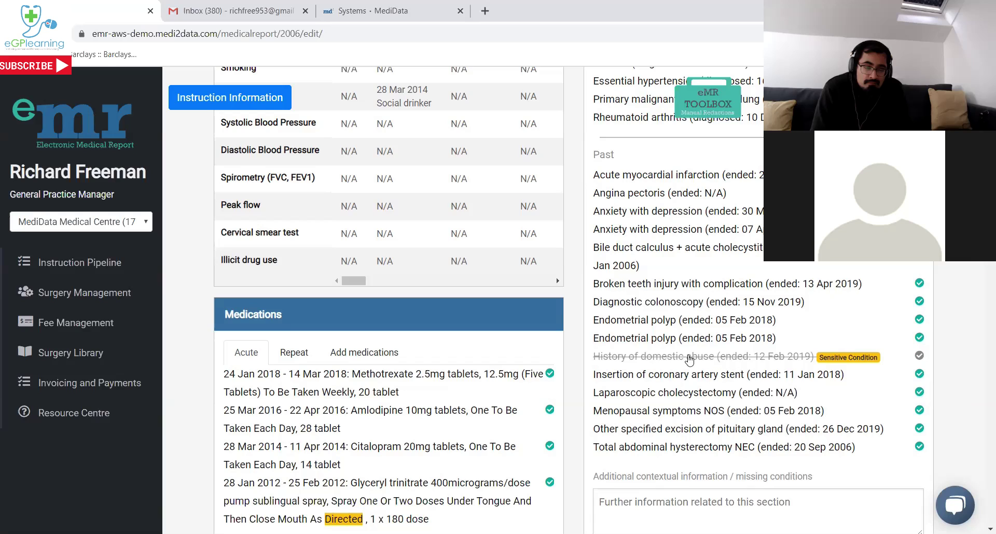
pyautogui.click(651, 358)
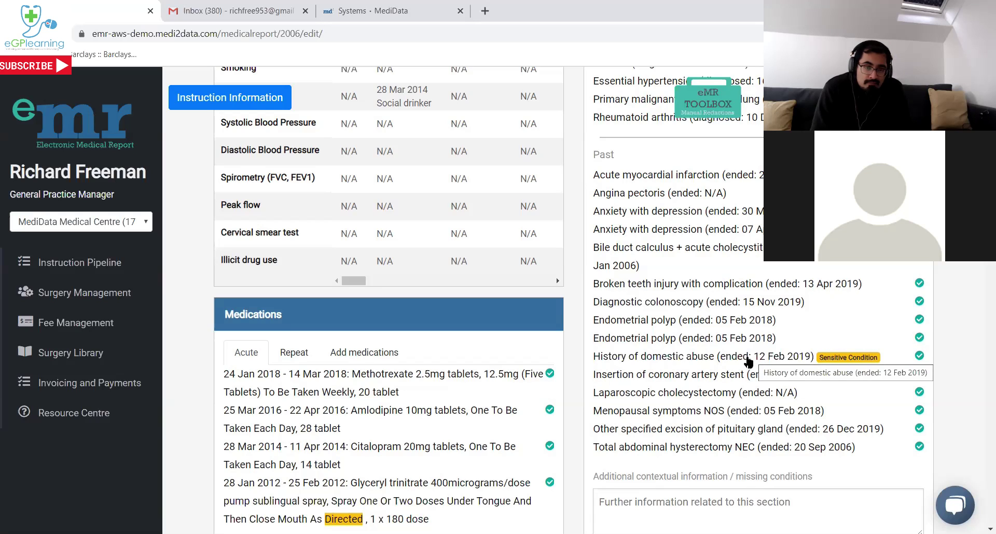
pyautogui.click(748, 360)
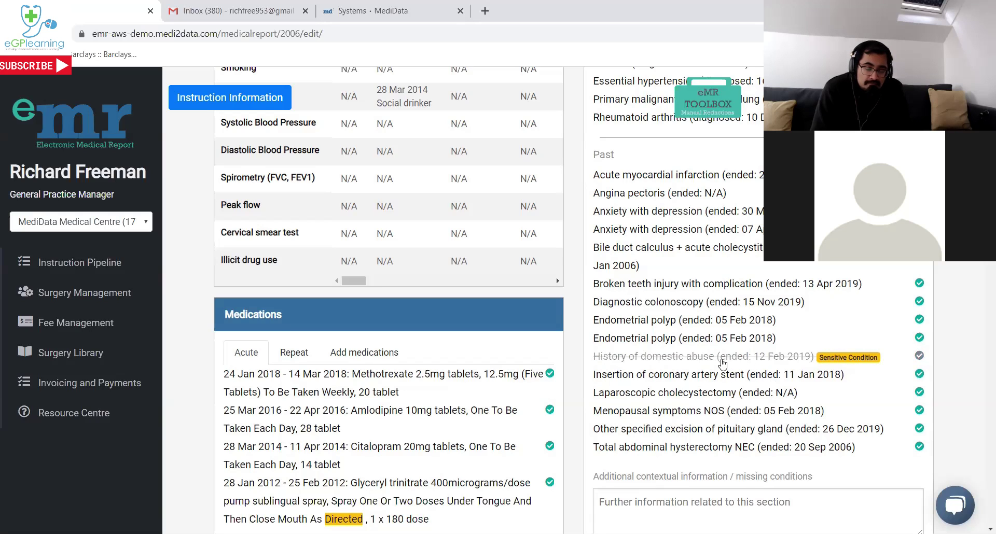
pyautogui.click(721, 339)
pyautogui.click(717, 322)
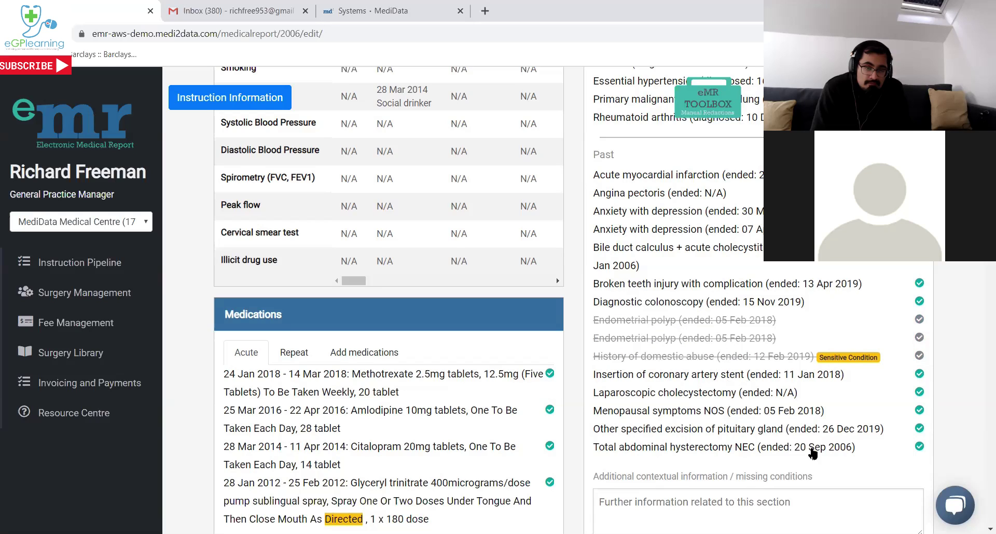
pyautogui.click(720, 328)
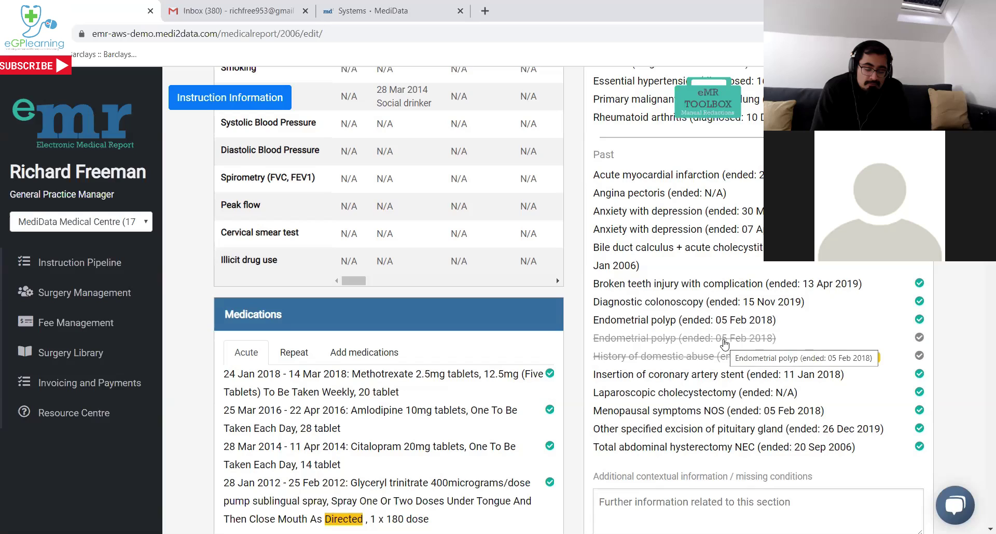
pyautogui.click(723, 343)
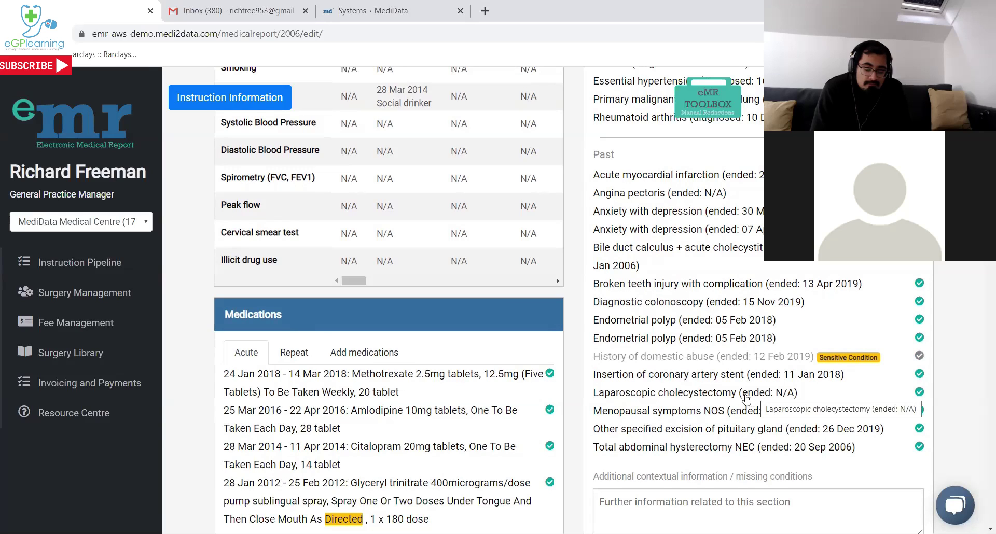
pyautogui.click(703, 358)
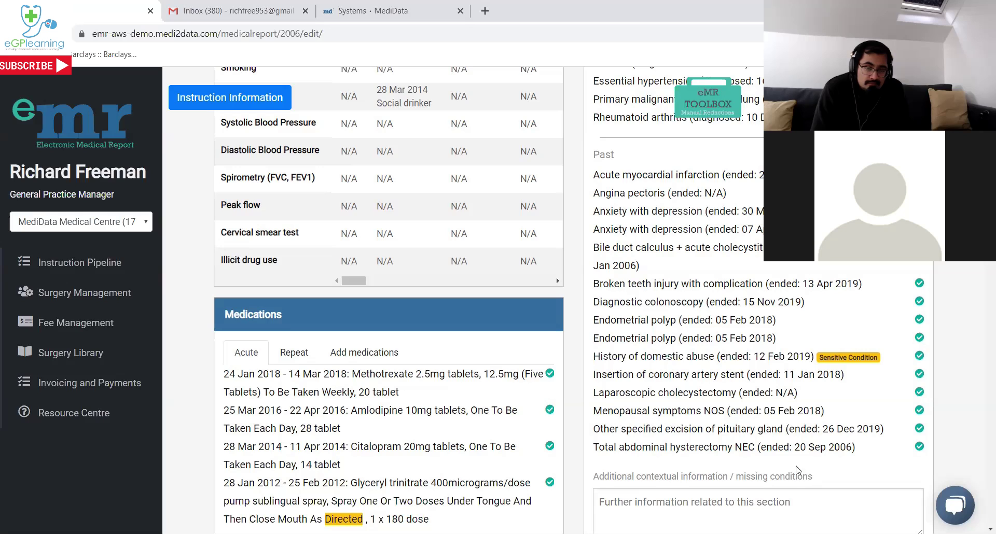
pyautogui.click(695, 358)
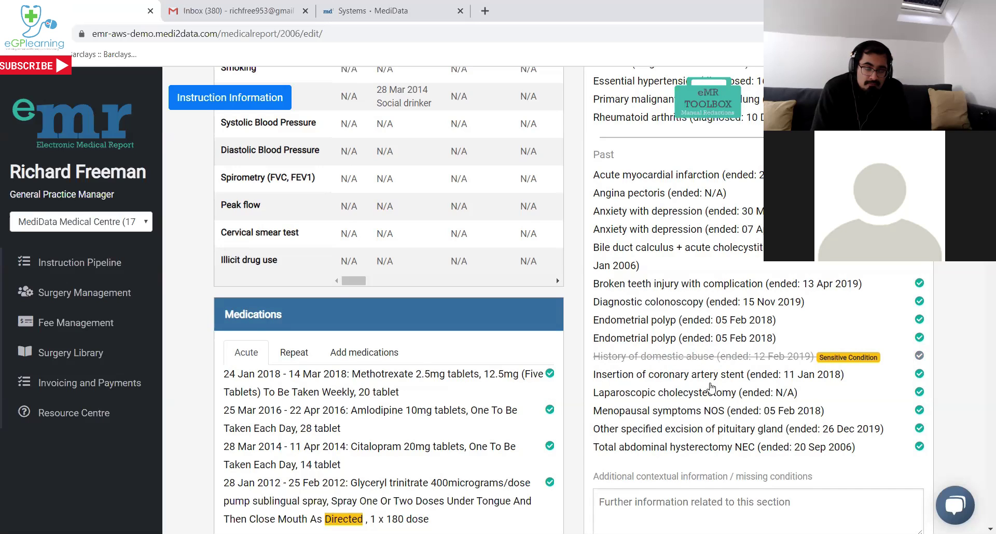
# Switch Medications to the Repeat list, focus the conditions' comment box, and move down to Consultations.
pyautogui.scroll(-2, 615, 441)
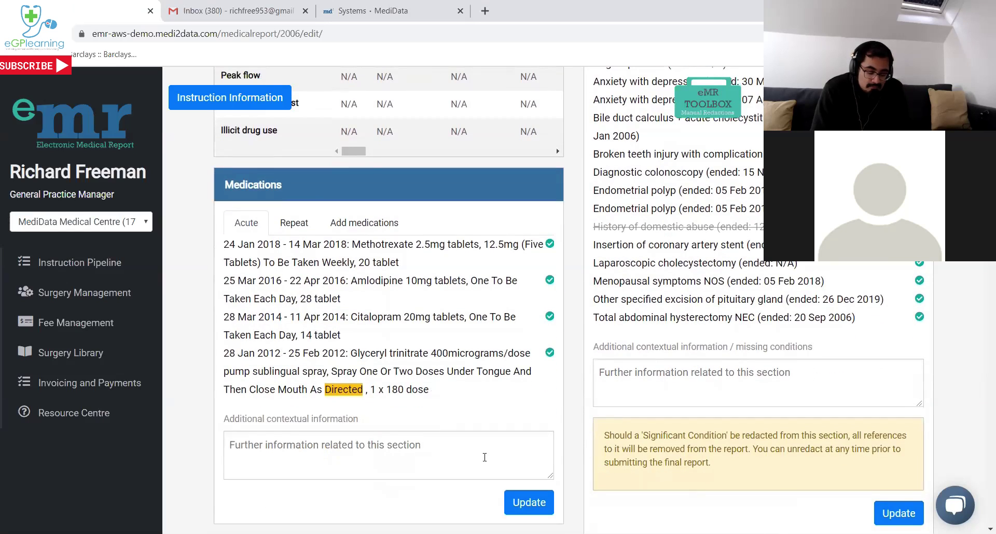
pyautogui.click(286, 228)
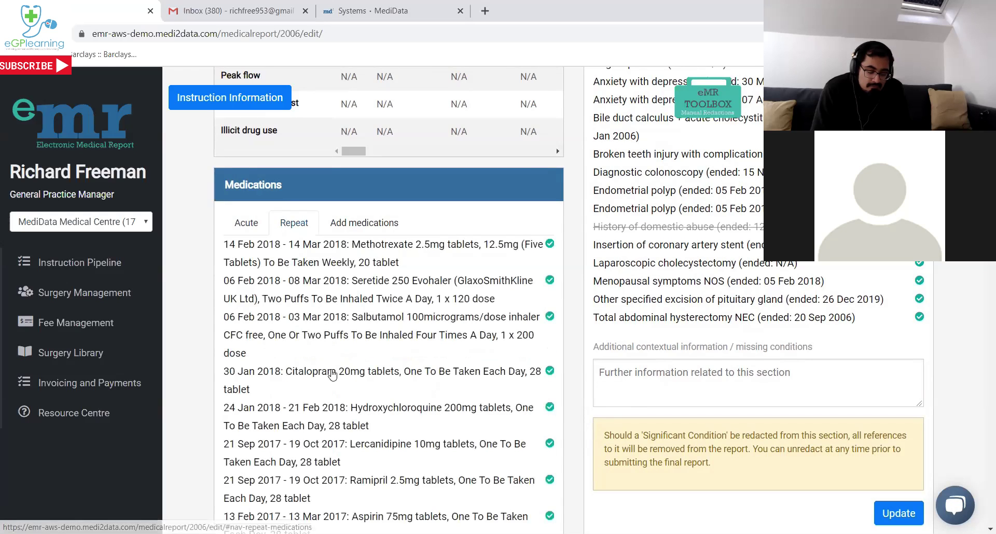
pyautogui.scroll(-1, 356, 353)
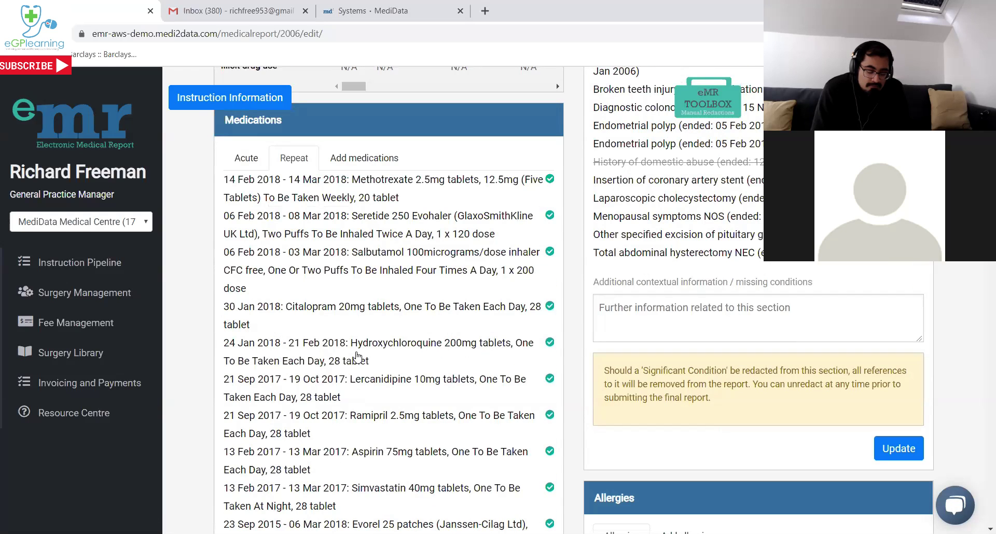
pyautogui.click(652, 325)
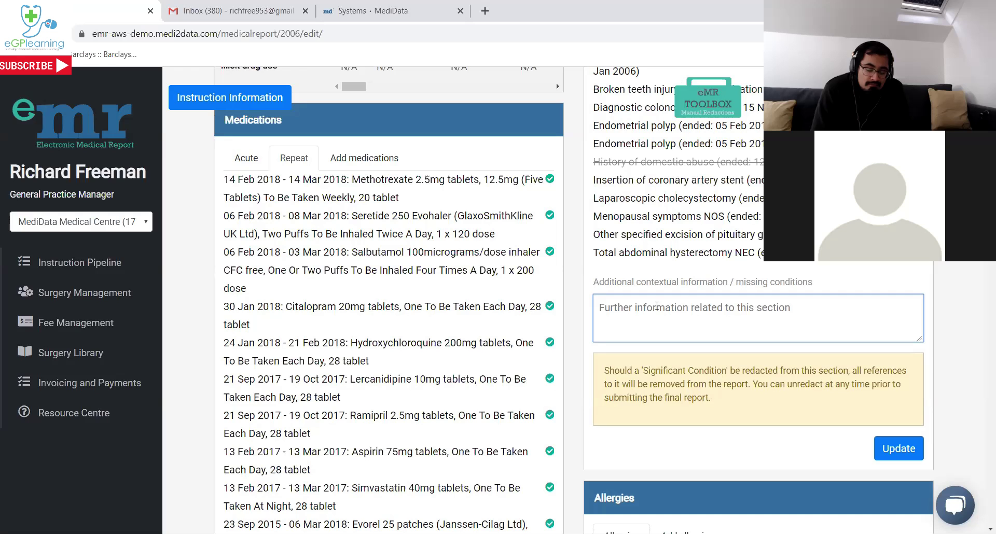
pyautogui.scroll(-6, 655, 303)
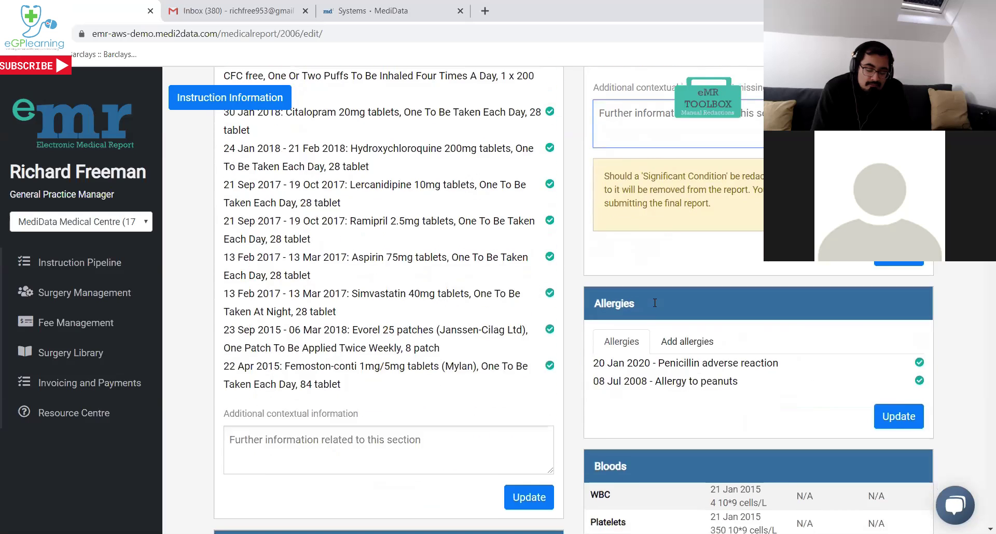
pyautogui.scroll(-4, 686, 292)
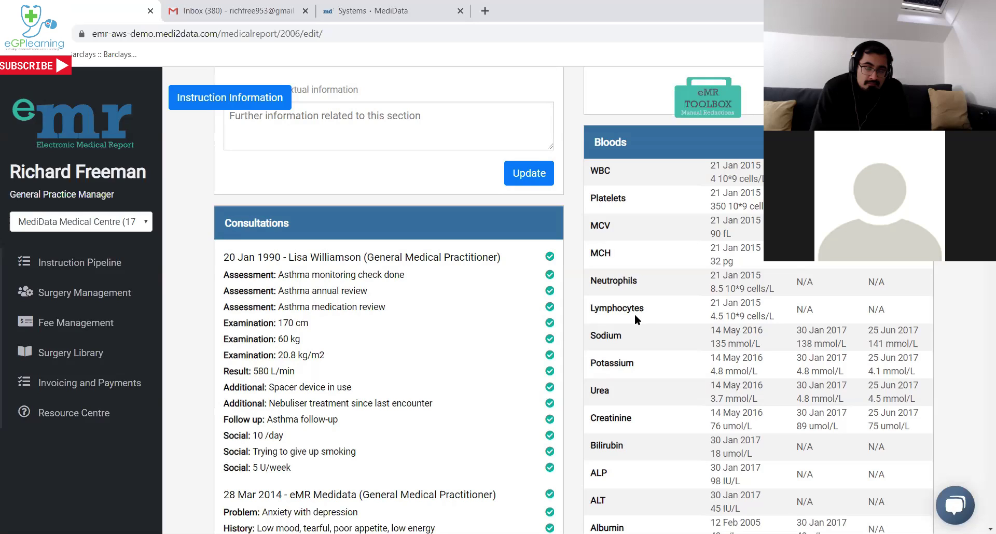
# Toggle the whole 20 Jan 1990 consultation, then strike its asthma review, 170 cm, 60 kg and 20.8 kg/m2 lines.
pyautogui.scroll(-1, 634, 309)
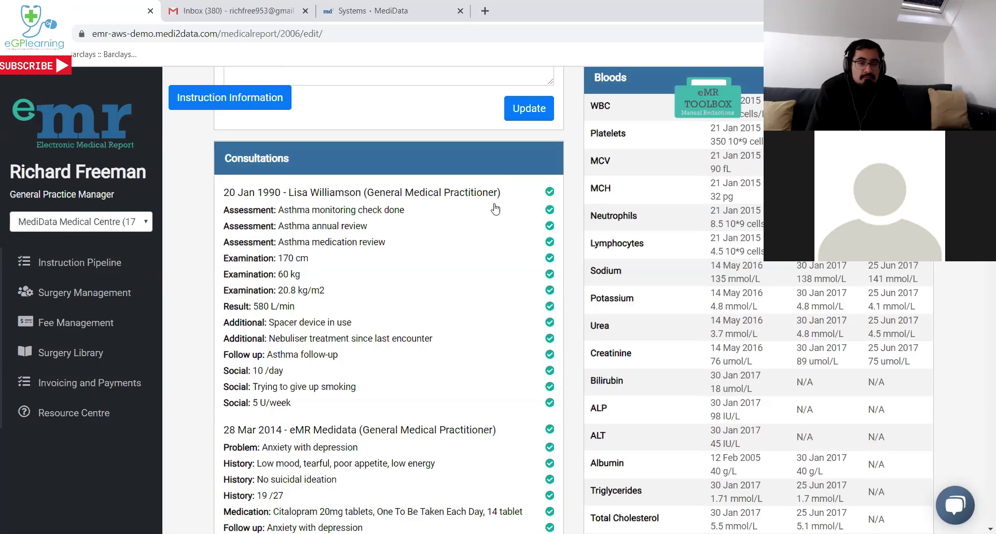
pyautogui.click(456, 195)
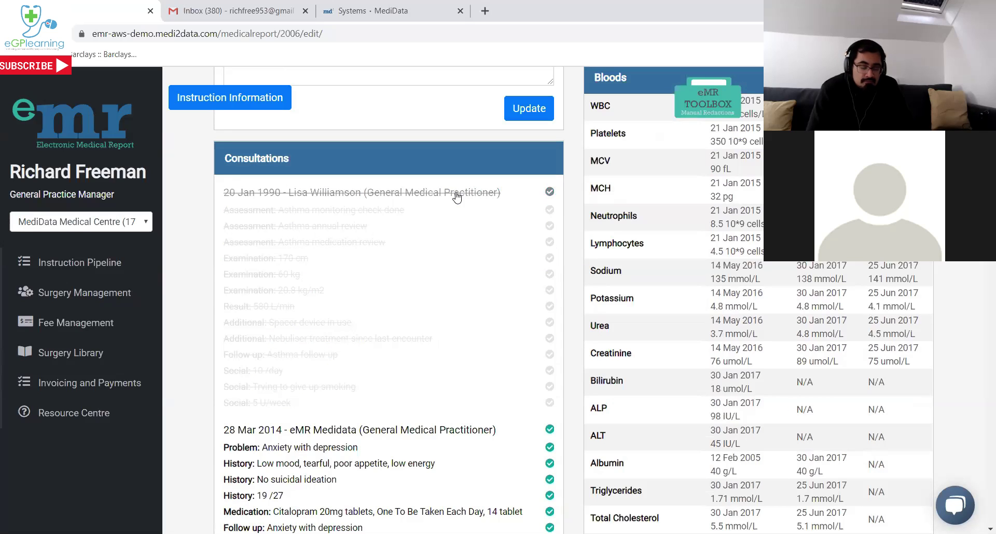
pyautogui.click(456, 194)
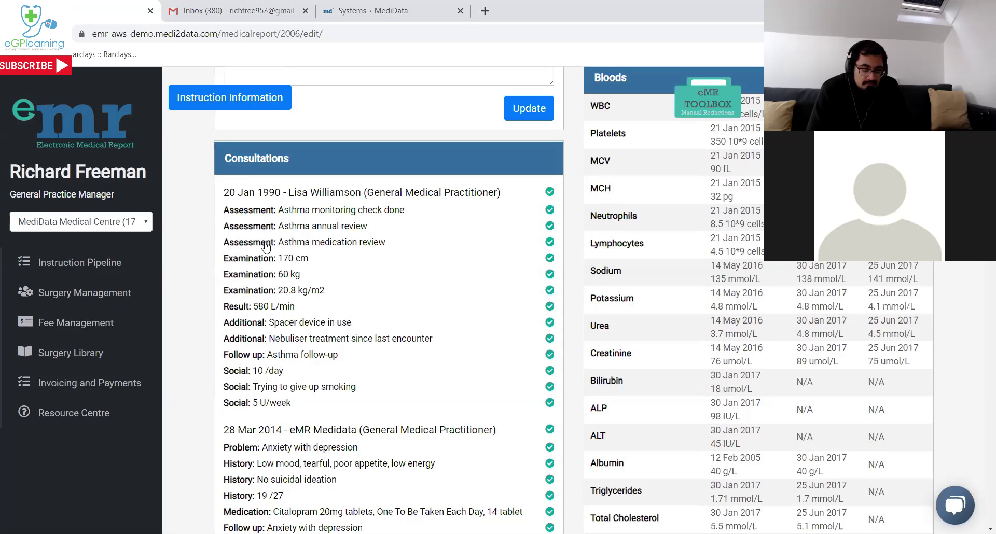
pyautogui.click(266, 227)
pyautogui.click(265, 243)
pyautogui.click(260, 258)
pyautogui.click(256, 274)
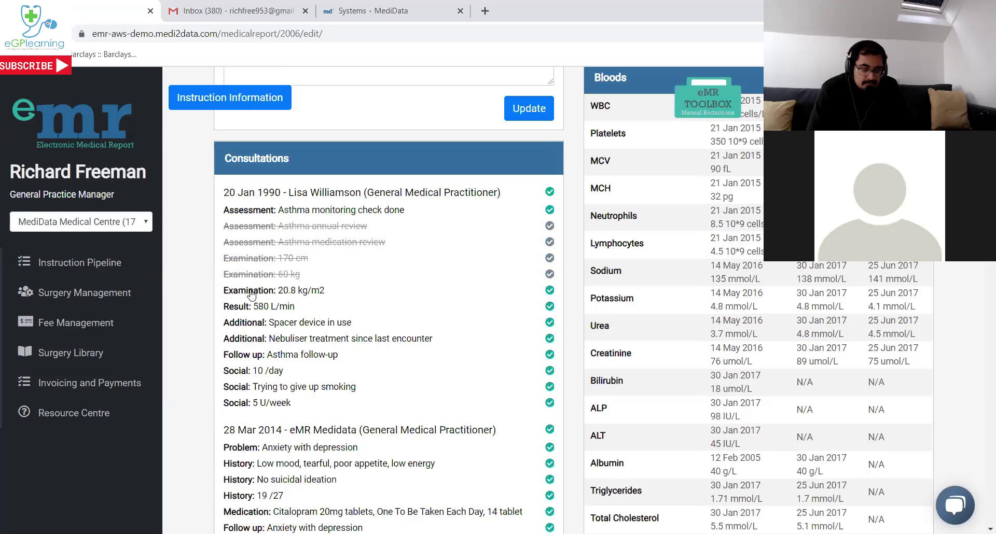
pyautogui.click(250, 290)
# Restore all five struck-out 20 Jan 1990 lines and bring up the eMR Toolbox redaction tools.
pyautogui.click(249, 290)
pyautogui.click(248, 275)
pyautogui.click(244, 259)
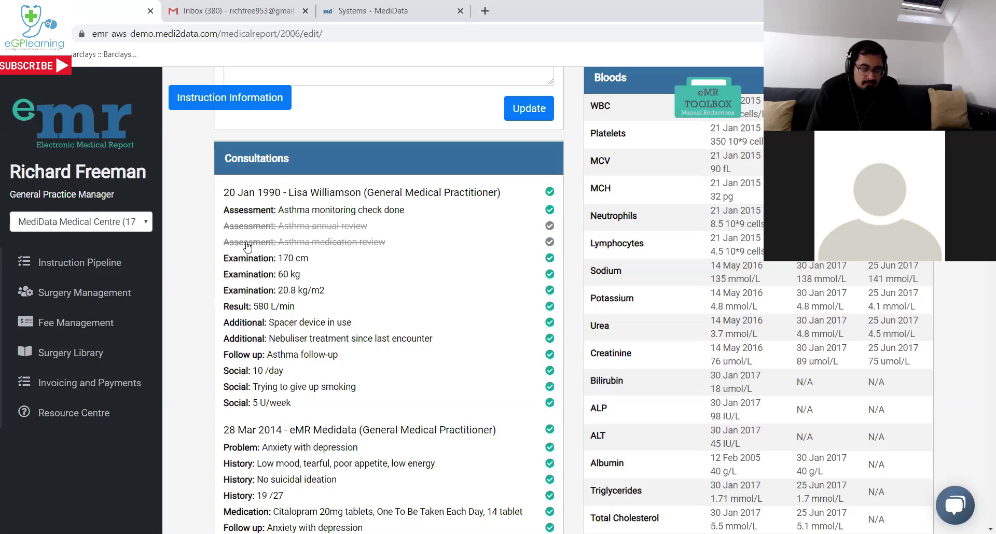
pyautogui.click(247, 243)
pyautogui.click(248, 227)
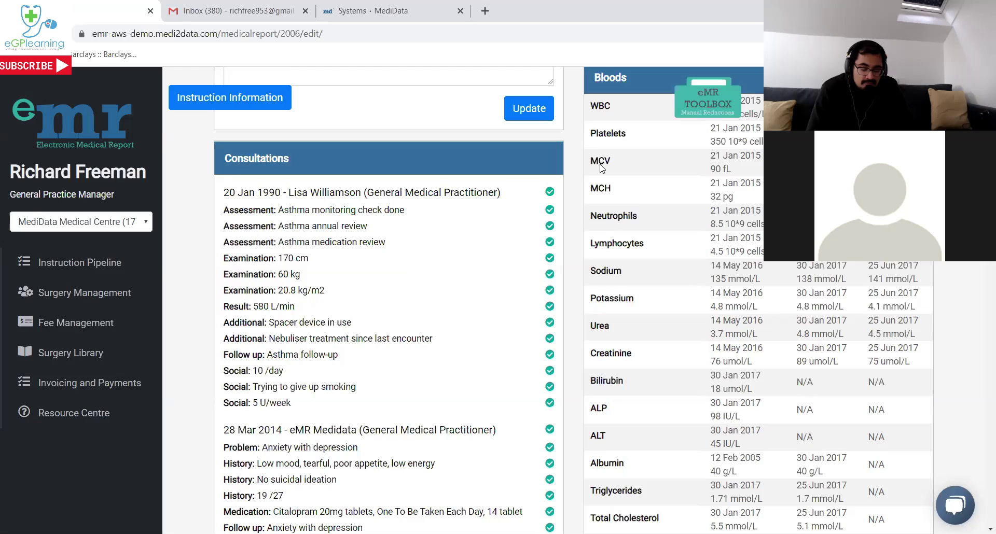
pyautogui.click(707, 101)
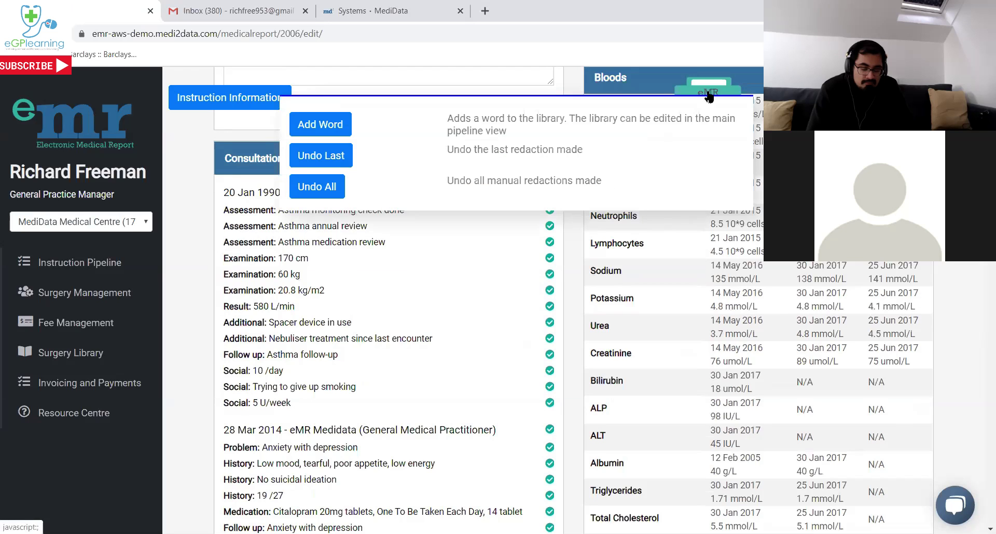
# Save 'Asthma' as a new redaction library word with 'xxxx' as its replacement.
pyautogui.click(322, 124)
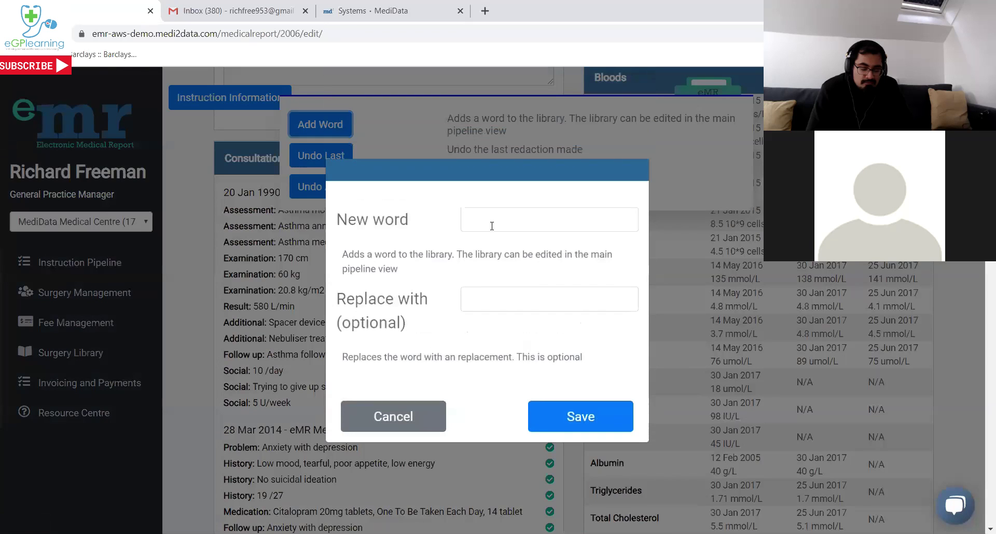
pyautogui.click(496, 228)
pyautogui.write('Asthma')
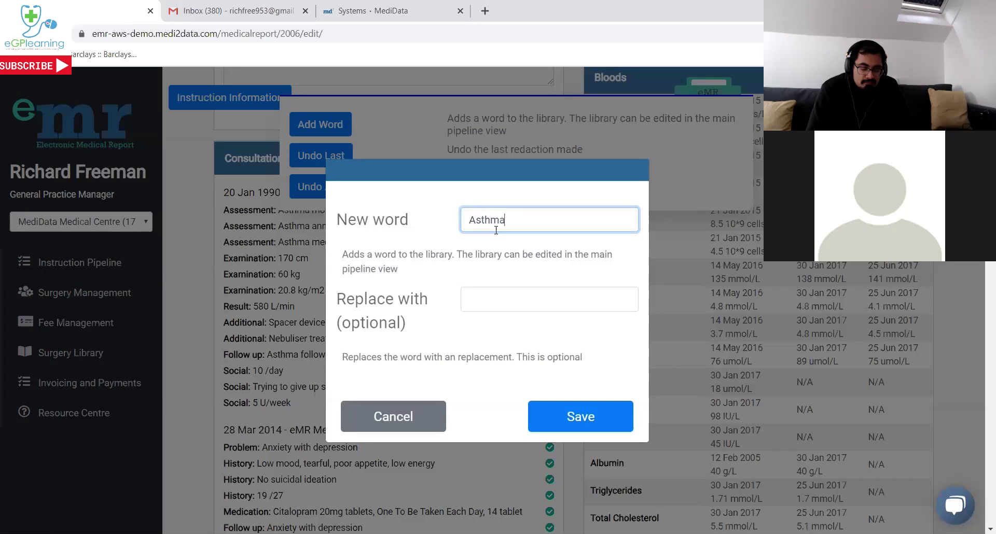
pyautogui.click(485, 307)
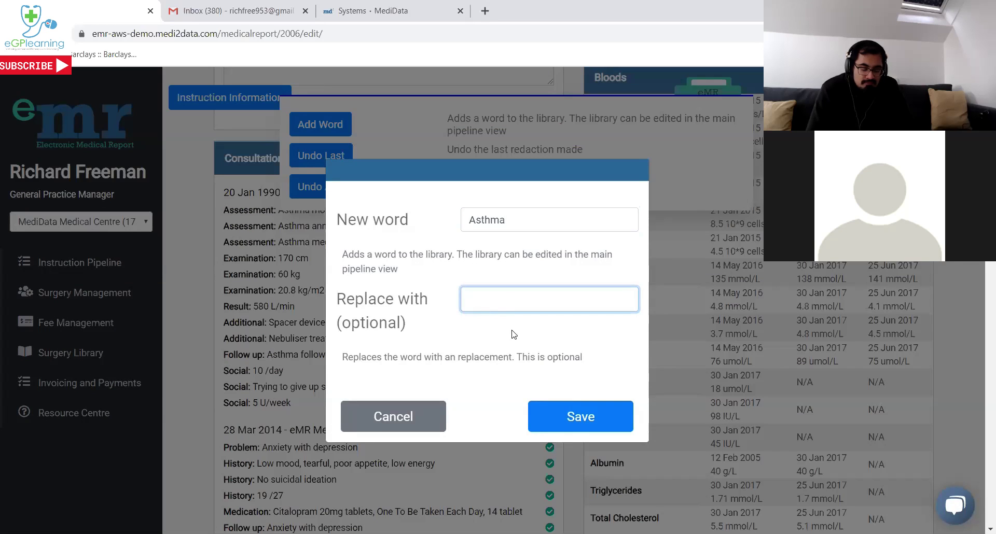
pyautogui.write('xxxx')
pyautogui.click(557, 418)
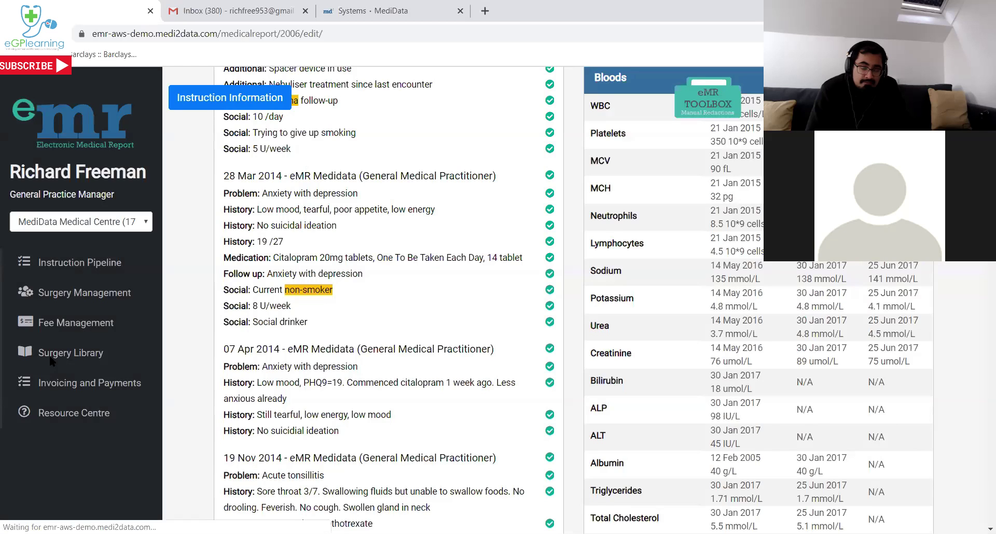
# Black out one Asthma, replace another with xxxx, then Undo All and exclude the 170 cm line.
pyautogui.scroll(5, 405, 321)
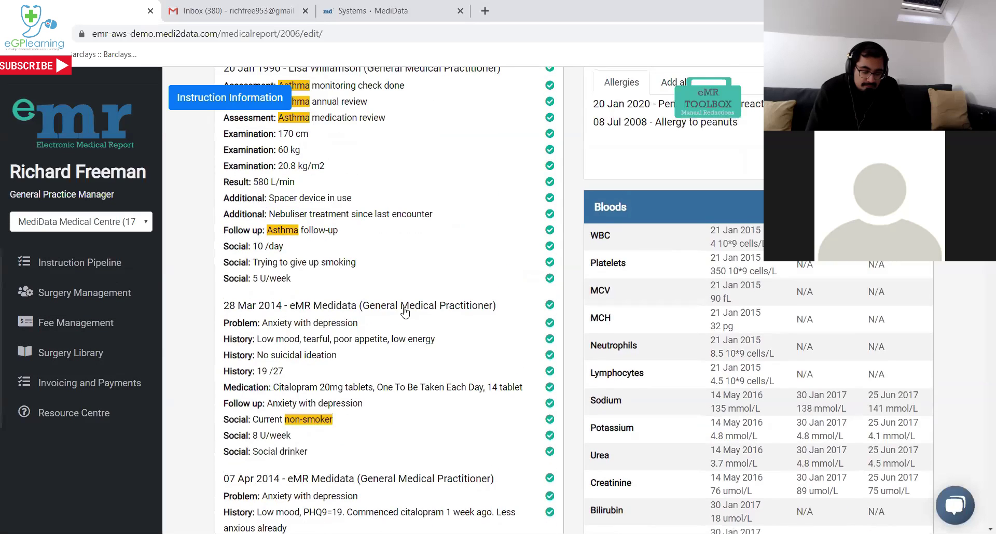
pyautogui.scroll(-1, 393, 305)
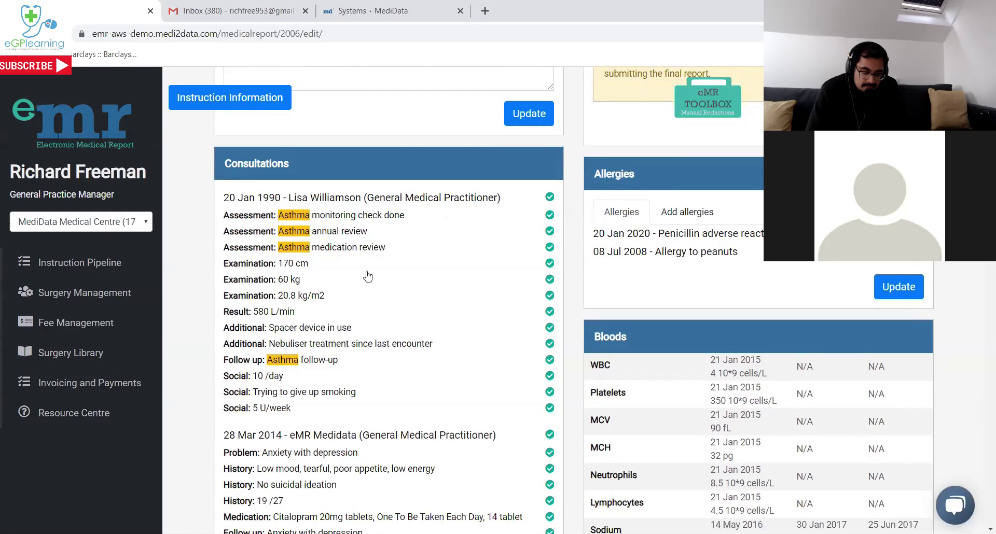
pyautogui.click(295, 215)
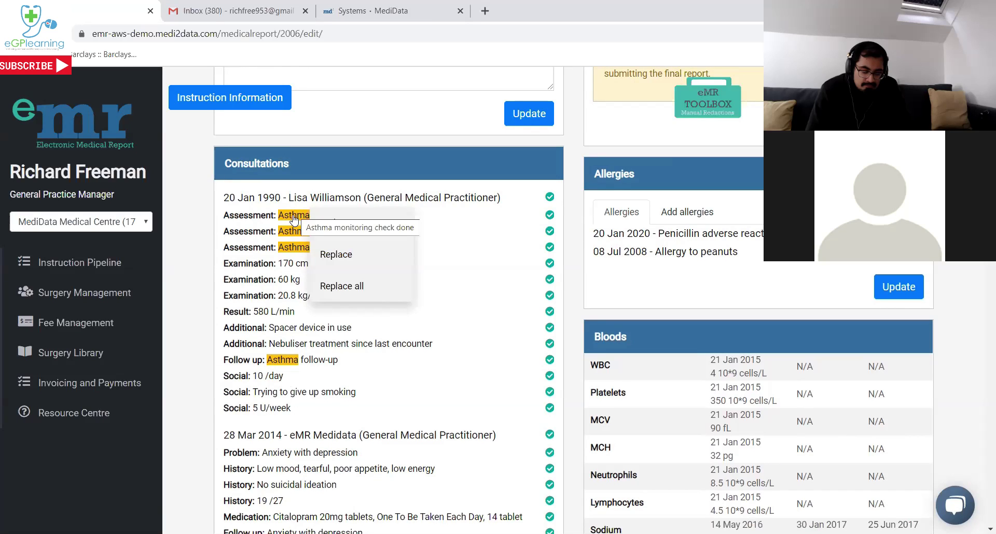
pyautogui.click(332, 224)
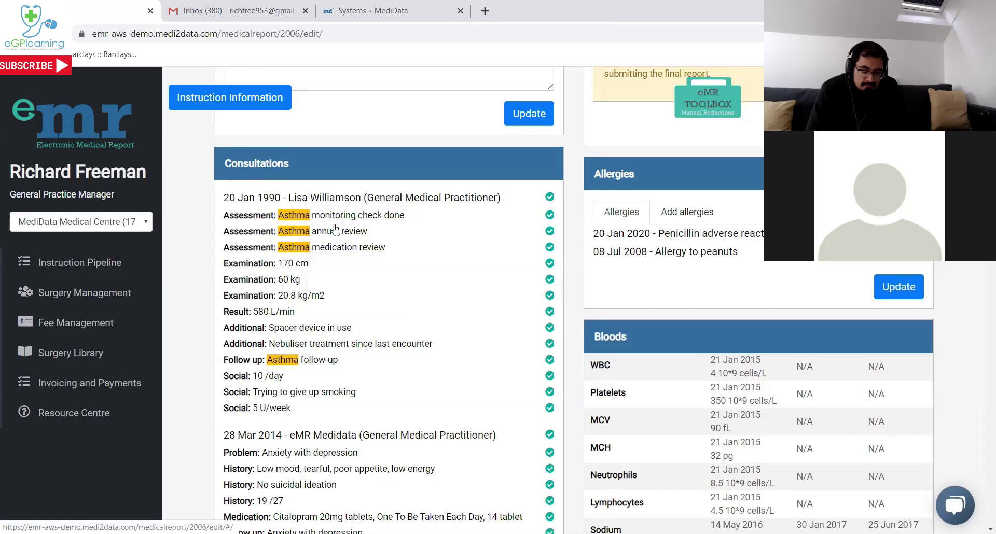
pyautogui.click(298, 231)
pyautogui.click(332, 269)
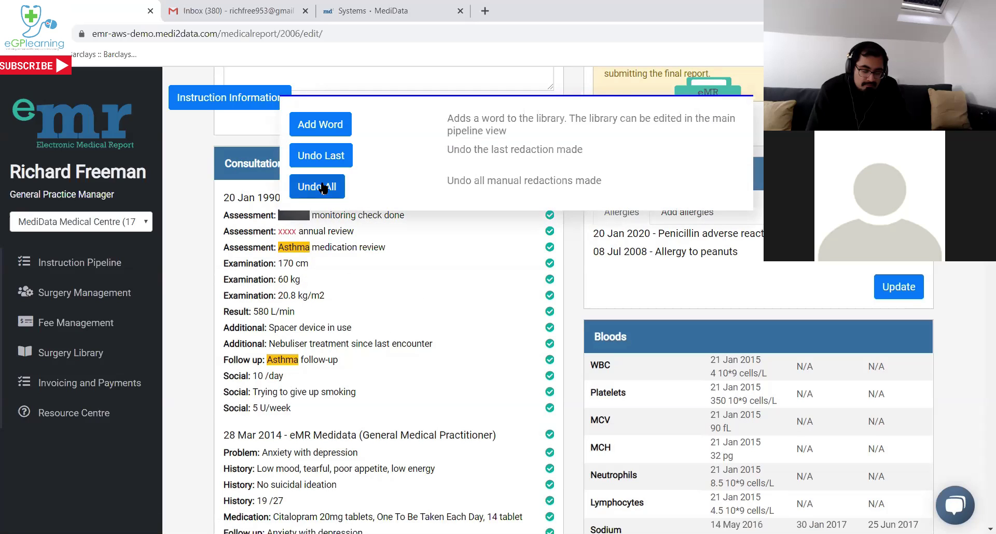
pyautogui.click(317, 187)
pyautogui.click(494, 263)
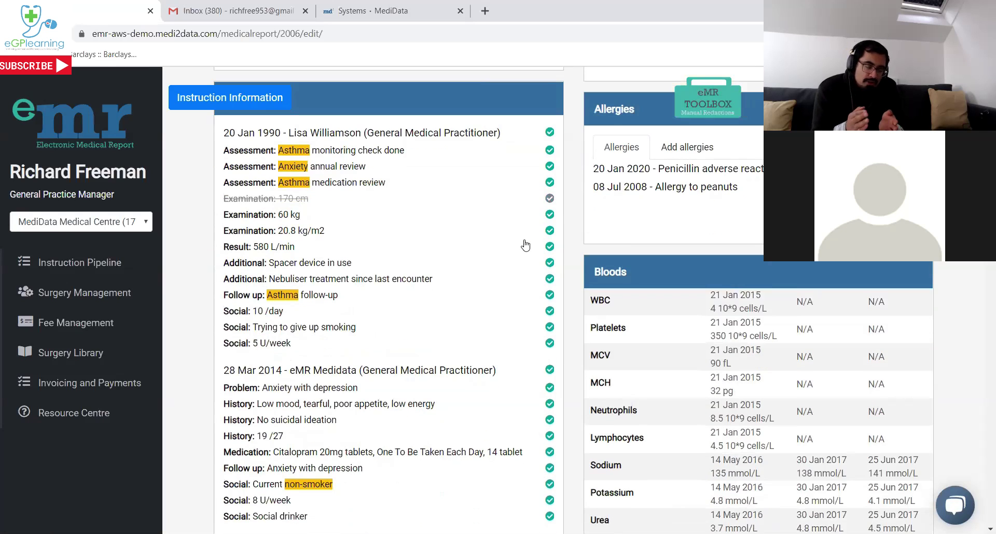
# Scroll down the medical report past the consultations to the Attachments panel.
pyautogui.scroll(-1, 525, 244)
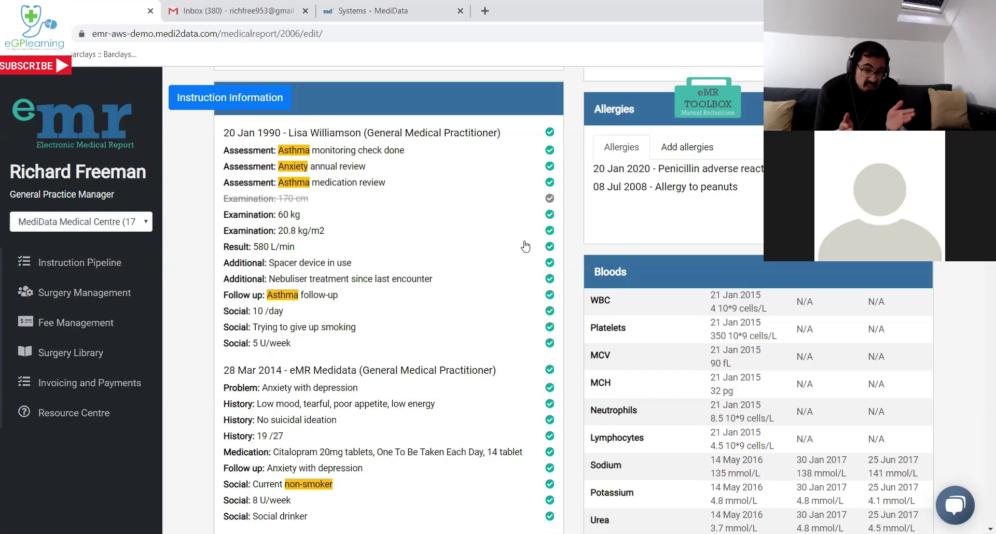
pyautogui.scroll(-3, 526, 246)
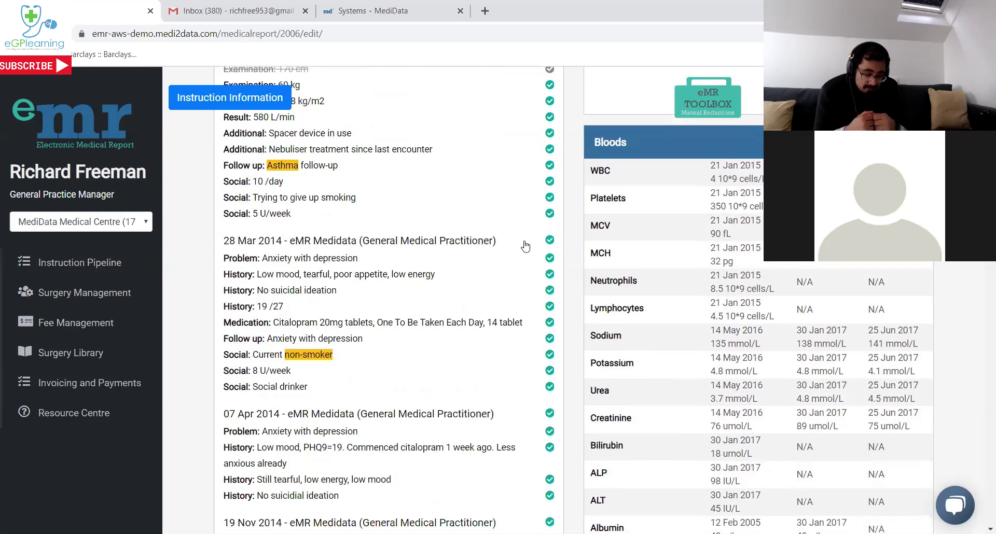
pyautogui.scroll(-1, 525, 246)
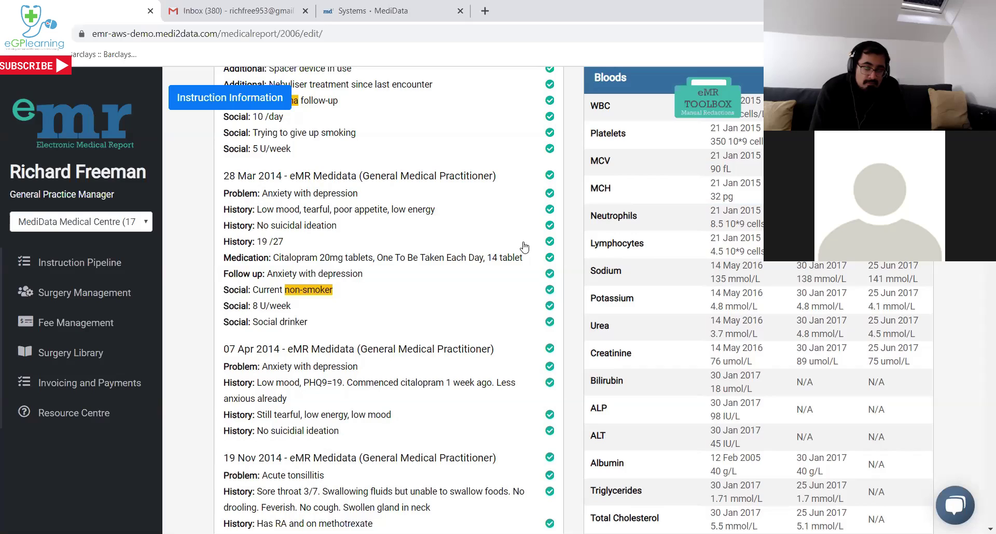
pyautogui.scroll(-6, 524, 246)
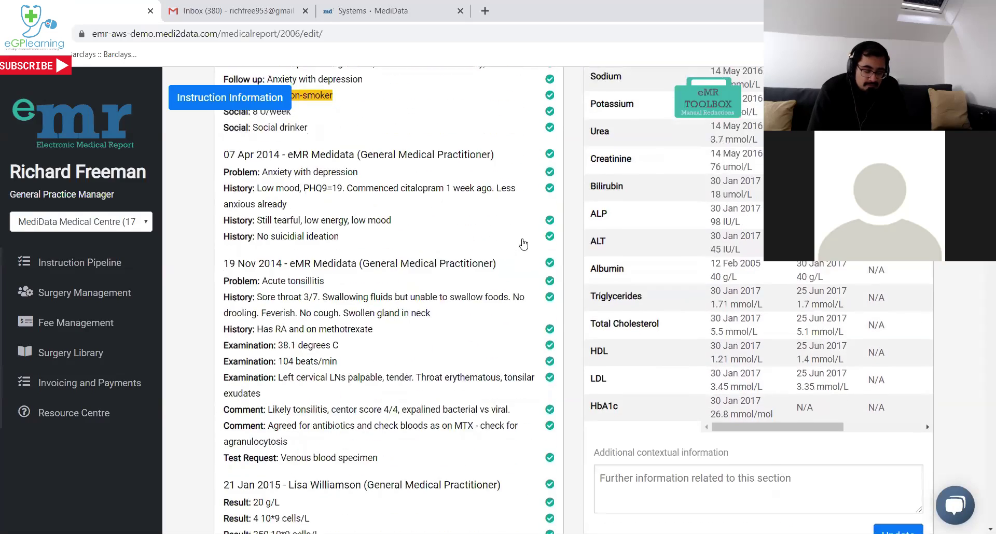
pyautogui.scroll(-5, 524, 244)
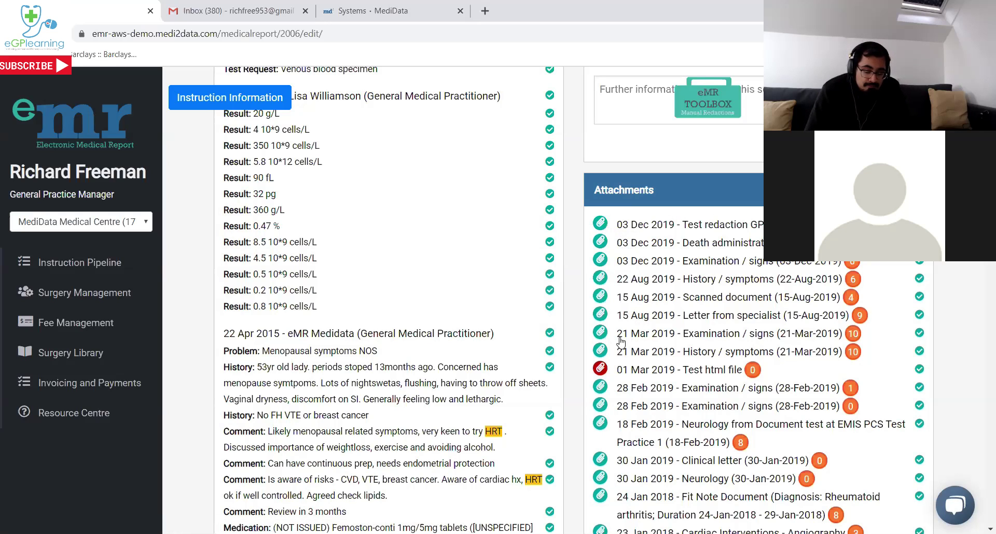
# Open the 15 Aug 2019 specialist letter and redact the patient's name.
pyautogui.click(601, 315)
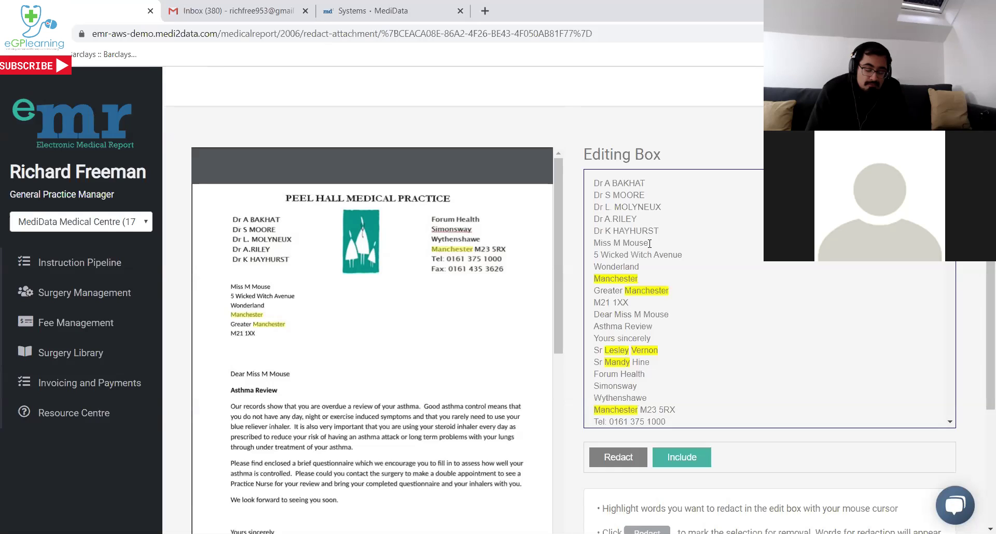
pyautogui.moveTo(649, 242); pyautogui.dragTo(593, 249)
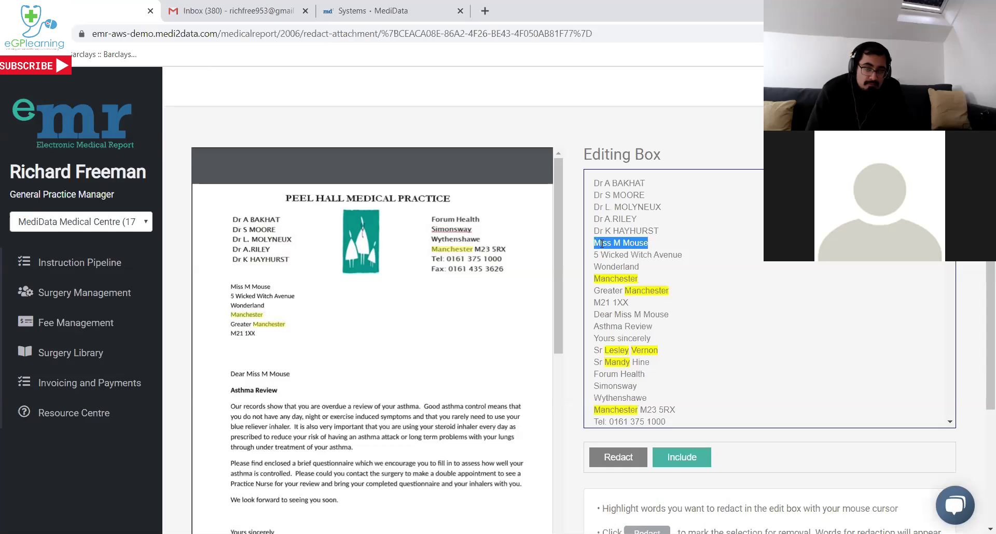
pyautogui.click(619, 456)
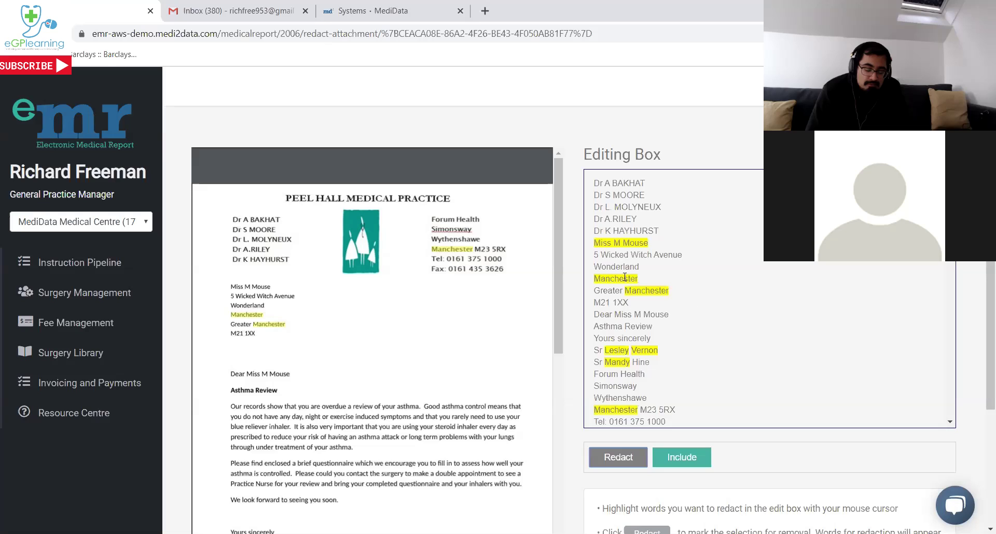
# Include both Manchester words again, the standalone address line and the Greater Manchester line.
pyautogui.moveTo(639, 279); pyautogui.dragTo(598, 280)
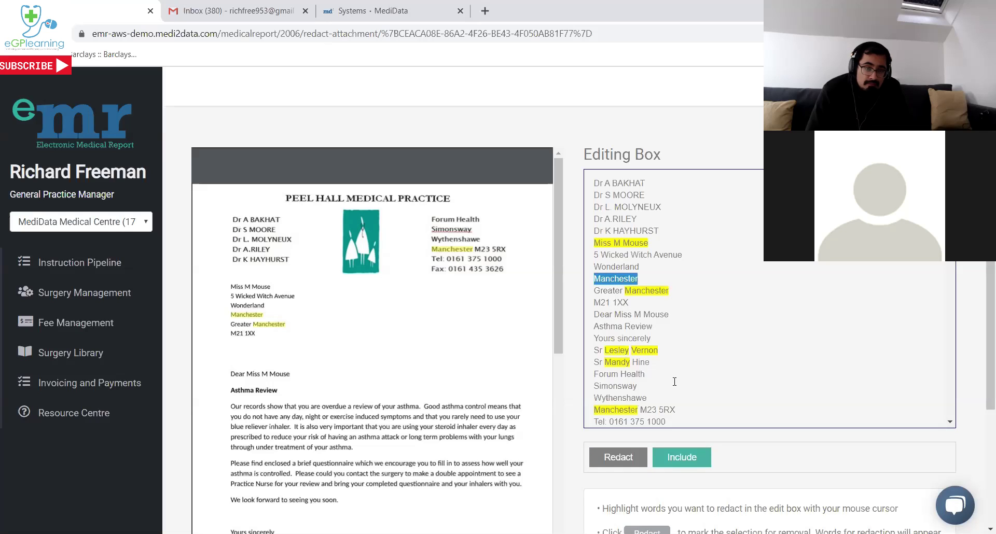
pyautogui.click(683, 460)
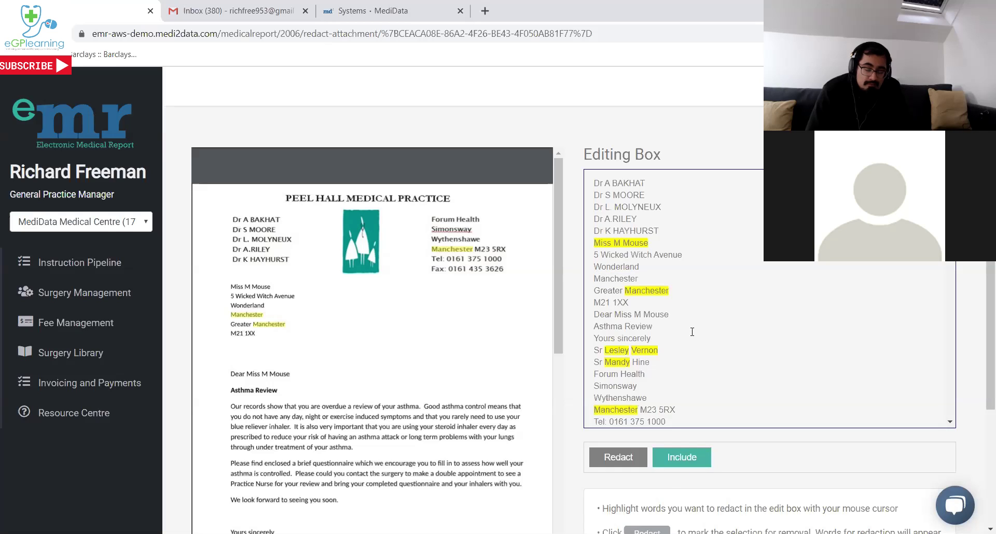
pyautogui.moveTo(665, 291); pyautogui.dragTo(627, 292)
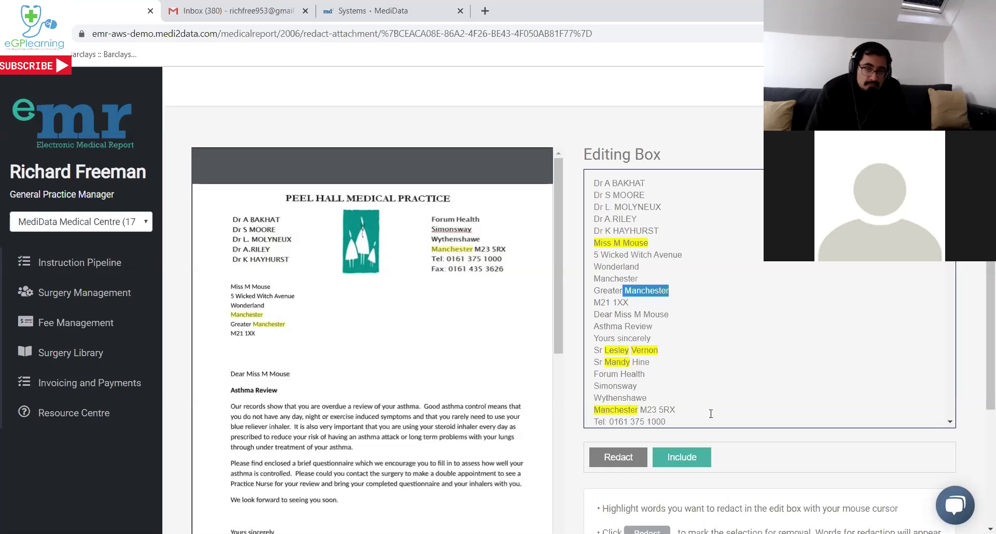
pyautogui.click(697, 450)
pyautogui.scroll(-8, 762, 415)
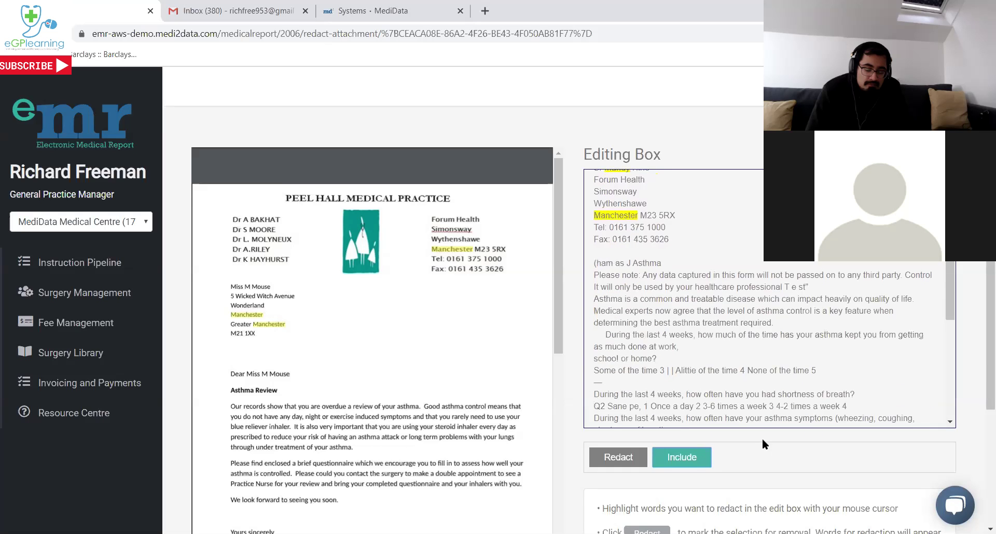
pyautogui.scroll(-1, 761, 434)
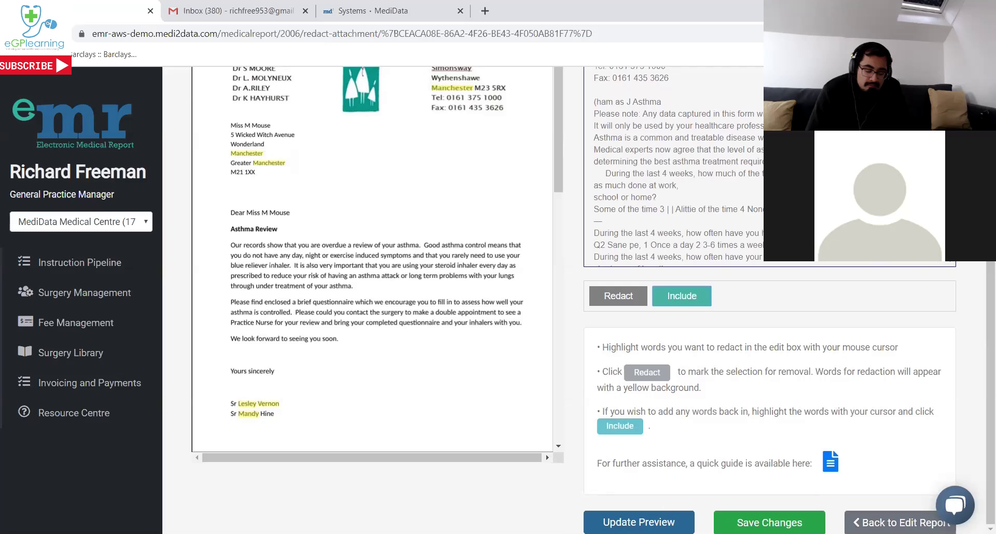
# Refresh the asthma review letter preview with the edits and scroll through to check it.
pyautogui.click(640, 522)
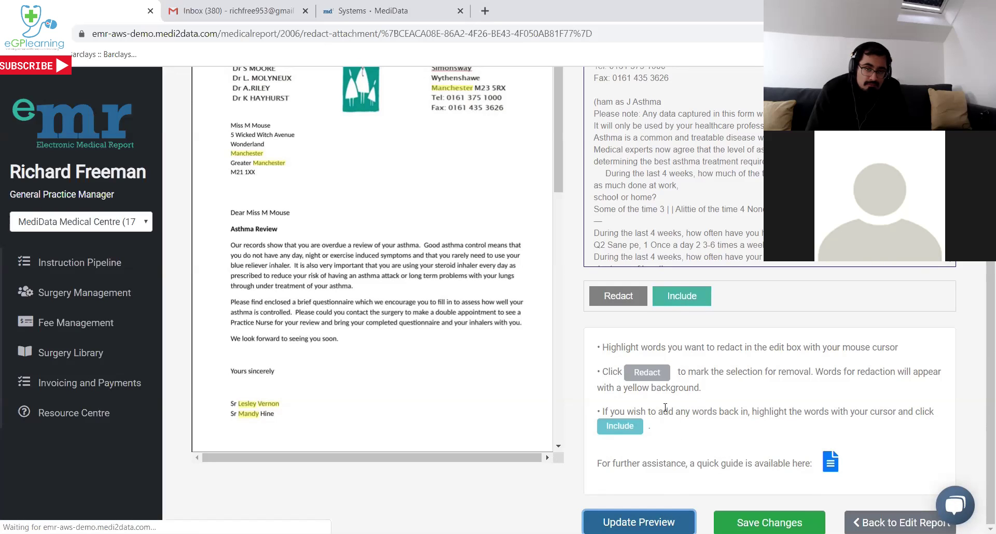
pyautogui.scroll(1, 665, 408)
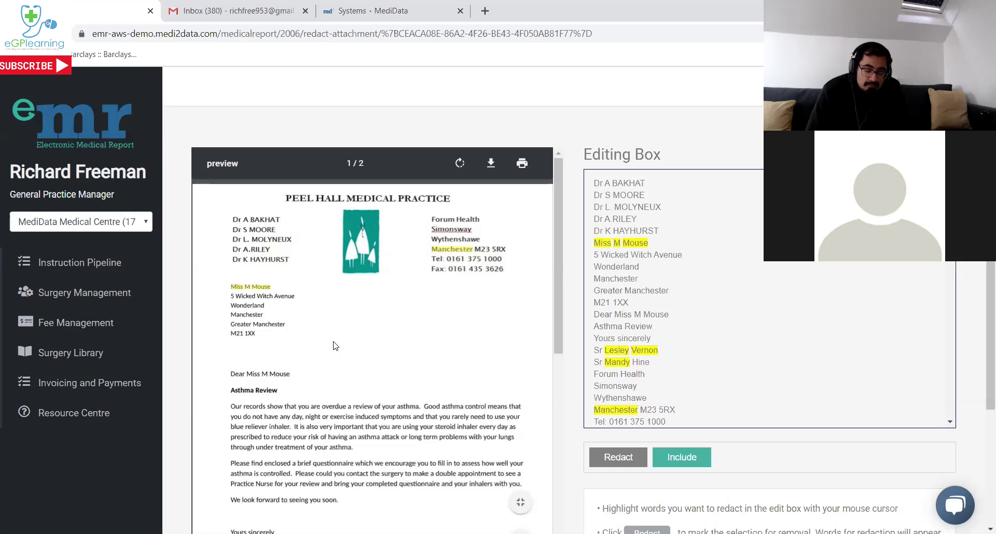
pyautogui.scroll(-1, 445, 361)
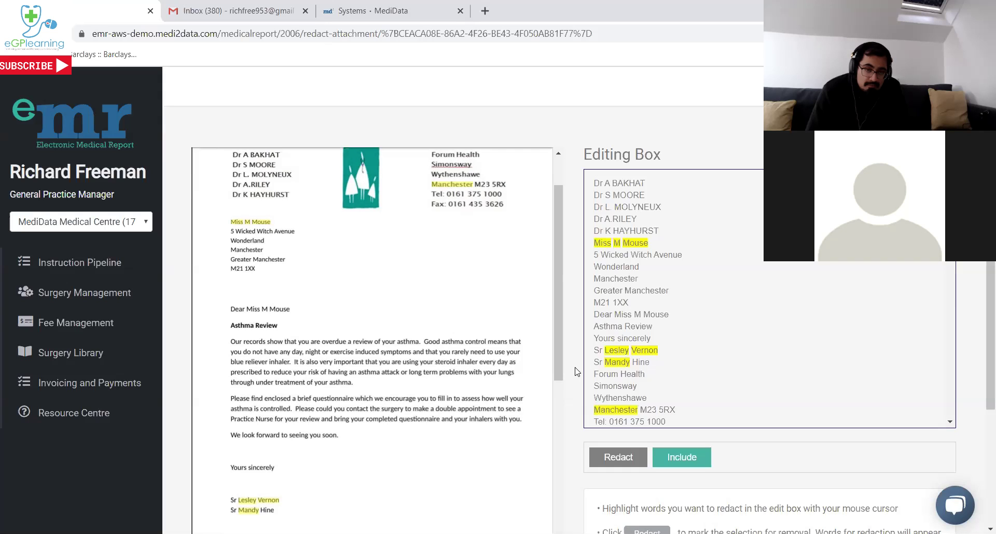
pyautogui.scroll(-3, 577, 371)
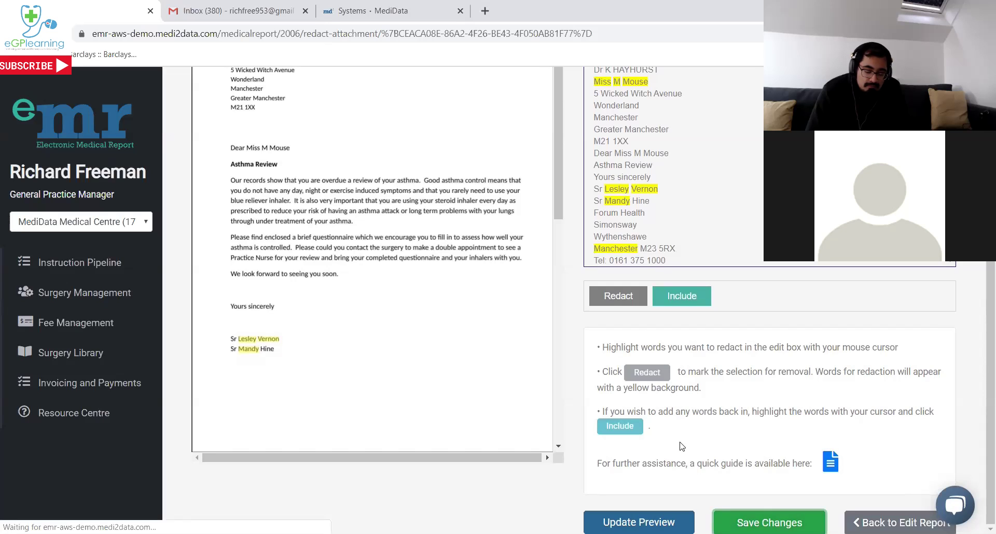
pyautogui.scroll(1, 682, 446)
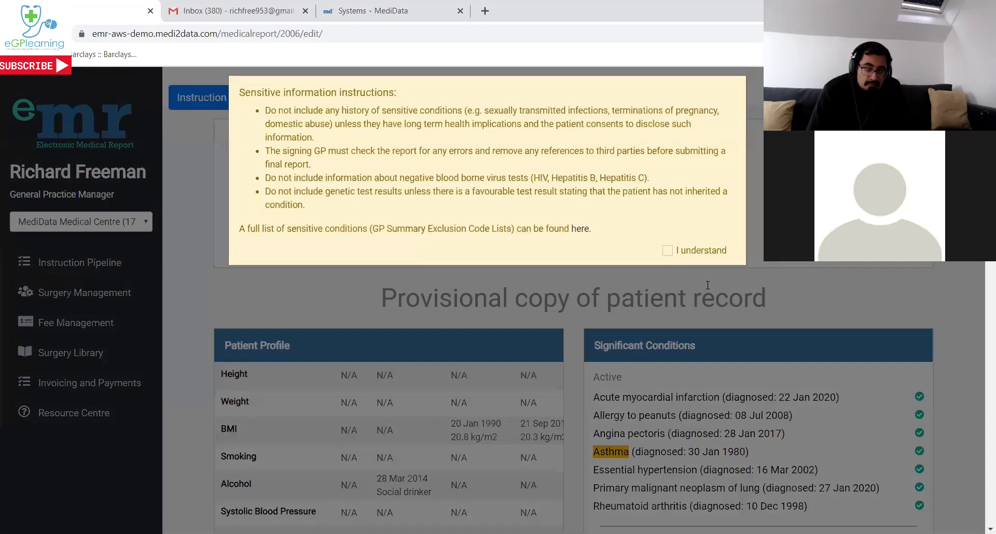
# Tick 'I understand' on the guidance modal, then scroll down to the Save Draft / Preview and Submit buttons.
pyautogui.click(668, 260)
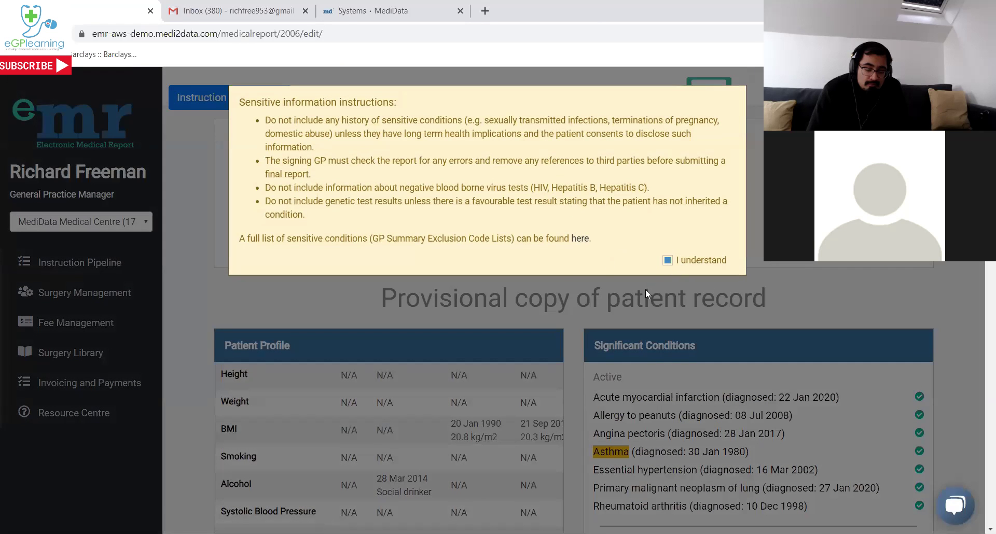
pyautogui.scroll(-15, 629, 294)
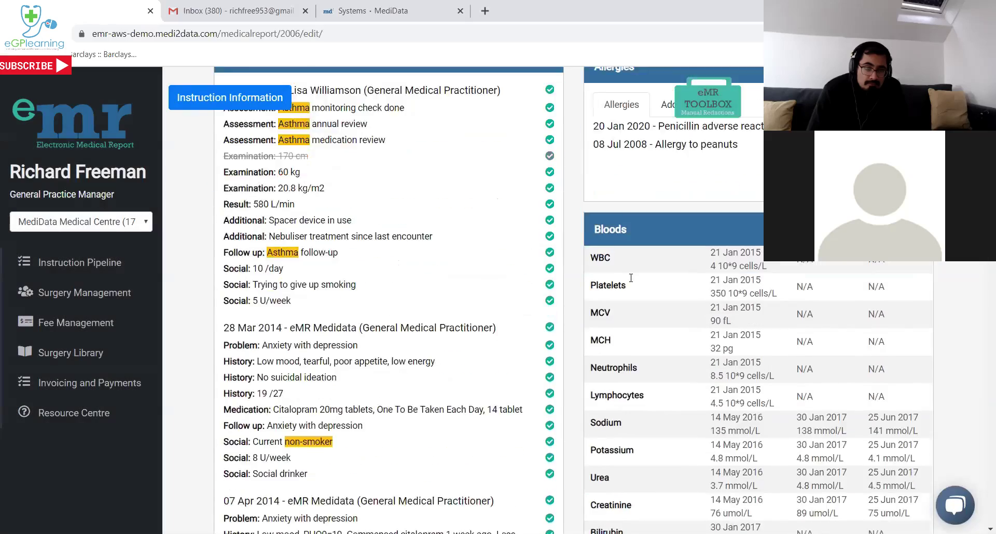
pyautogui.scroll(-3, 629, 278)
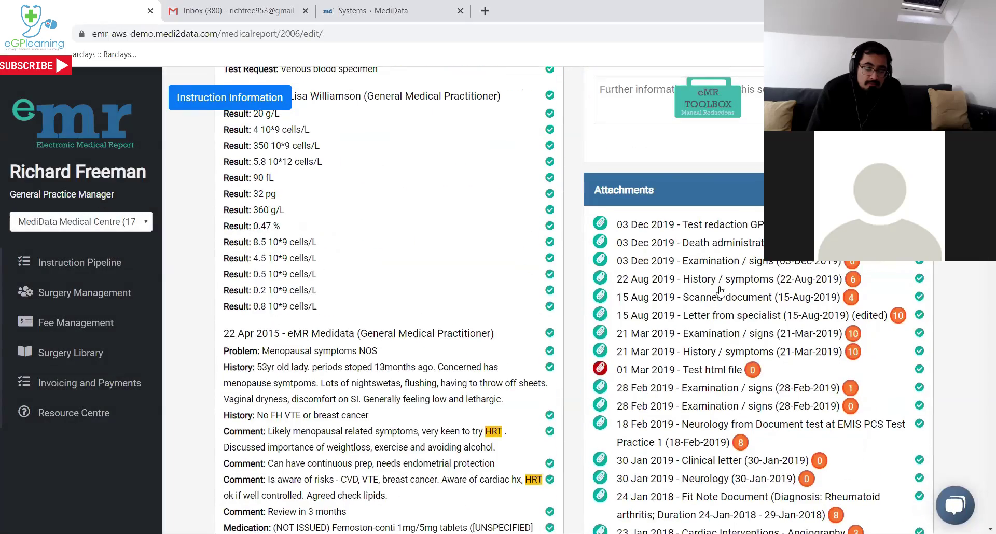
pyautogui.scroll(-6, 726, 345)
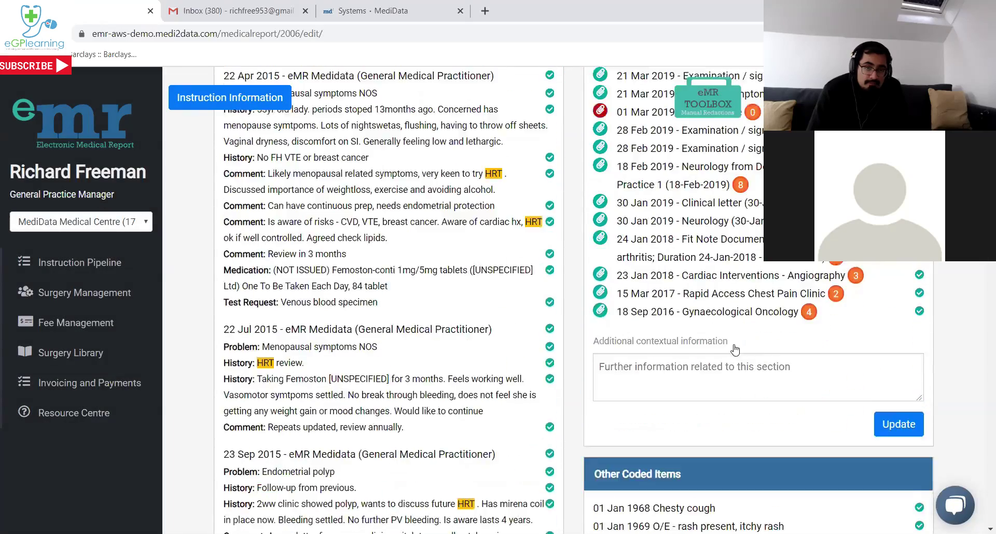
pyautogui.scroll(-1, 726, 346)
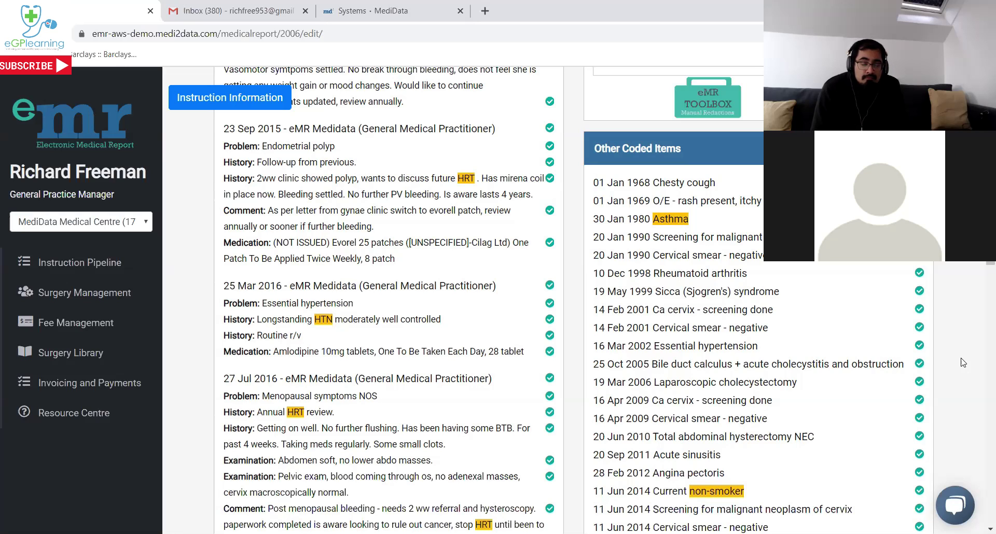
pyautogui.scroll(-3, 963, 363)
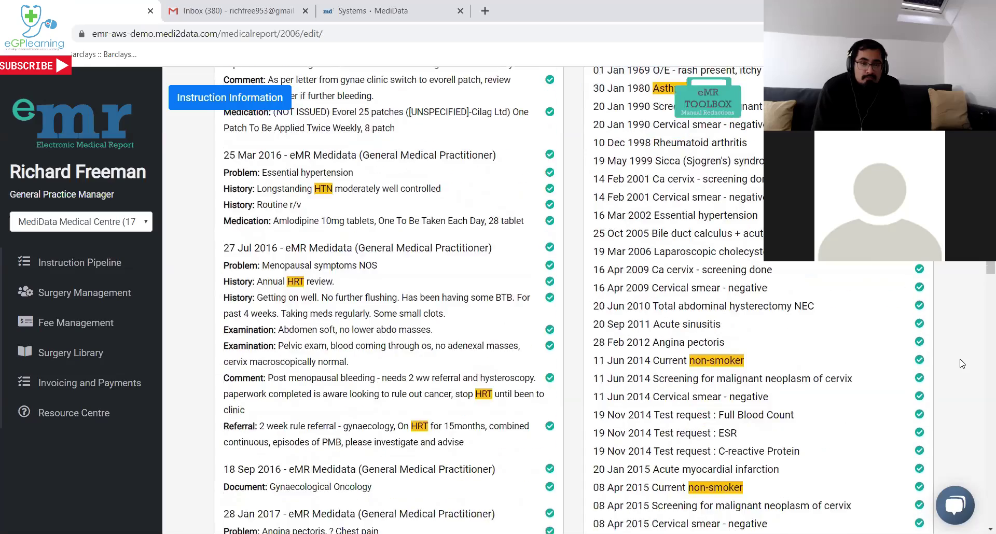
pyautogui.scroll(-20, 963, 364)
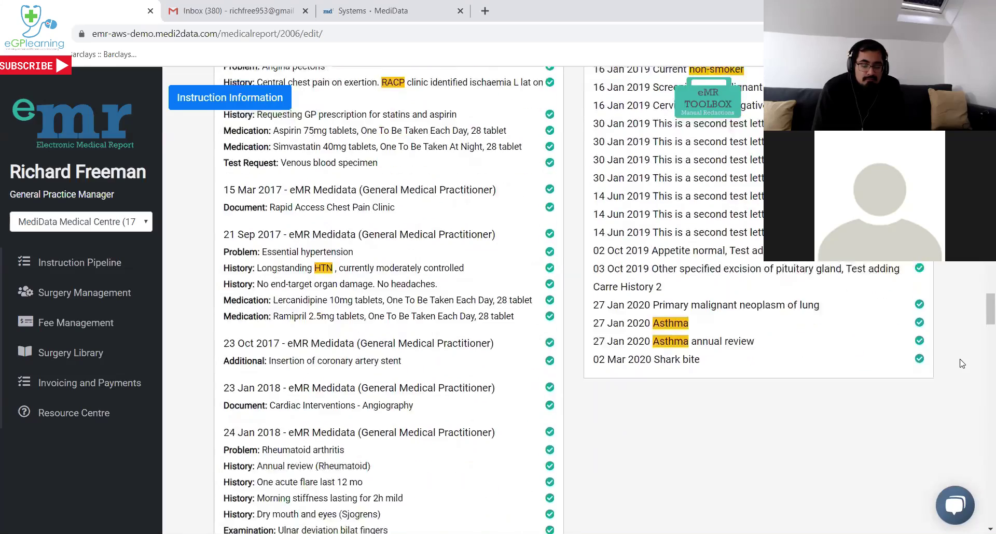
pyautogui.scroll(-15, 962, 363)
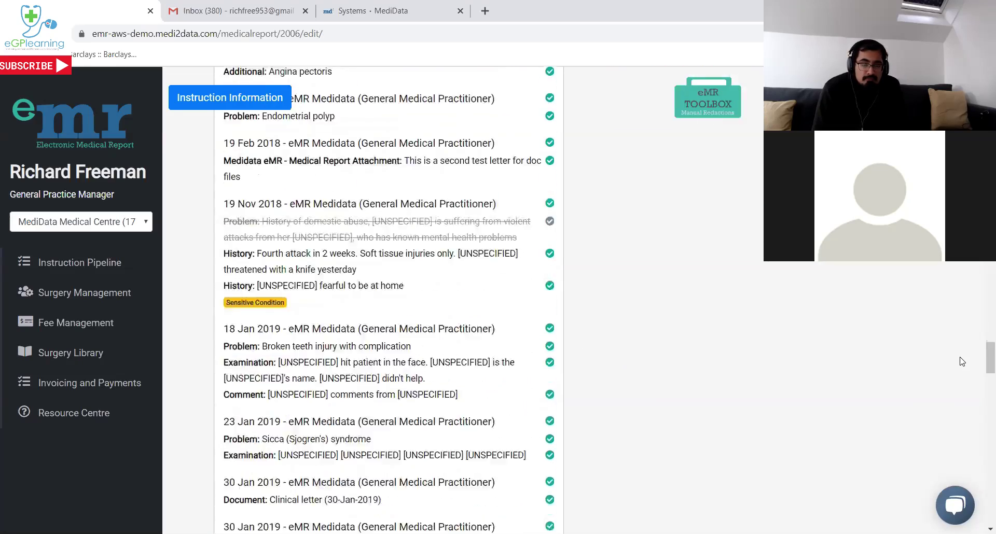
pyautogui.scroll(-20, 962, 362)
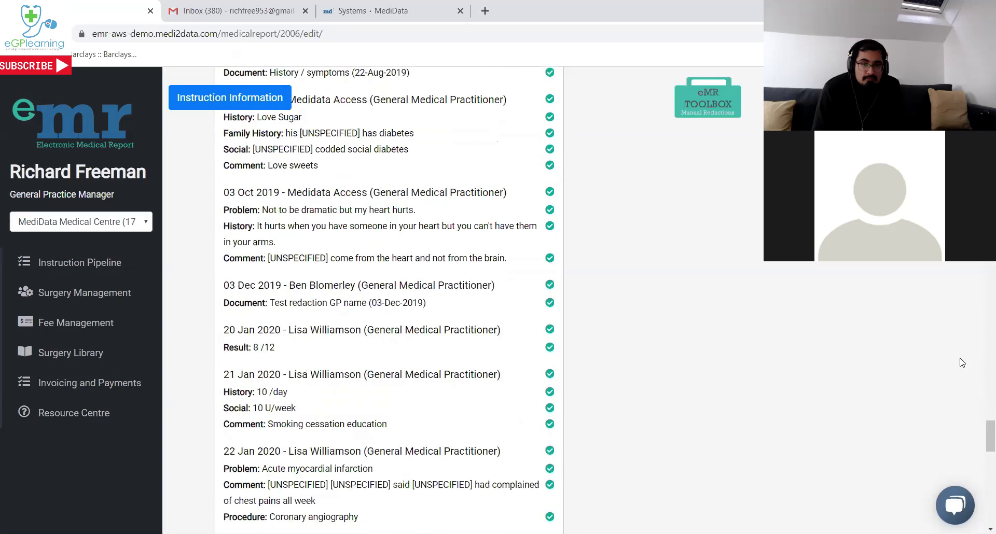
pyautogui.scroll(-20, 962, 363)
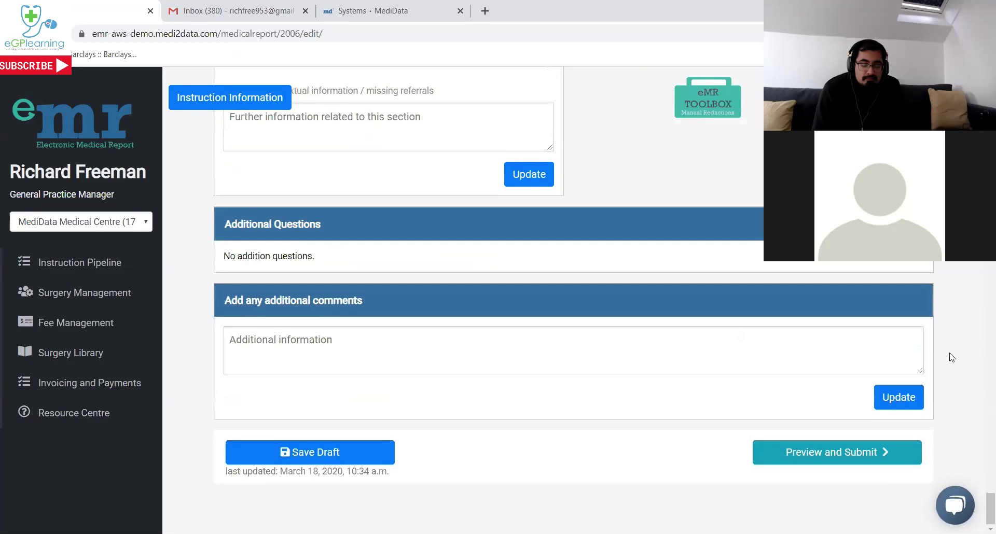
# Generate the report preview, fit a page, and view the 03 Dec 2019 attachment and Medical Record PDF.
pyautogui.click(809, 452)
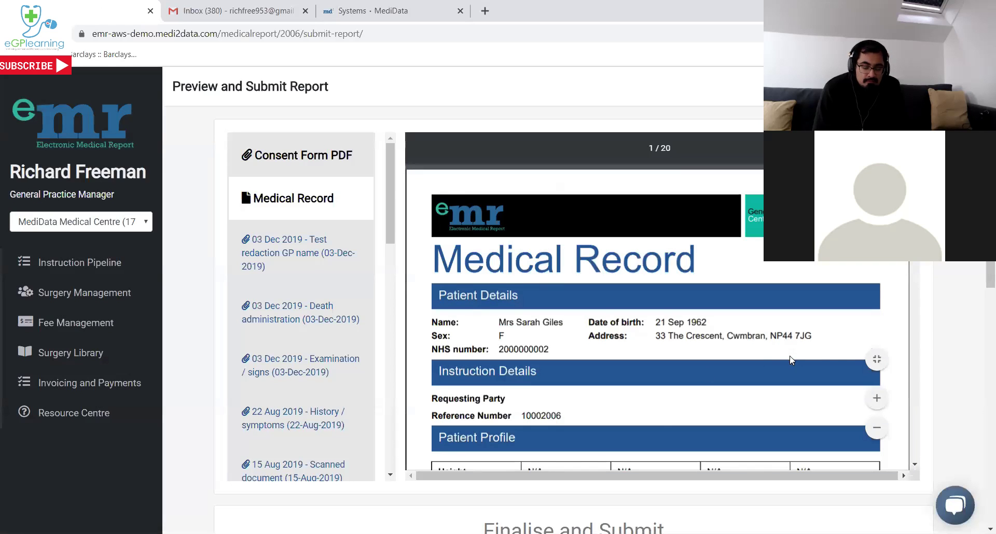
pyautogui.click(877, 359)
pyautogui.scroll(-1, 266, 233)
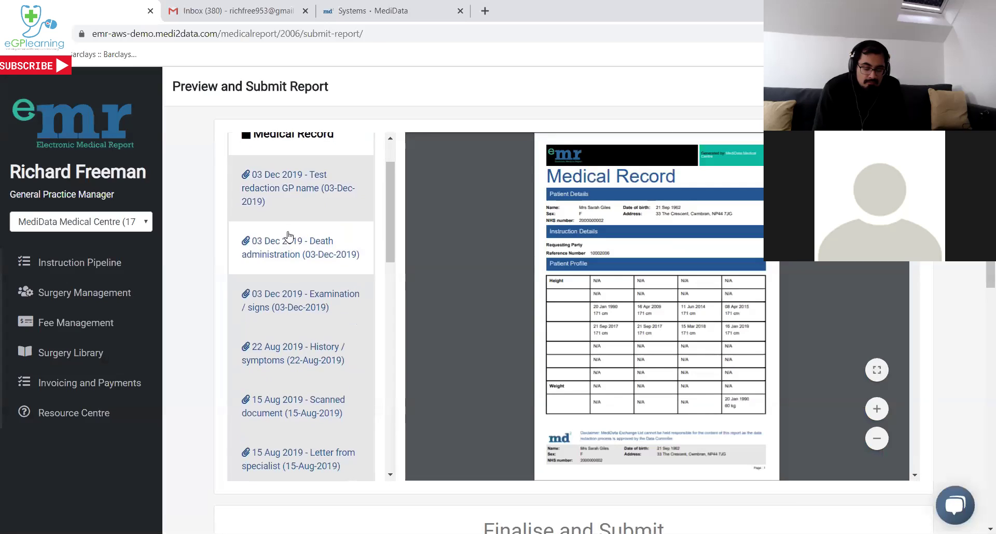
pyautogui.click(285, 192)
pyautogui.scroll(2, 297, 181)
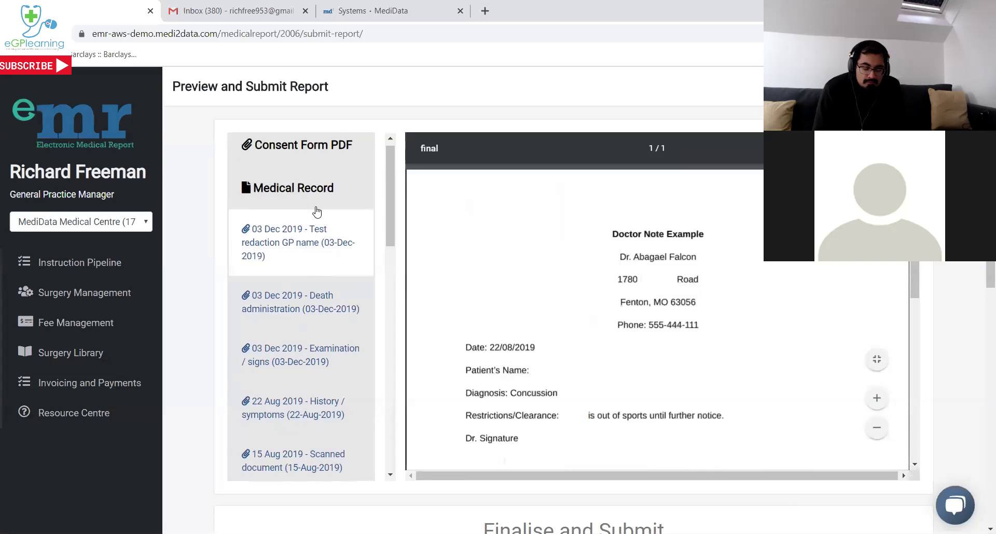
pyautogui.click(286, 198)
# Zoom the record preview in and slightly out, then scroll down to Finalise and Submit.
pyautogui.scroll(-7, 321, 311)
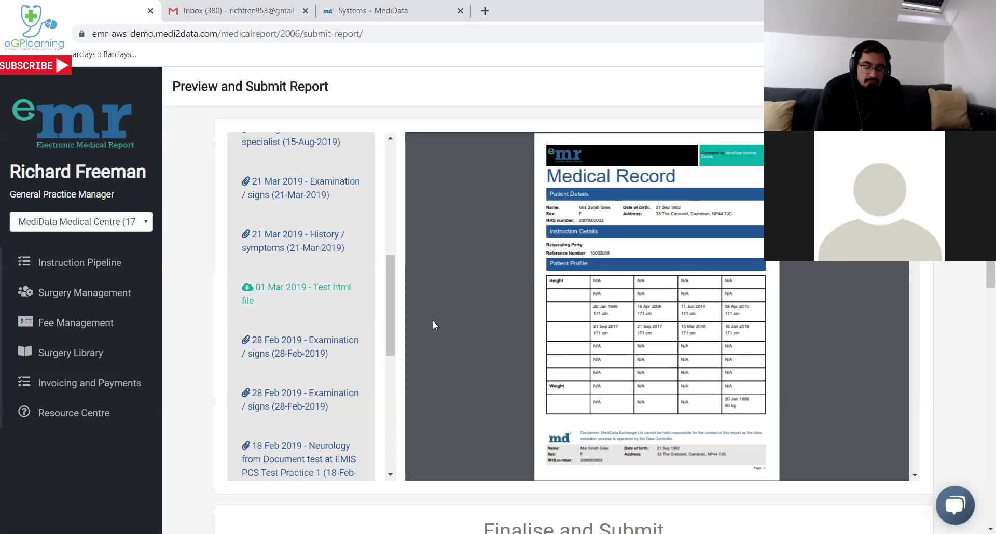
pyautogui.scroll(-1, 567, 347)
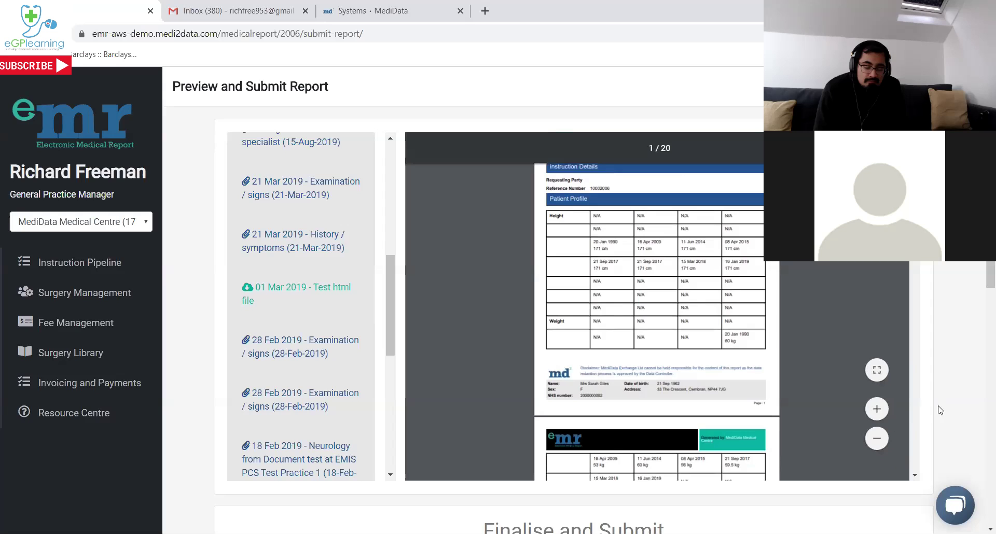
pyautogui.click(876, 408)
pyautogui.click(877, 409)
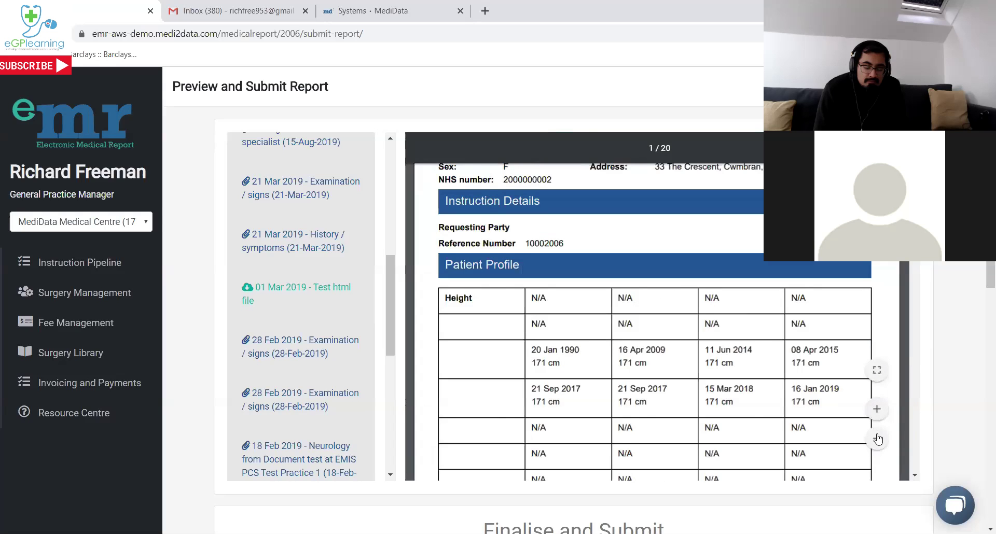
pyautogui.click(877, 439)
pyautogui.scroll(-10, 829, 340)
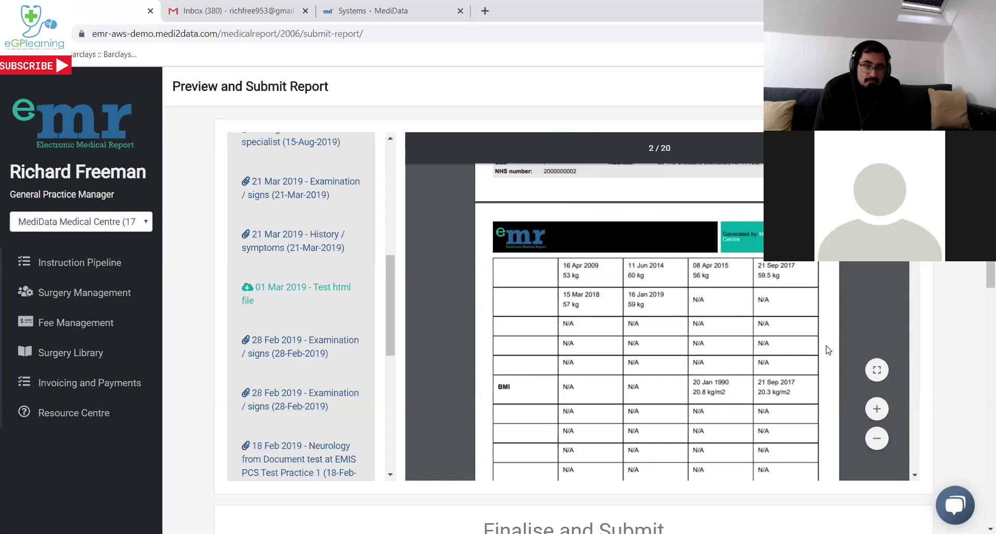
pyautogui.scroll(-20, 821, 355)
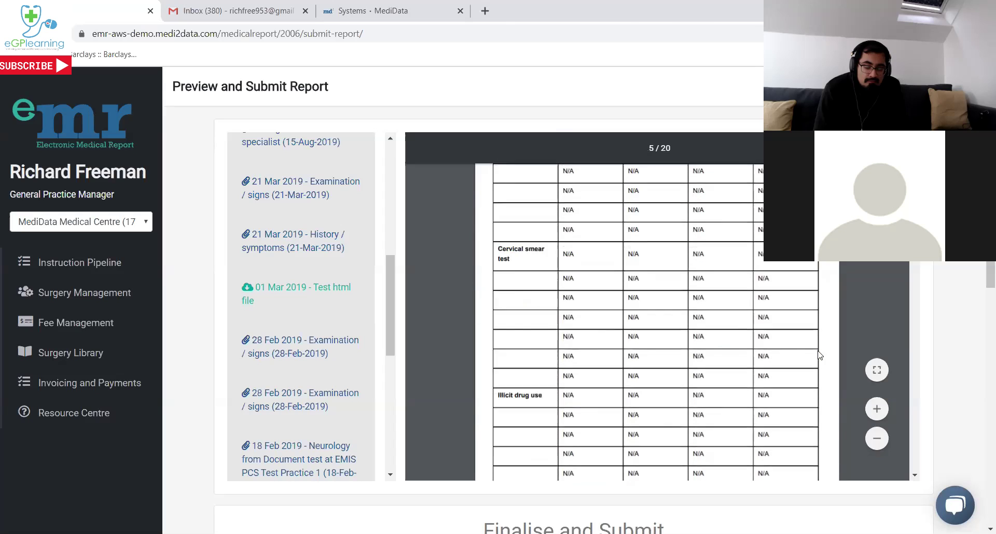
pyautogui.scroll(-8, 820, 356)
pyautogui.scroll(-6, 937, 339)
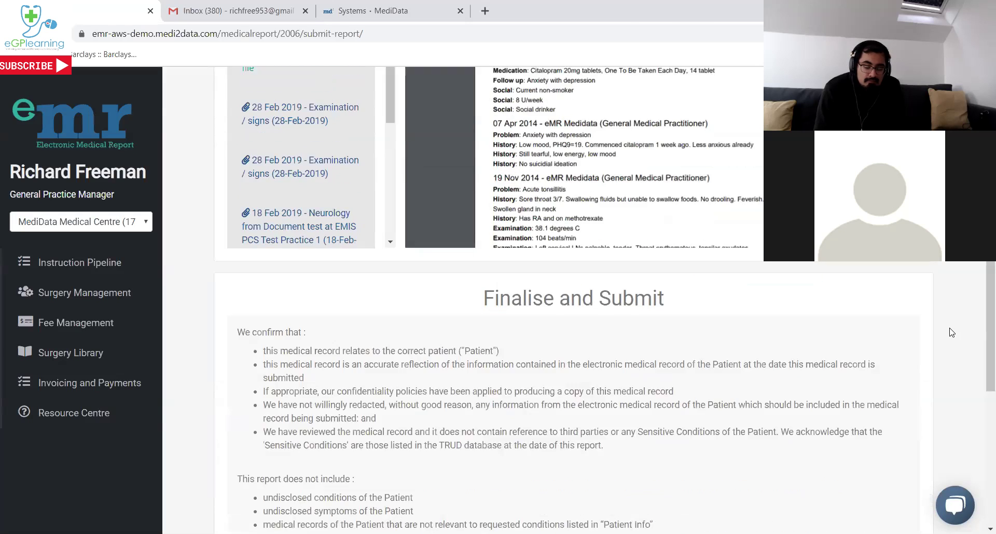
# Accept responsibility for the redactions and submit the finalised SAR report.
pyautogui.scroll(-2, 938, 339)
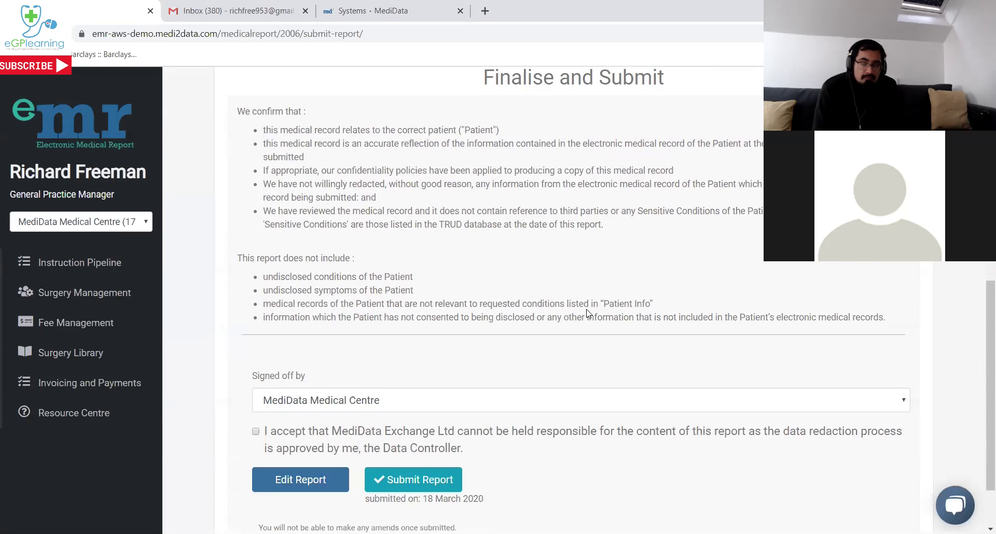
pyautogui.click(269, 431)
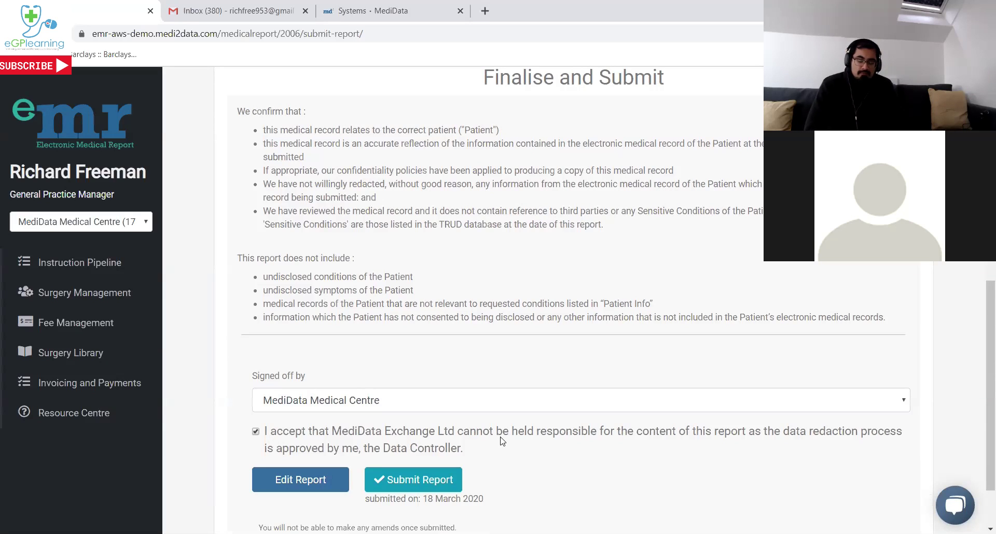
pyautogui.click(399, 484)
pyautogui.click(413, 161)
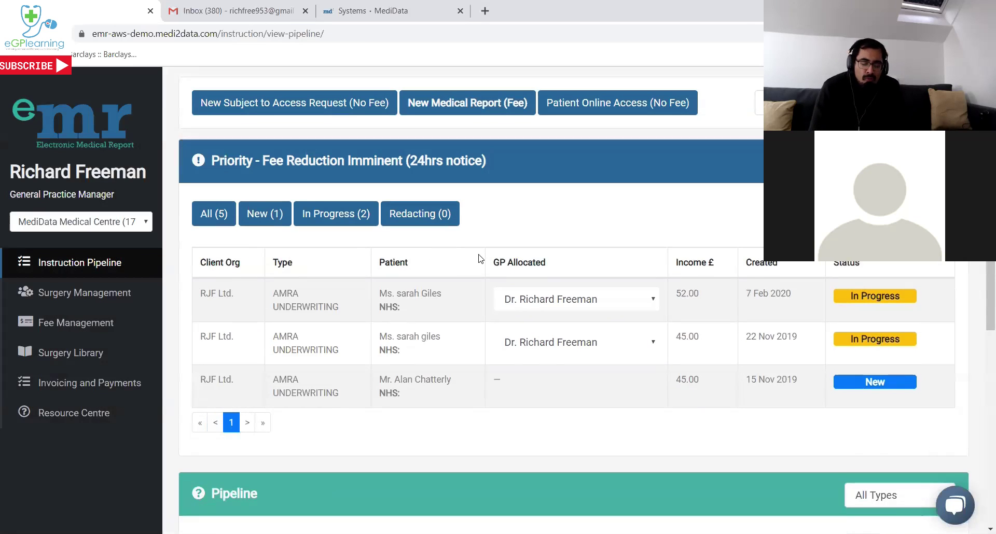
# Refresh the Instruction Pipeline to show the report as Completed, then bring up Gmail.
pyautogui.scroll(-3, 475, 254)
pyautogui.scroll(-5, 478, 258)
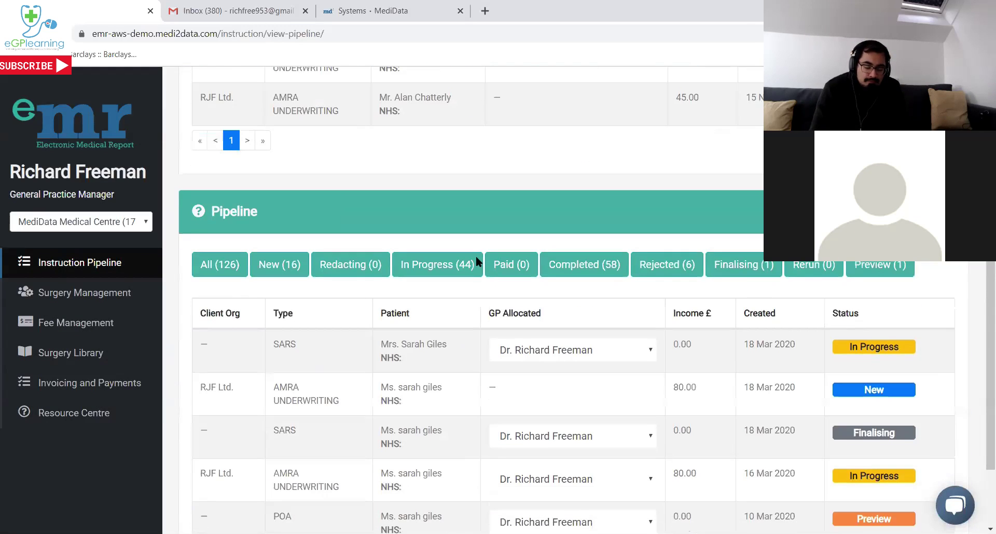
pyautogui.scroll(-1, 476, 258)
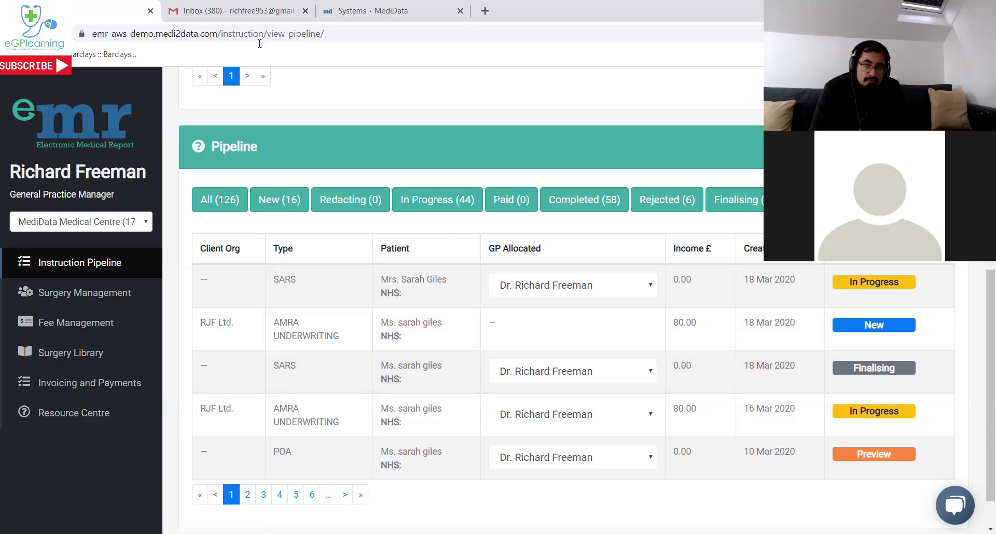
pyautogui.press('F5')
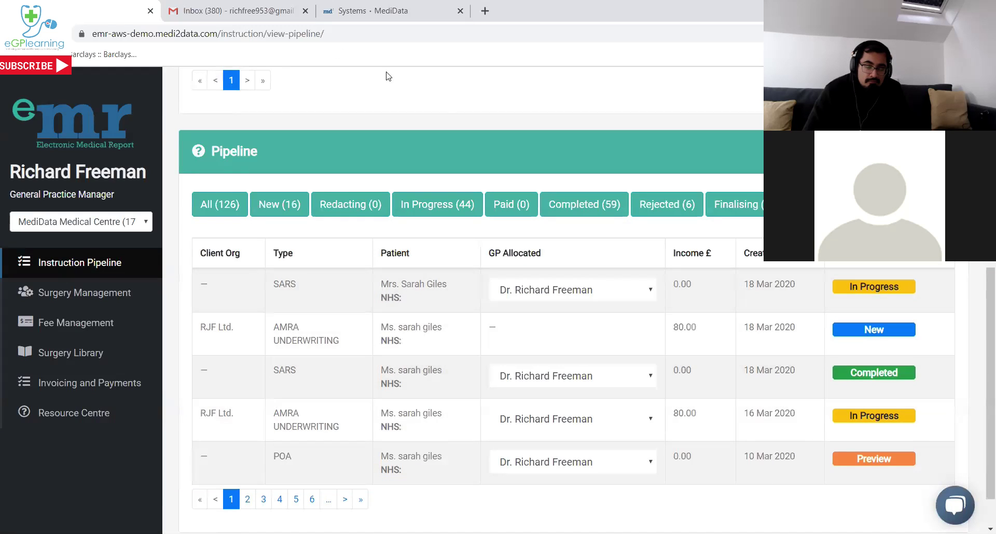
pyautogui.click(257, 7)
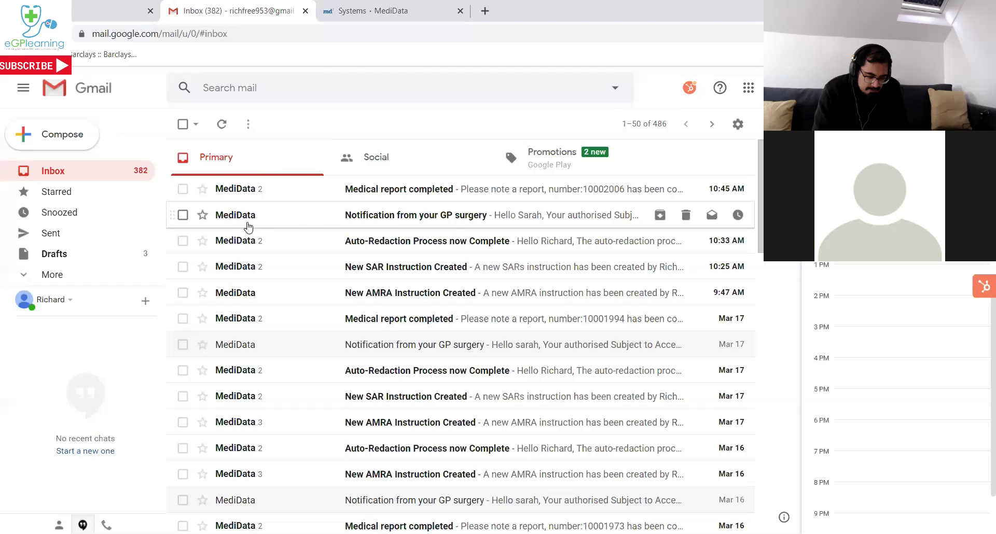
# Open the 'Notification from your GP surgery' email and follow its secure MediData Exchange link.
pyautogui.click(394, 217)
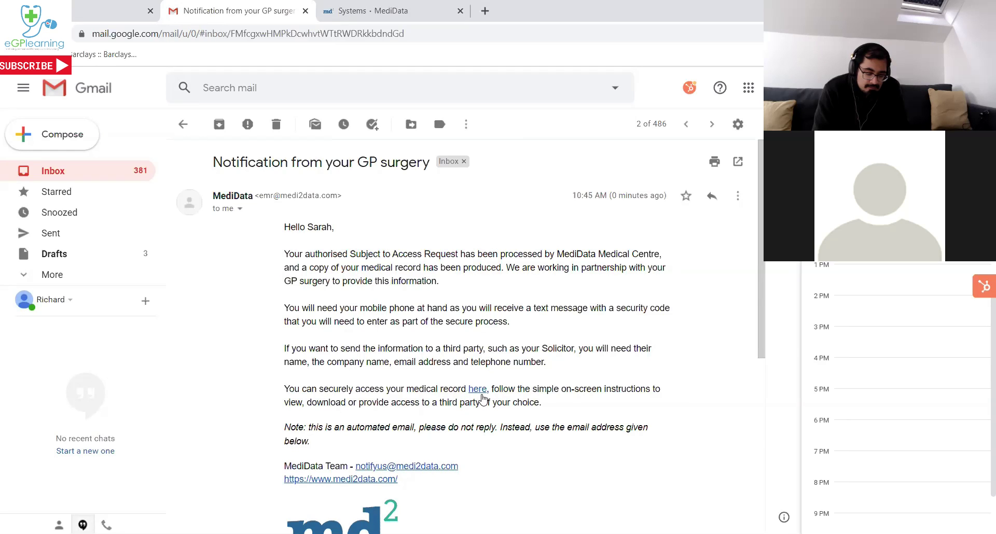
pyautogui.click(477, 393)
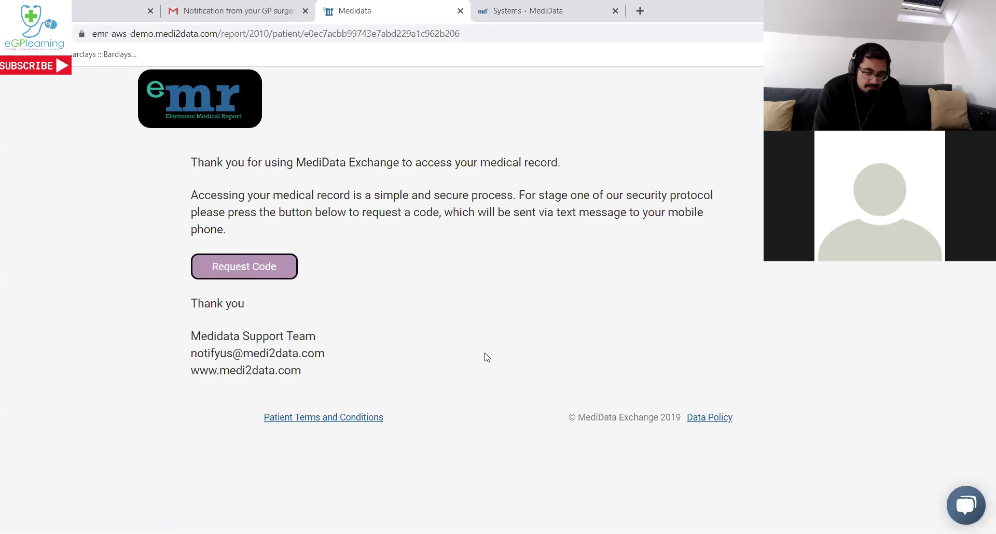
# Request a security code by text message and enter the received SMS code.
pyautogui.click(256, 273)
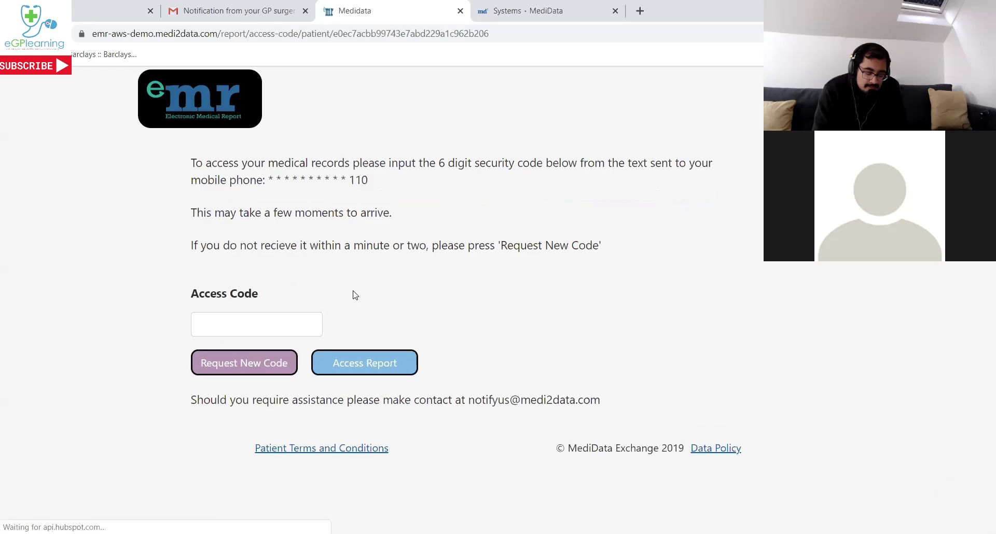
pyautogui.click(309, 318)
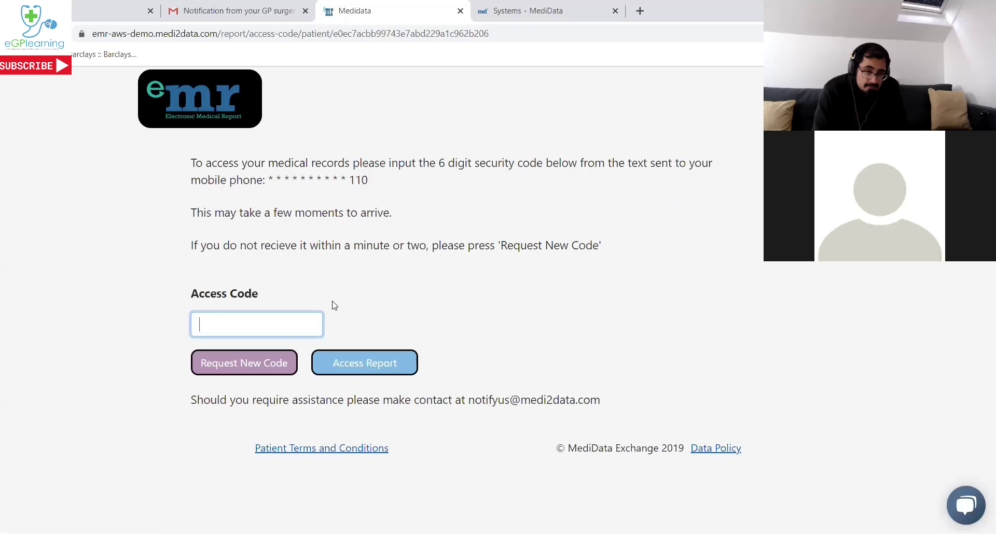
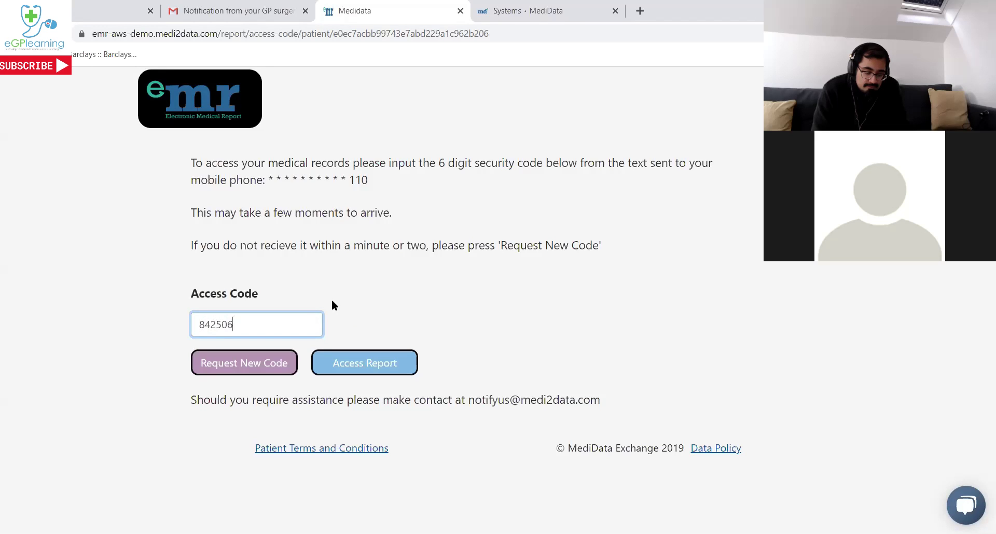
pyautogui.click(355, 362)
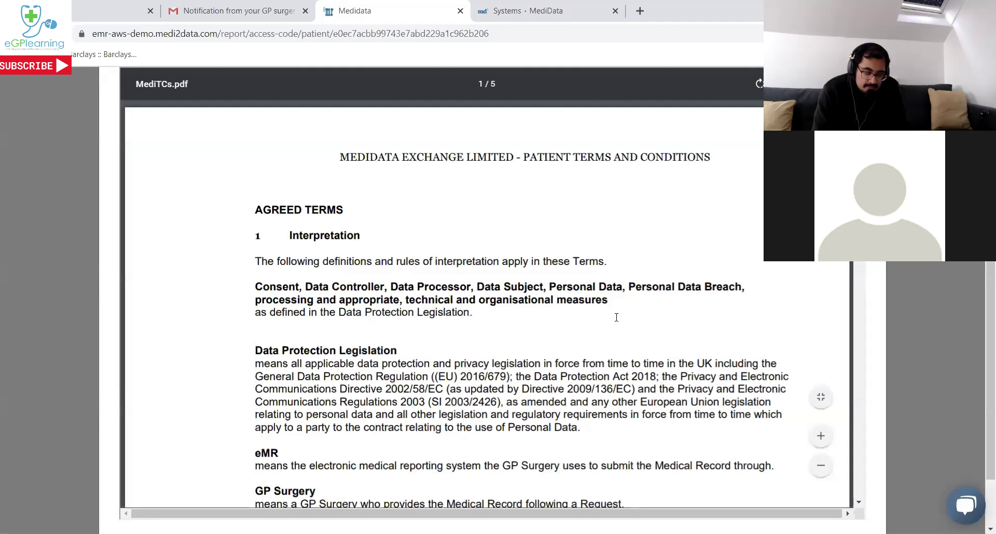
# Read through and accept the patient terms and conditions.
pyautogui.scroll(-2, 630, 316)
pyautogui.scroll(-7, 753, 349)
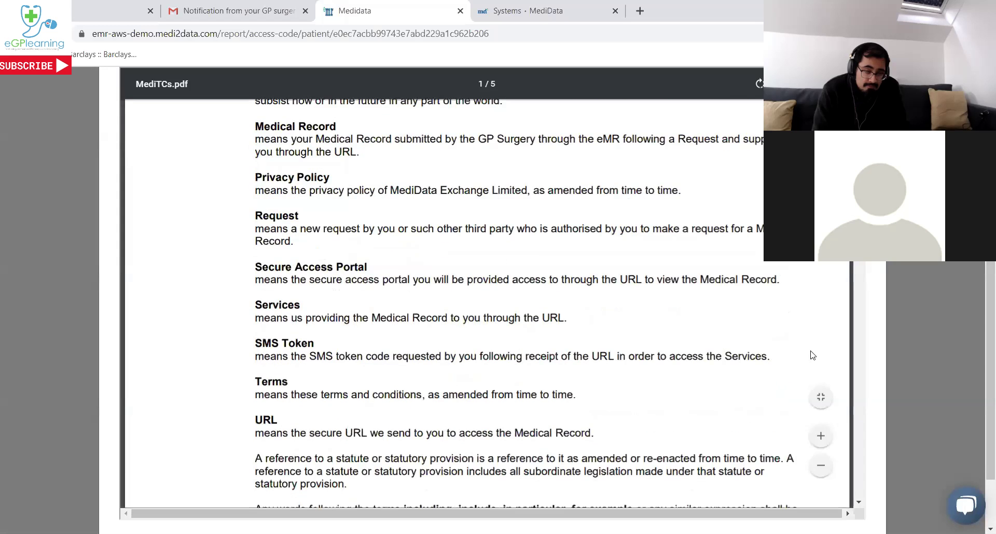
pyautogui.scroll(-1, 915, 335)
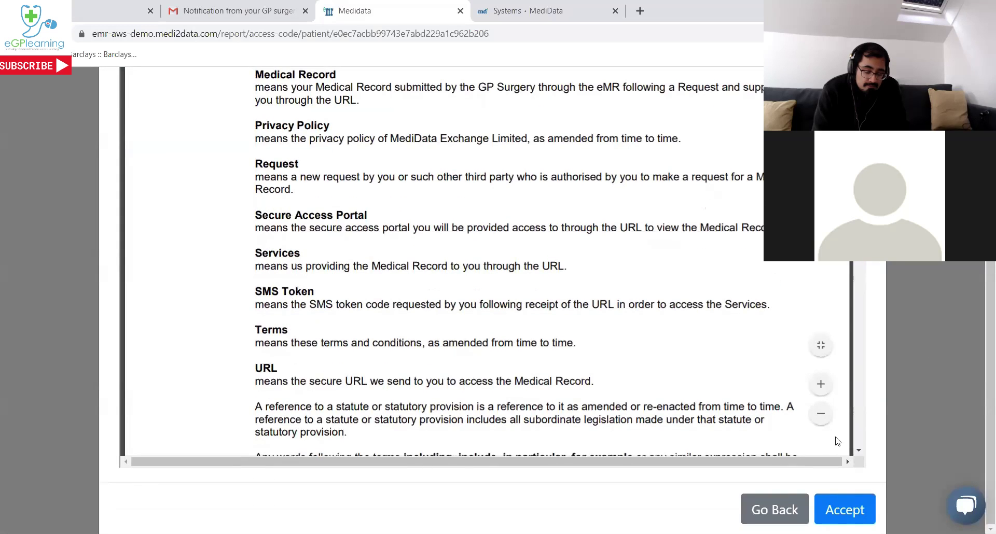
pyautogui.click(856, 511)
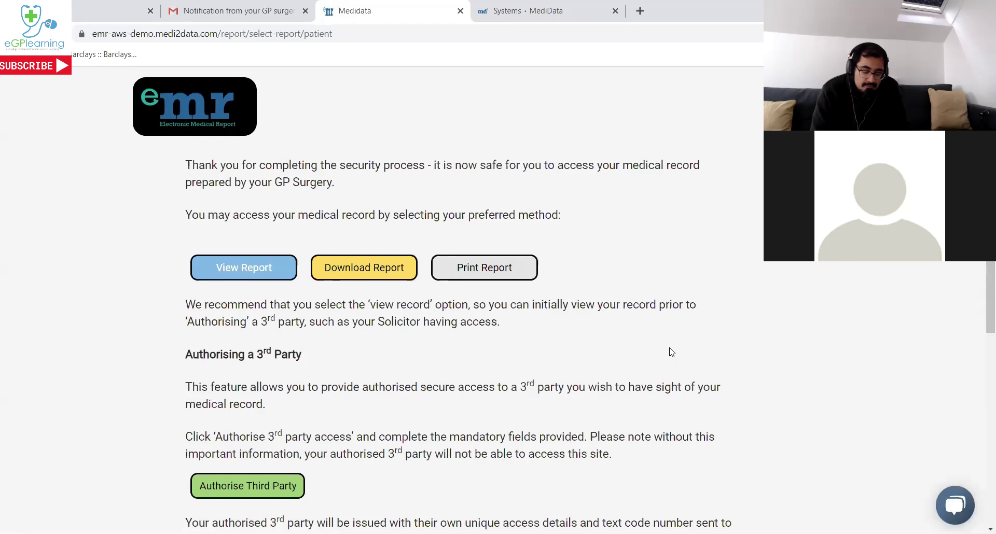
# Preview the released medical record, then close it and return to the portal page.
pyautogui.click(268, 269)
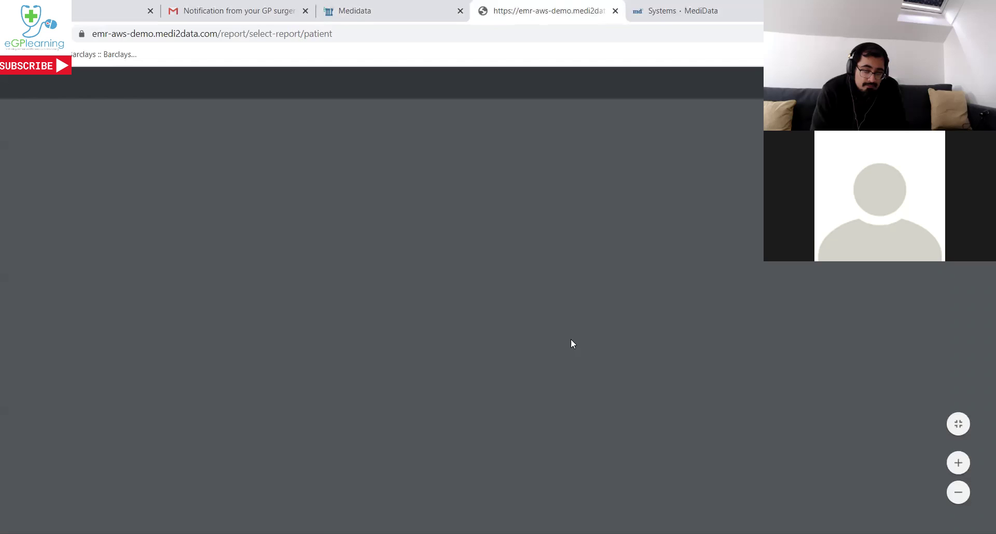
pyautogui.scroll(-12, 569, 326)
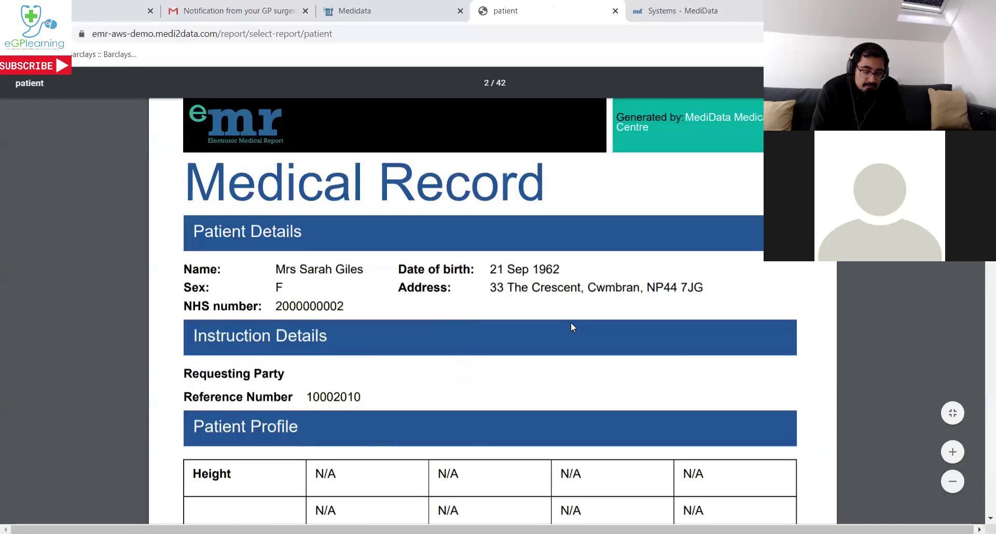
pyautogui.scroll(-10, 571, 322)
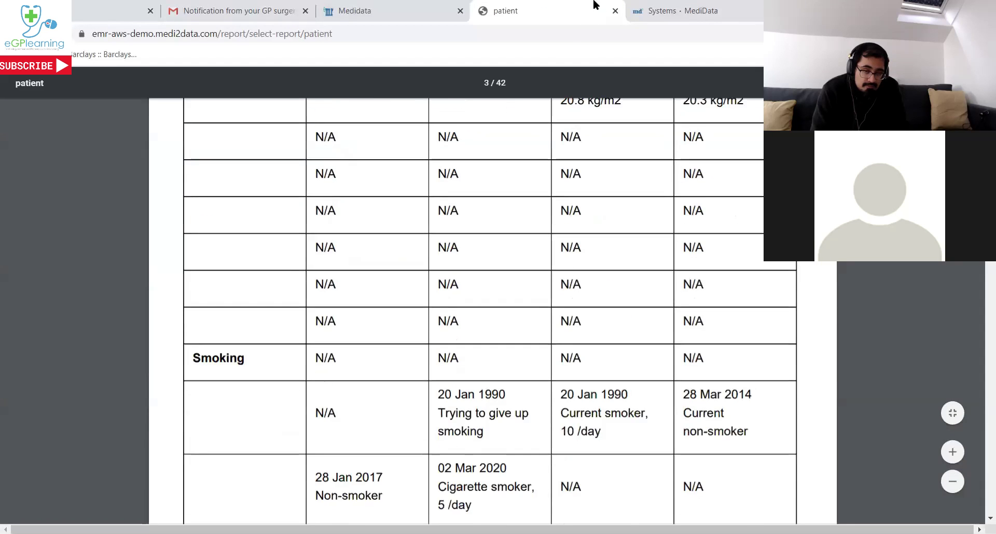
pyautogui.click(615, 11)
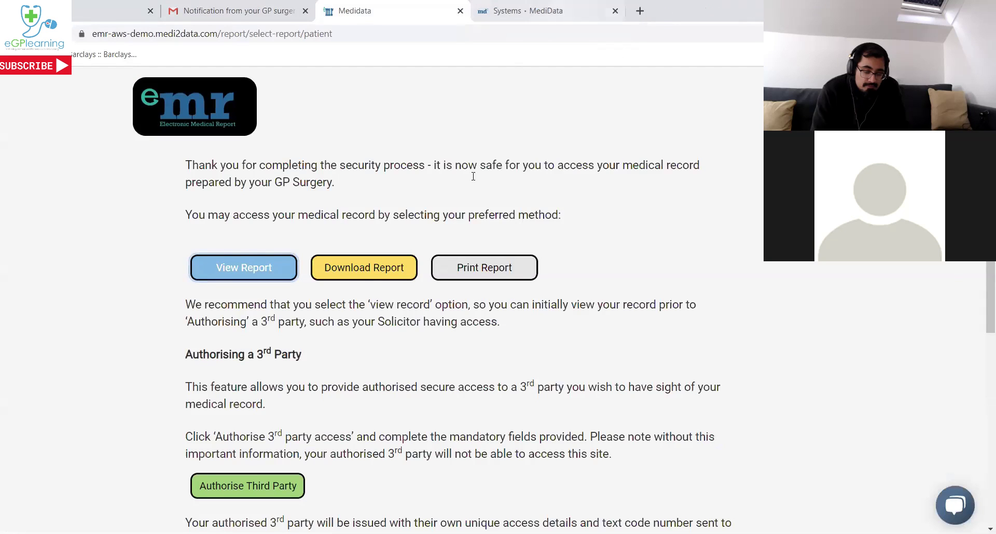
pyautogui.scroll(-1, 591, 248)
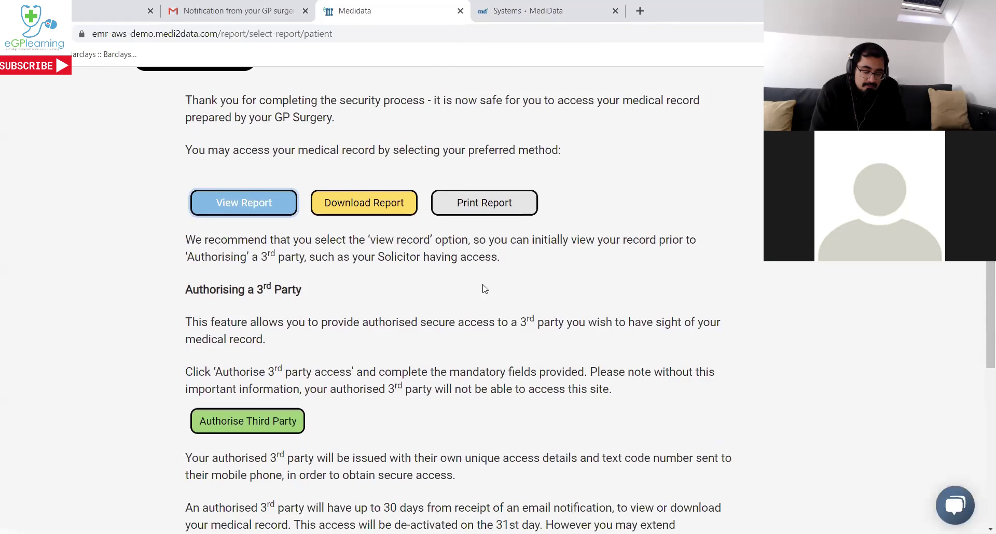
pyautogui.scroll(-2, 434, 296)
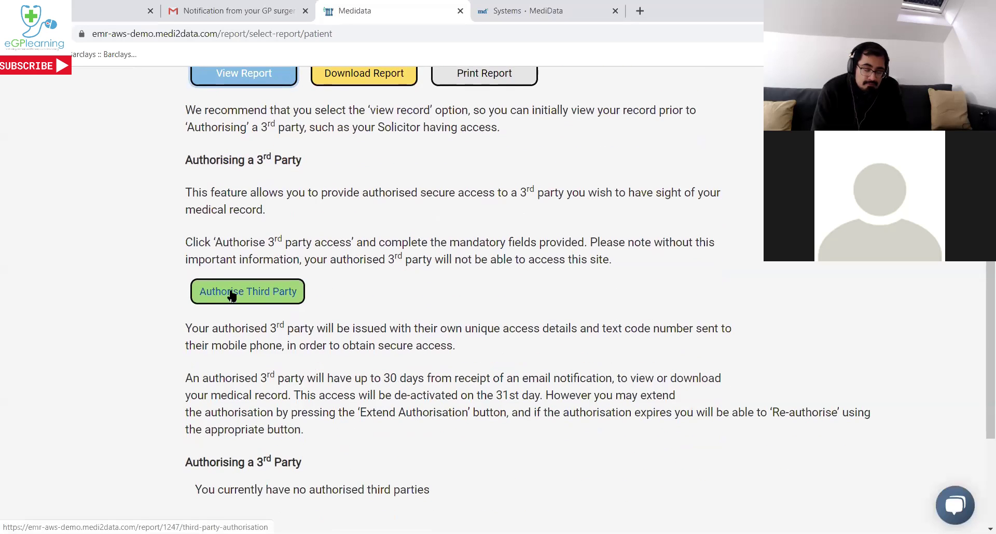
pyautogui.click(232, 295)
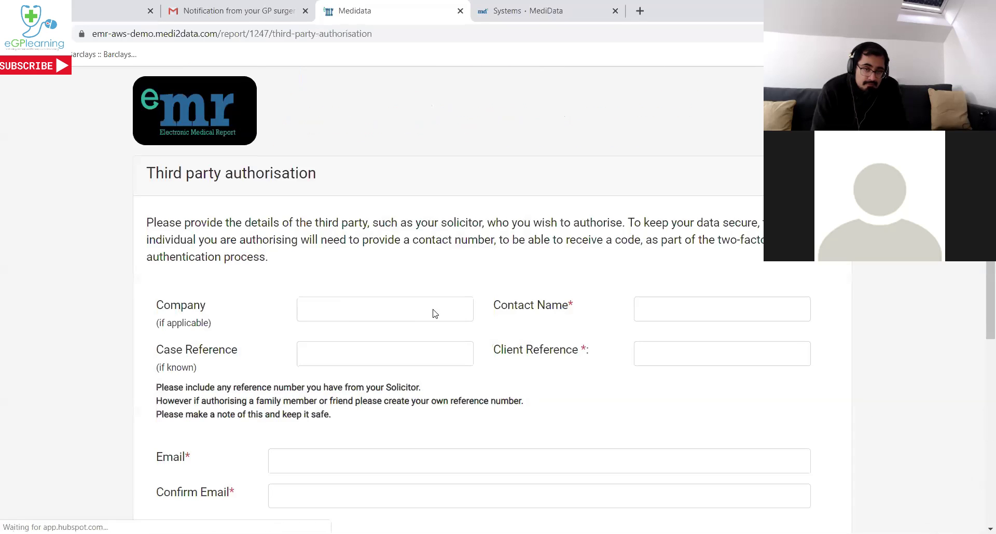
pyautogui.scroll(-1, 438, 306)
pyautogui.scroll(1, 438, 305)
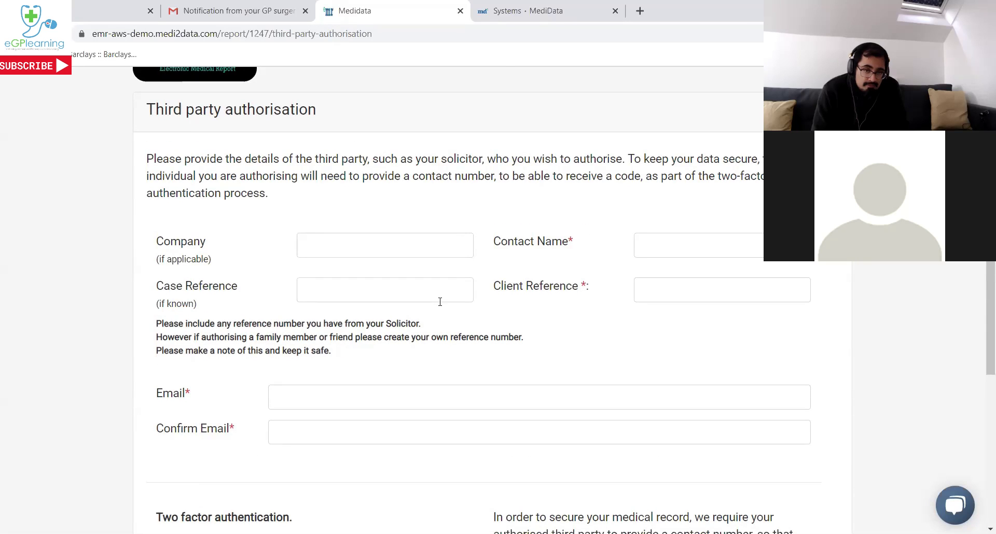
pyautogui.scroll(-1, 440, 302)
pyautogui.scroll(-2, 439, 302)
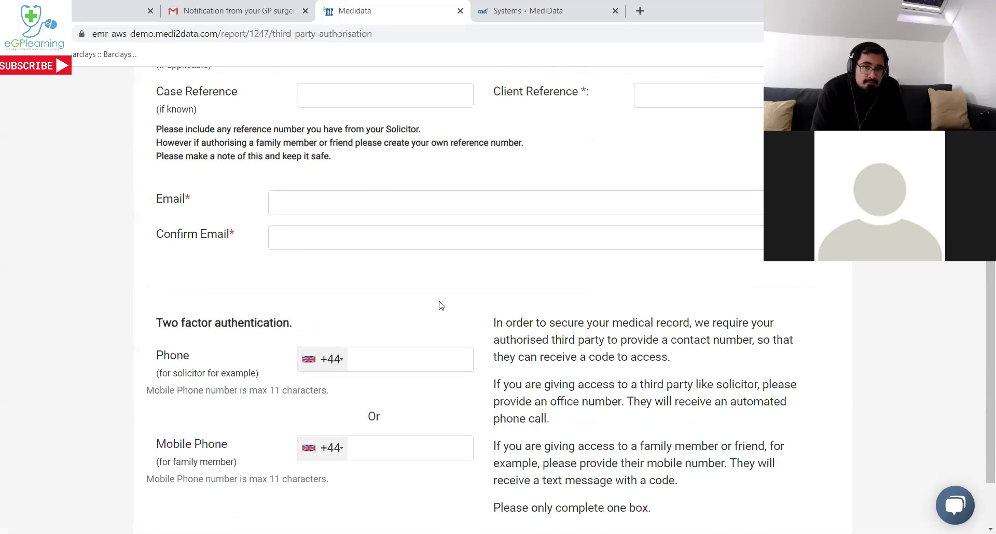
pyautogui.scroll(-1, 440, 305)
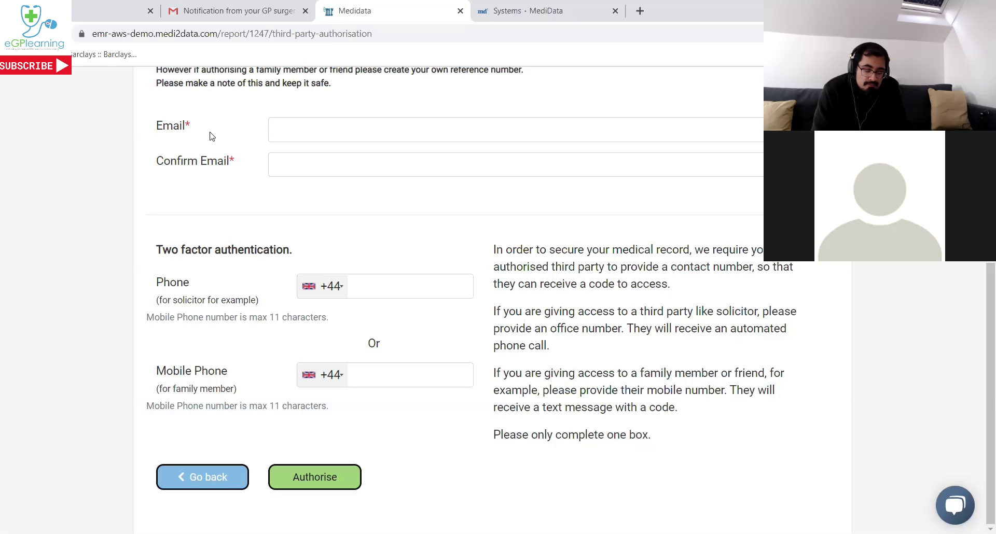
pyautogui.click(13, 34)
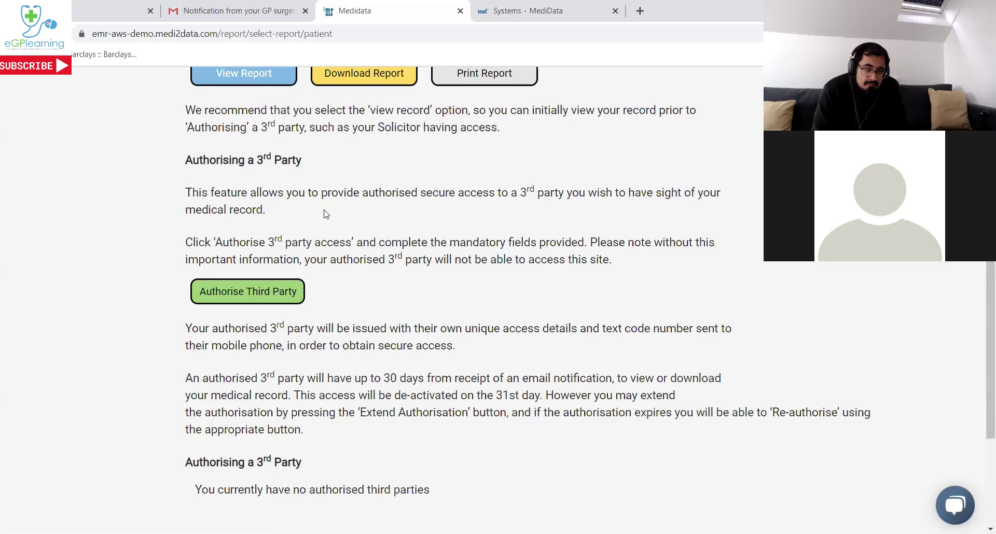
# Go back to the Systems – MediData tab and view the top of the Instruction Pipeline.
pyautogui.click(85, 6)
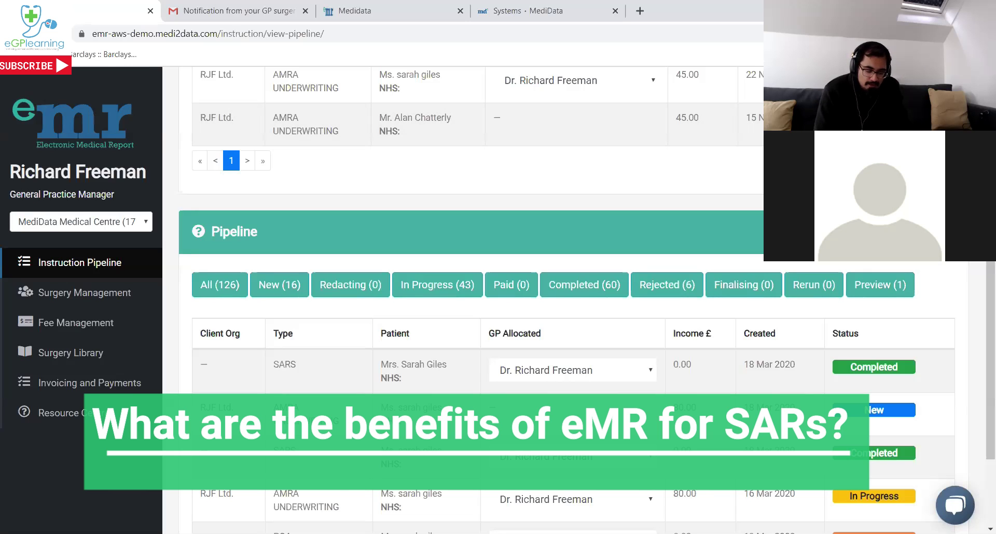
pyautogui.scroll(4, 397, 135)
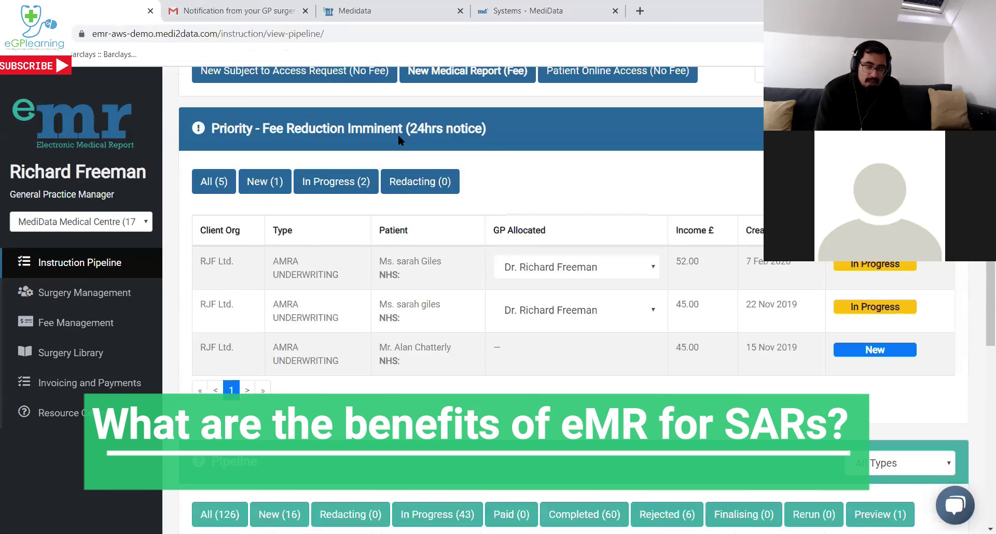
pyautogui.scroll(1, 397, 135)
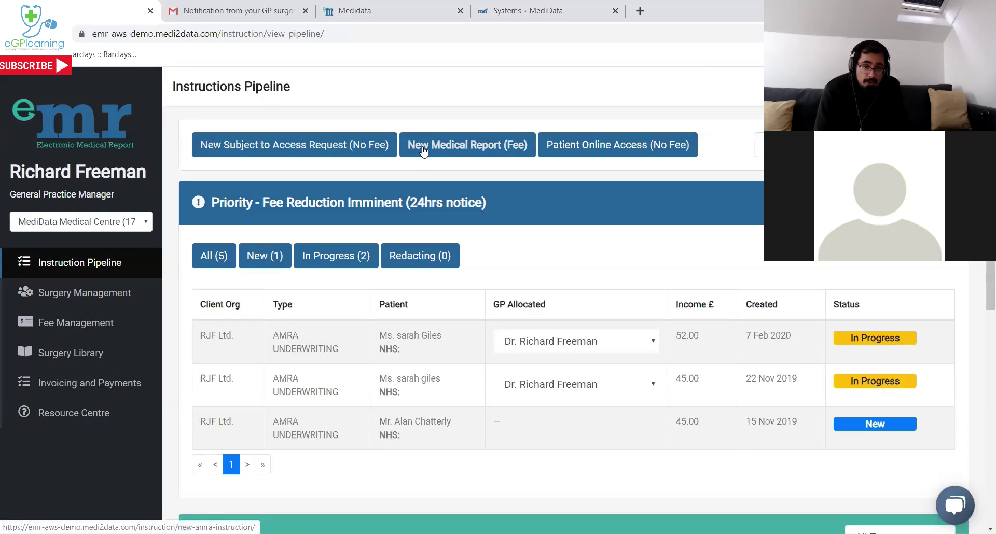
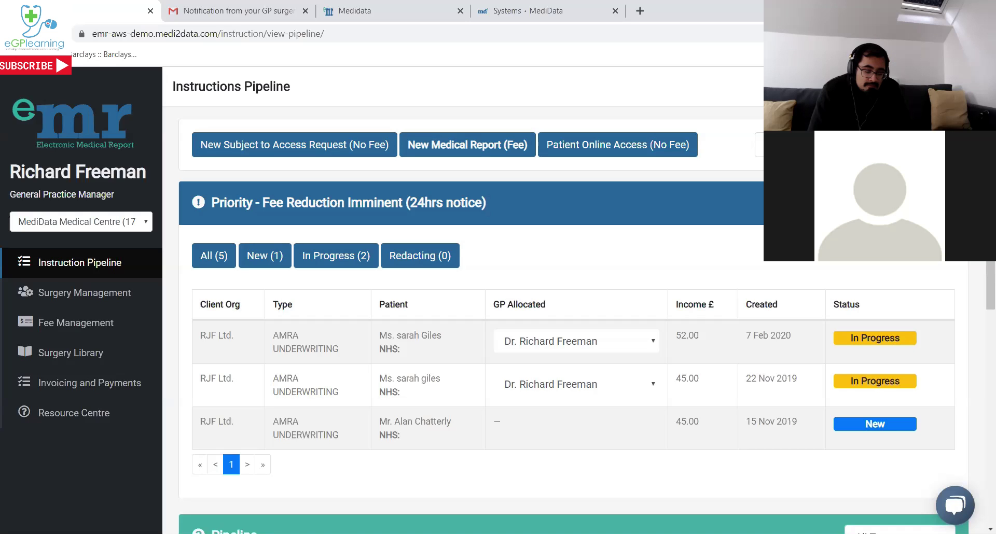
# Open the New 18 Mar 2020 AMRA Underwriting instruction from the pipeline table.
pyautogui.scroll(-5, 787, 455)
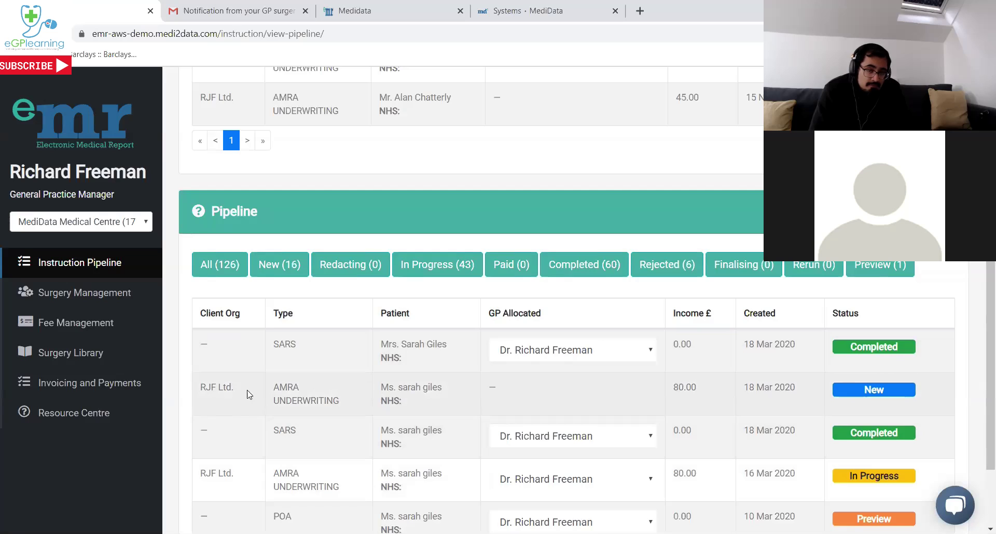
pyautogui.click(869, 395)
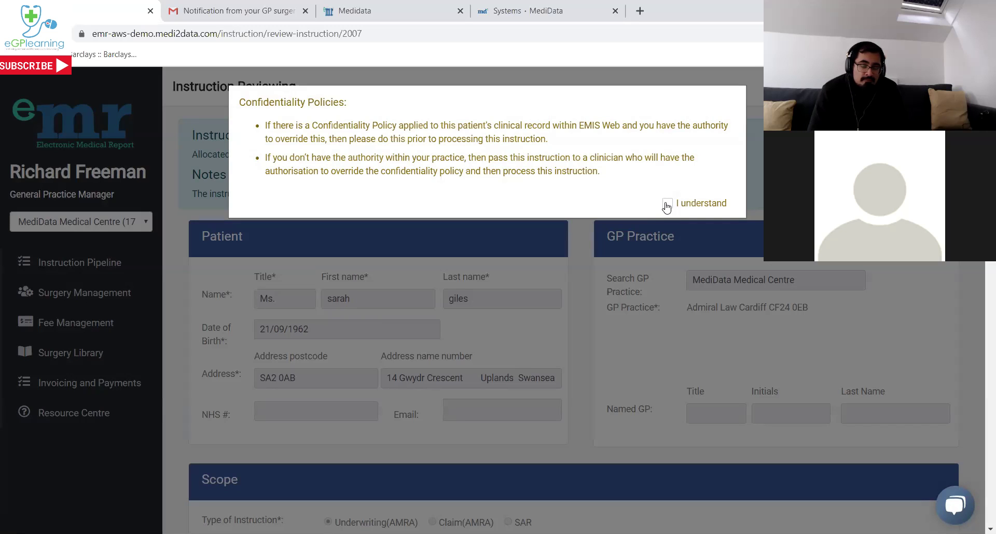
# Acknowledge the confidentiality policy and read through the Patient, Scope, conditions and References sections.
pyautogui.click(667, 205)
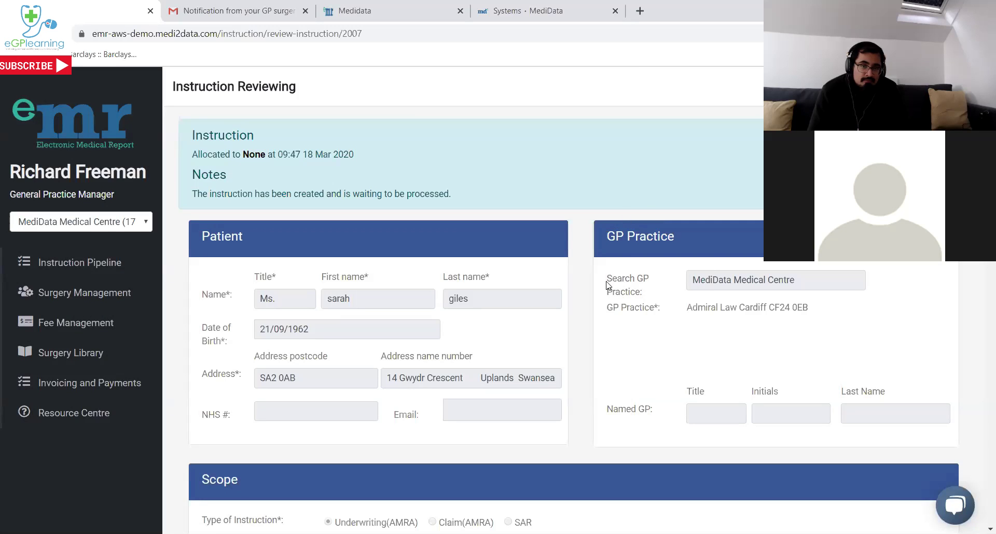
pyautogui.scroll(-1, 608, 288)
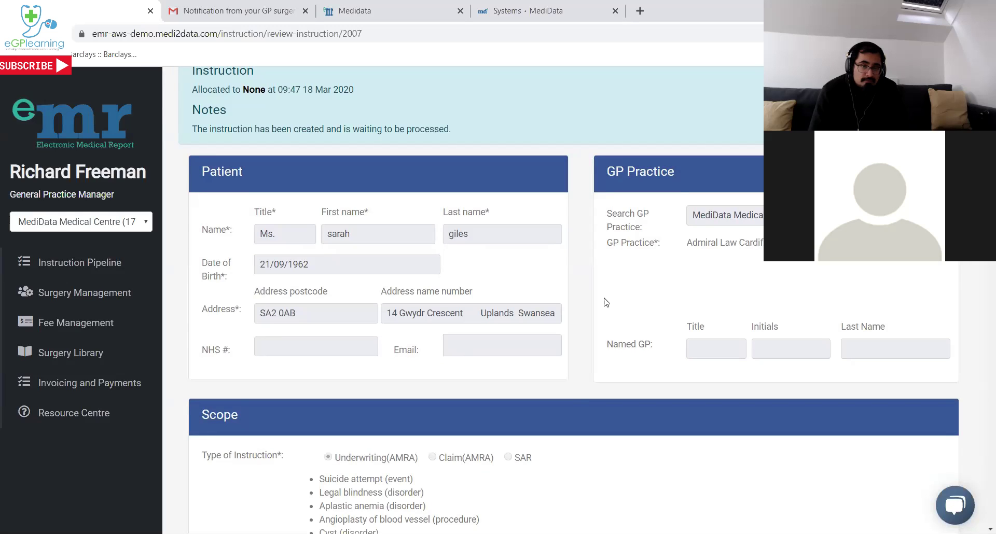
pyautogui.scroll(-5, 606, 302)
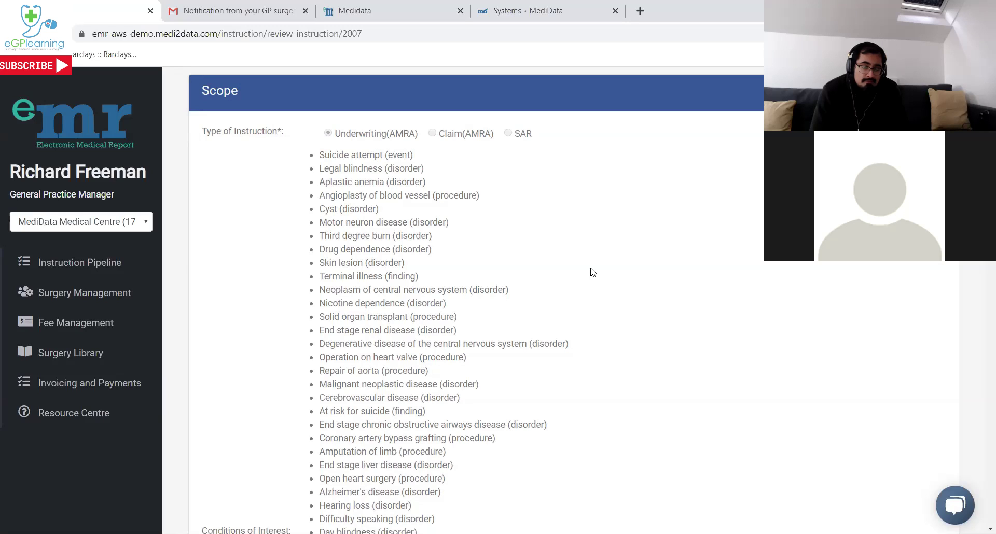
pyautogui.scroll(-3, 591, 267)
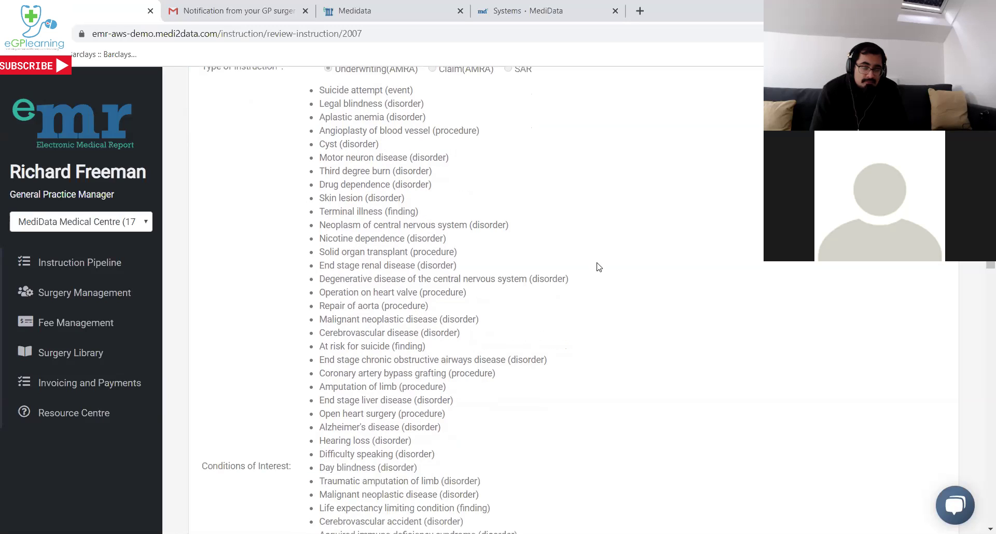
pyautogui.scroll(-5, 596, 261)
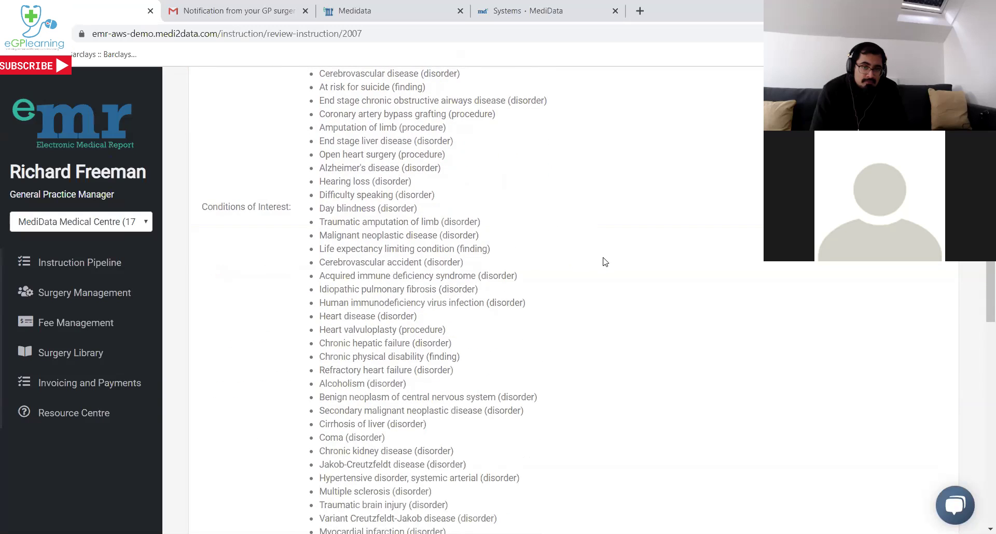
pyautogui.scroll(-5, 607, 262)
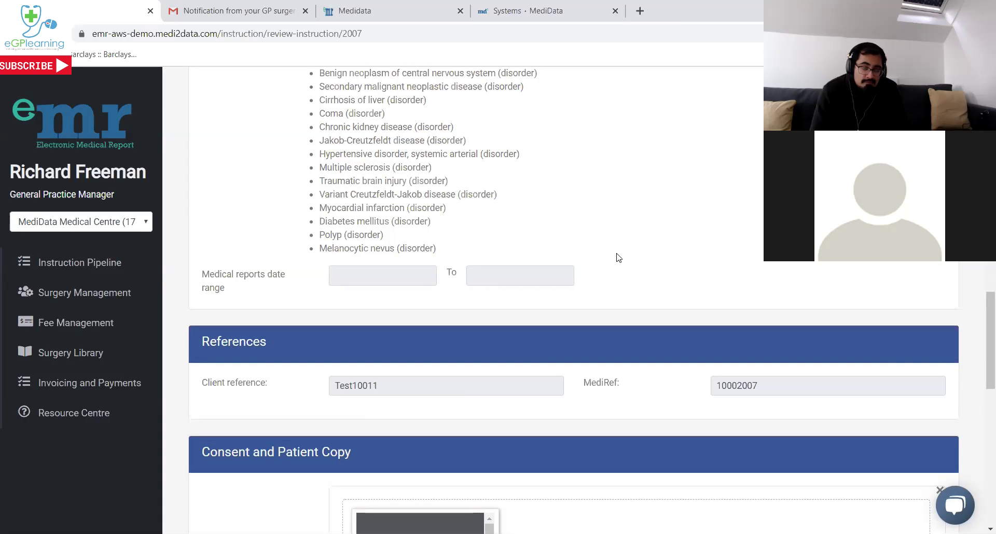
pyautogui.scroll(-3, 657, 251)
pyautogui.scroll(-2, 658, 251)
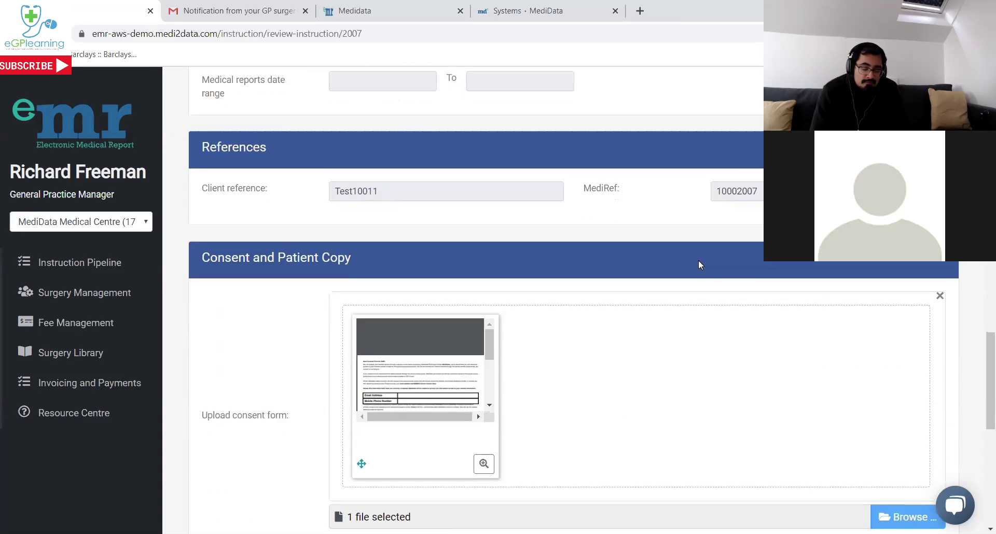
# Look past the consent form and Addition Question sections, then confirm the patient.
pyautogui.scroll(-2, 696, 282)
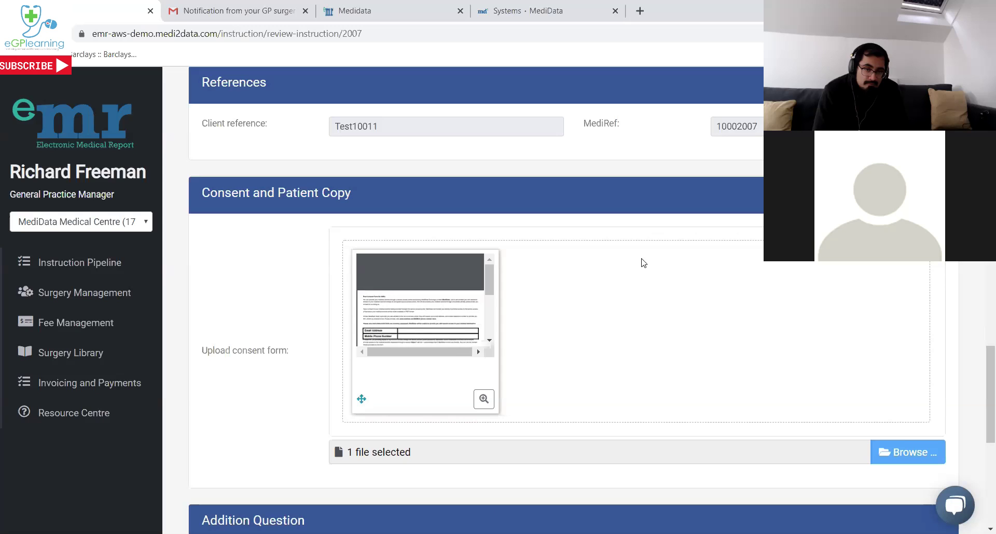
pyautogui.scroll(-6, 643, 263)
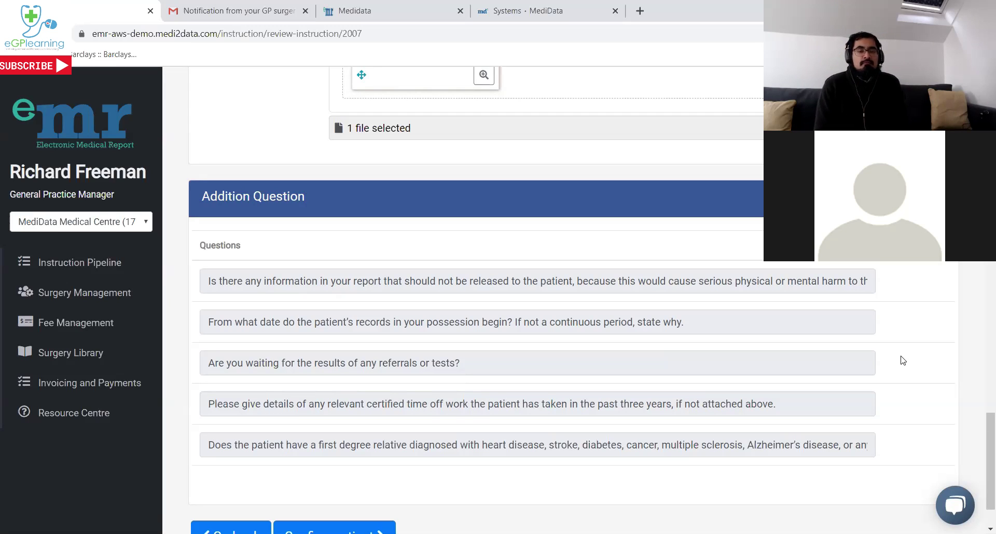
pyautogui.scroll(-2, 903, 361)
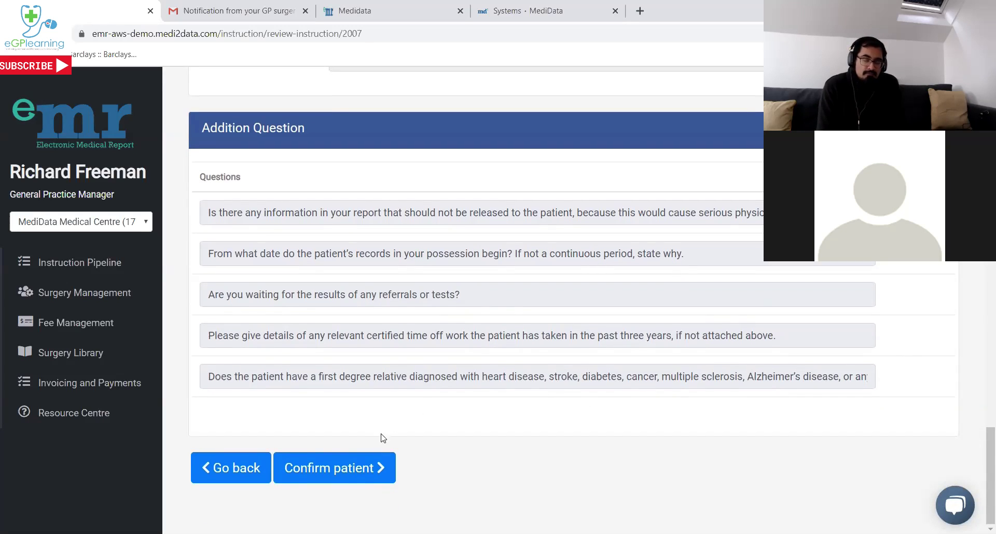
pyautogui.click(360, 469)
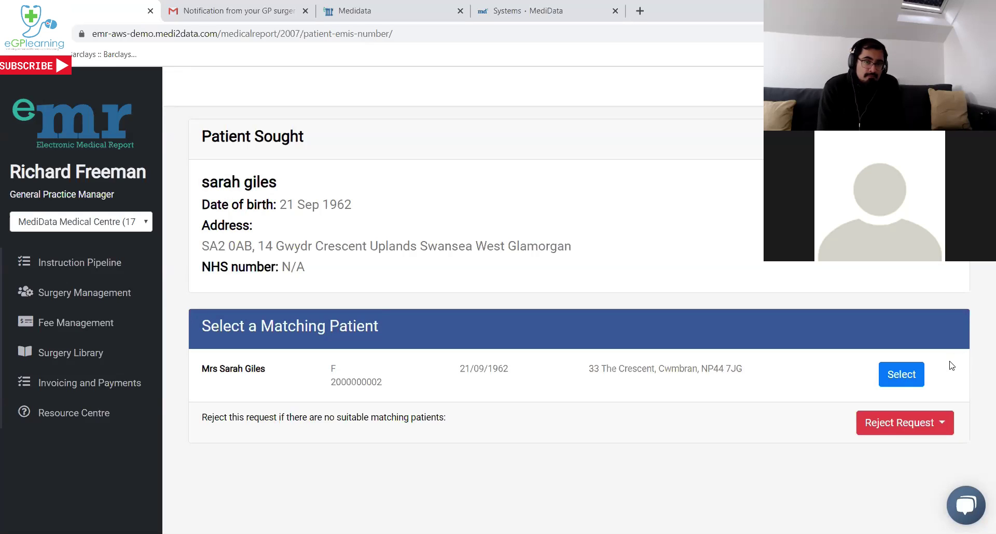
# Select the practice record matching the patient sought.
pyautogui.click(896, 375)
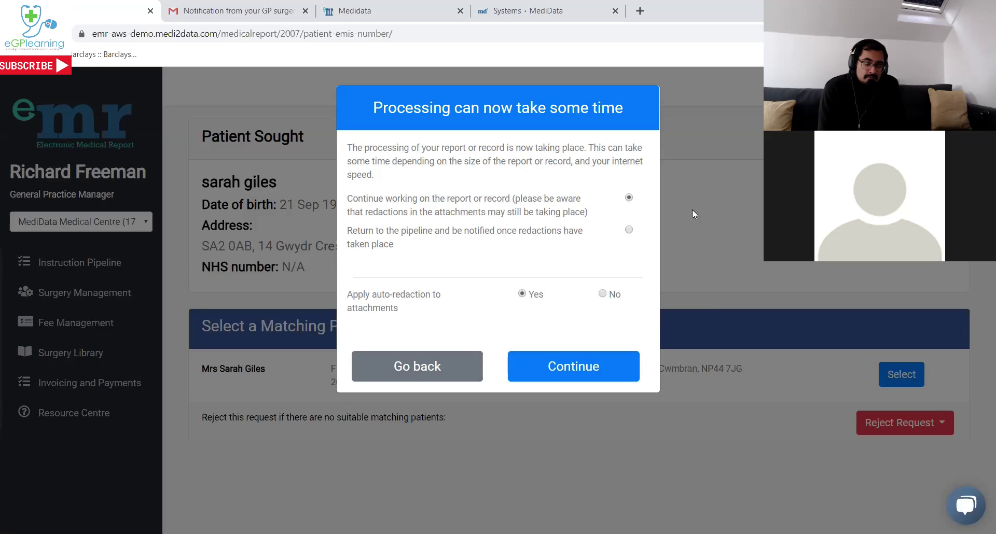
# Continue processing with auto-redaction on and let the provisional report generate.
pyautogui.click(596, 367)
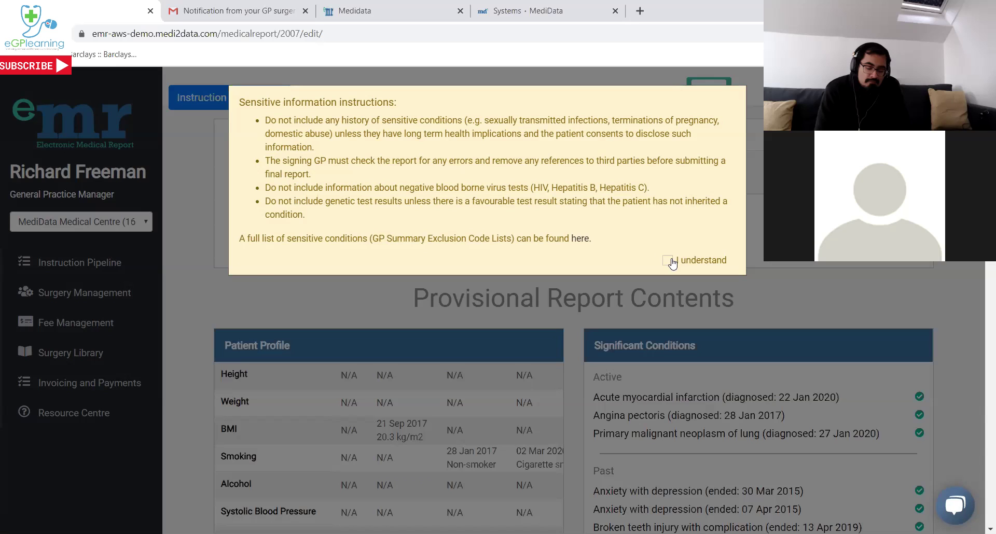
pyautogui.click(669, 261)
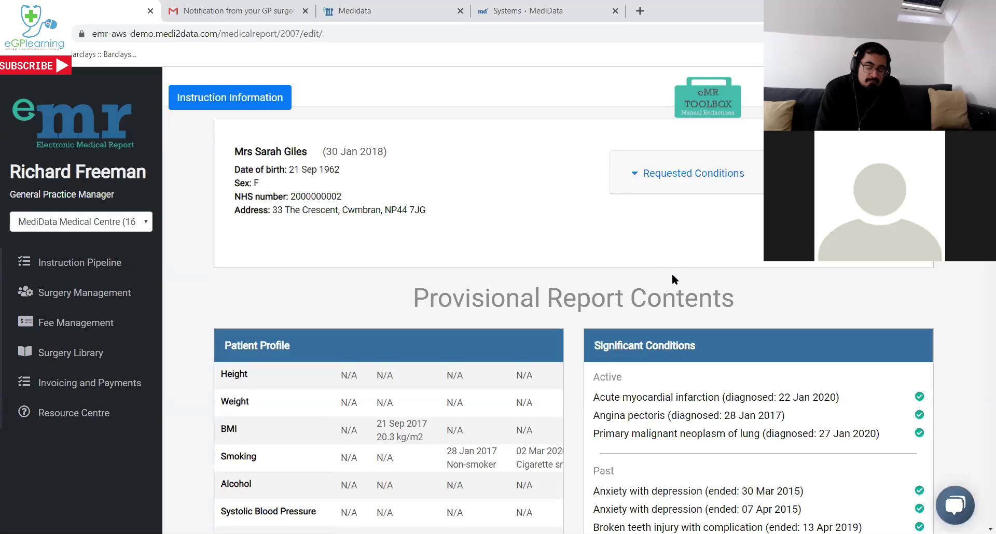
pyautogui.scroll(-5, 679, 264)
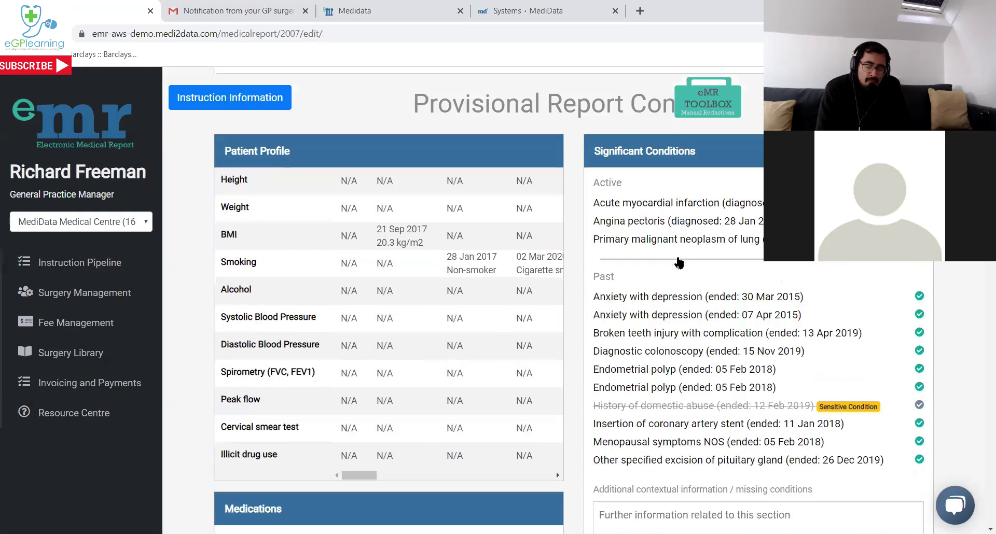
pyautogui.scroll(-13, 651, 273)
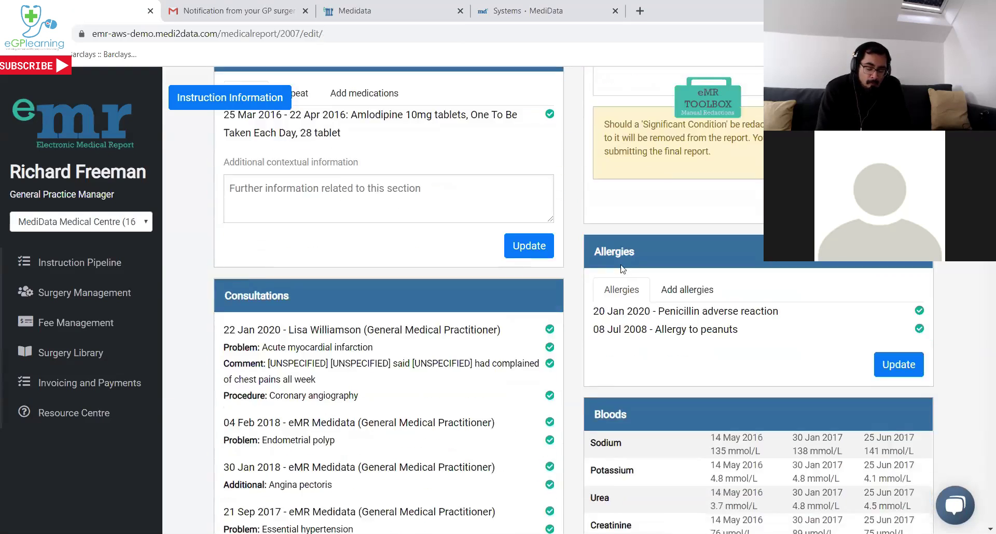
pyautogui.scroll(-7, 628, 254)
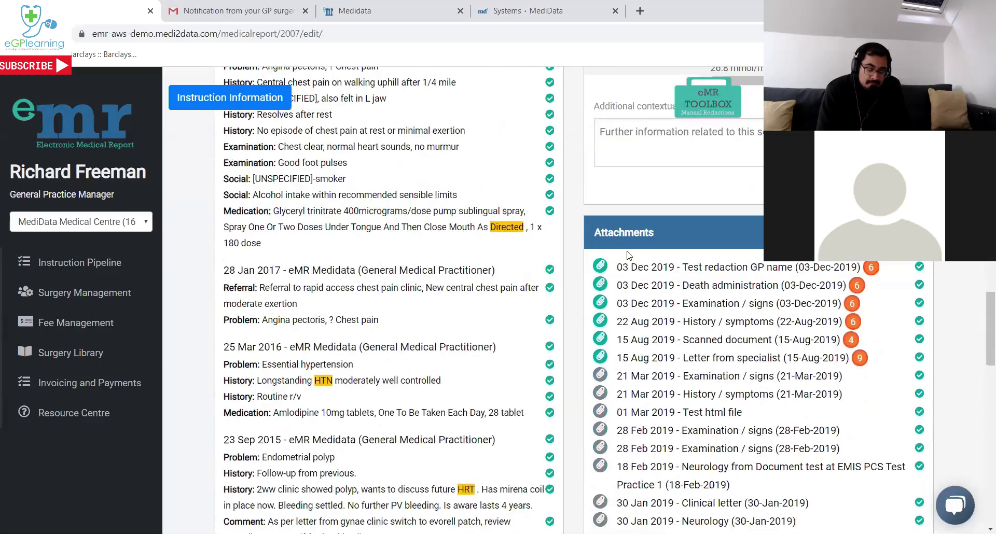
pyautogui.scroll(1, 642, 246)
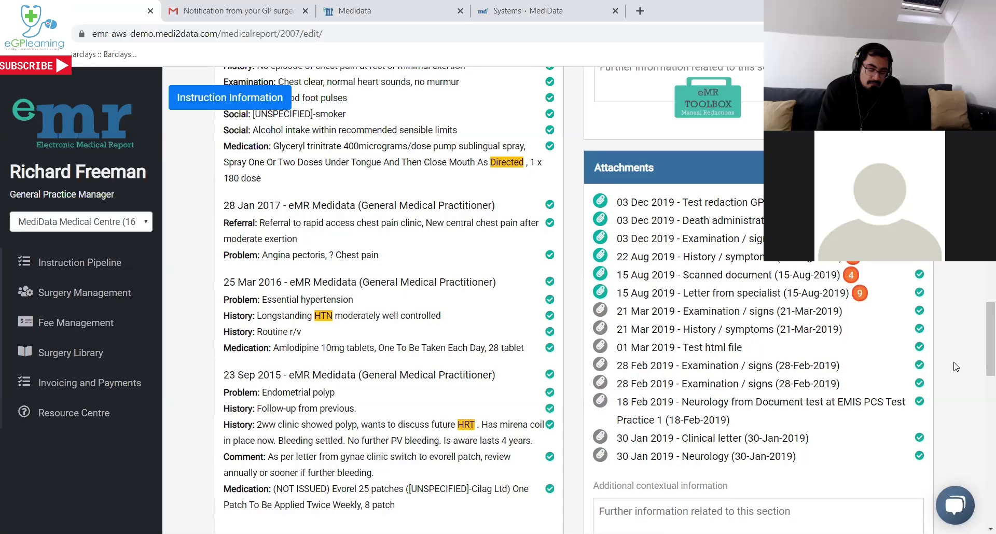
pyautogui.scroll(-1, 961, 317)
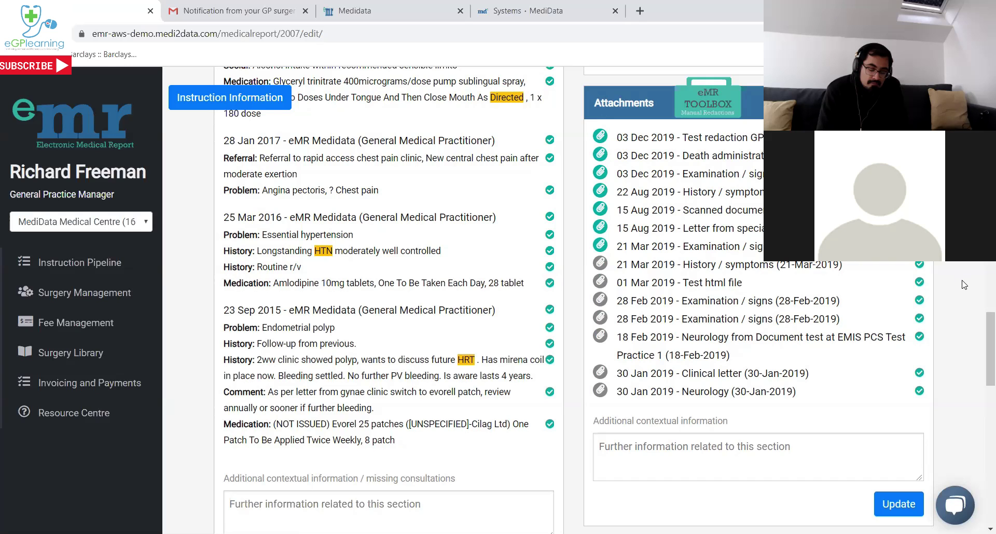
pyautogui.scroll(-1, 965, 284)
pyautogui.scroll(-7, 964, 284)
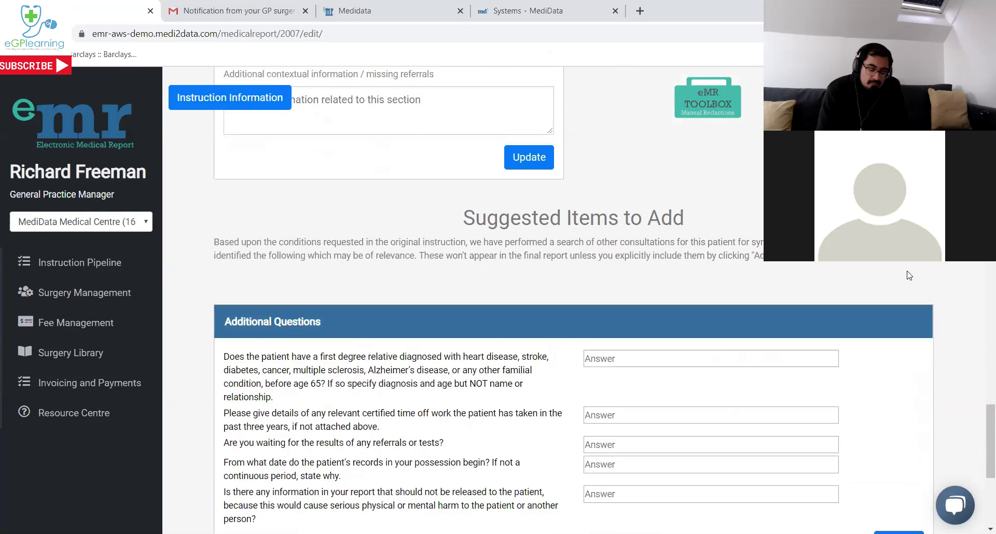
pyautogui.scroll(-3, 888, 261)
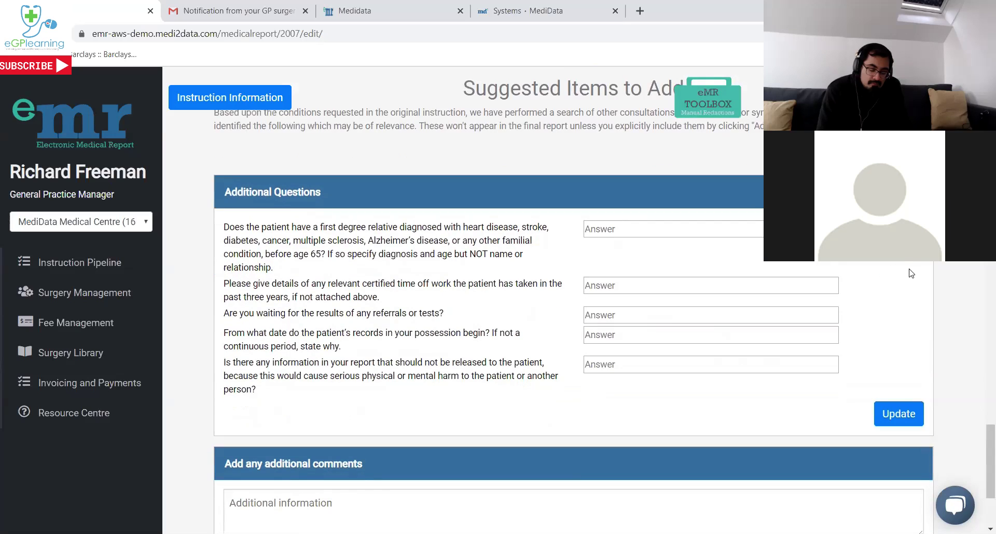
pyautogui.scroll(-2, 912, 273)
pyautogui.scroll(-1, 912, 274)
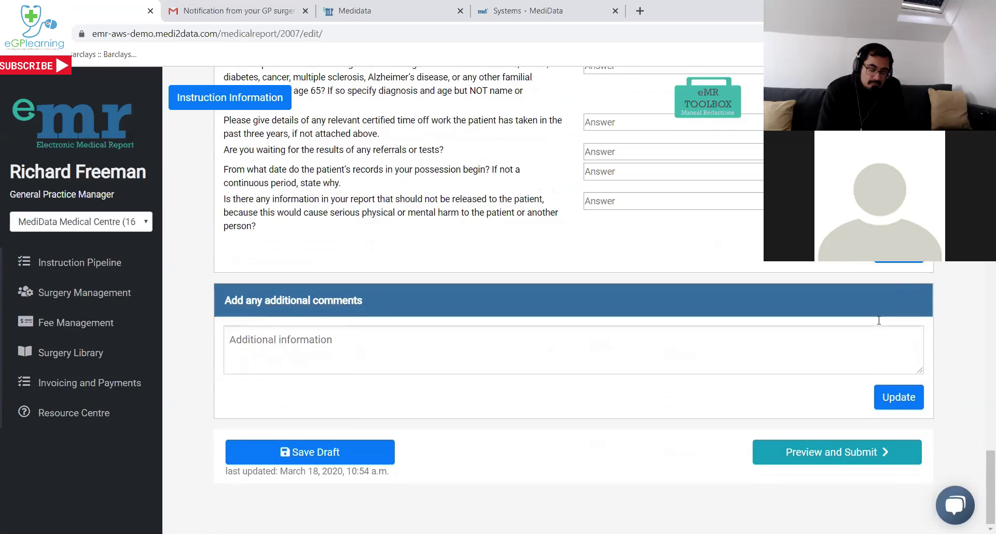
# Request the report preview and proceed despite incomplete attachment processing.
pyautogui.click(842, 453)
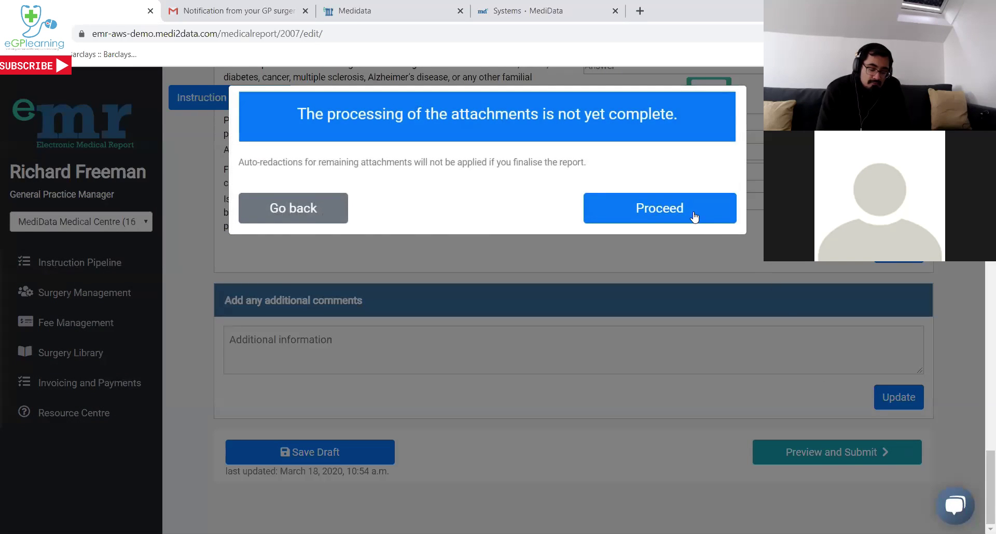
pyautogui.click(693, 215)
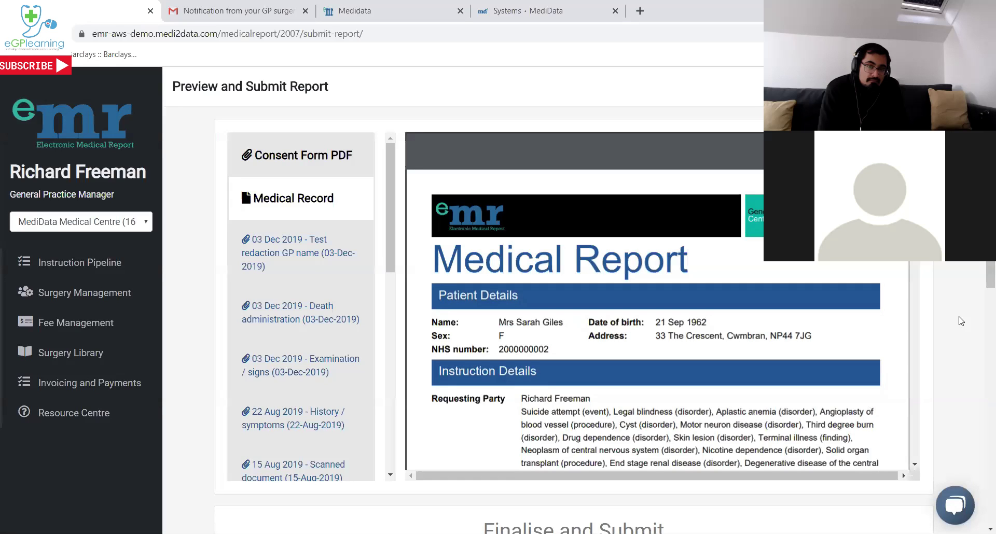
# Tick the Finalise and Submit box accepting MediData Exchange Ltd cannot be held responsible.
pyautogui.scroll(-4, 961, 322)
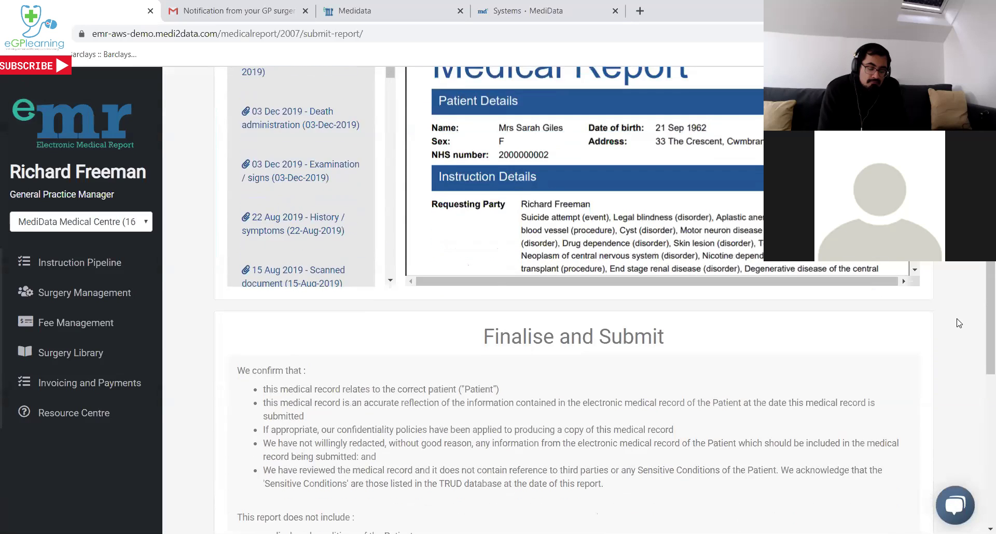
pyautogui.scroll(-3, 959, 323)
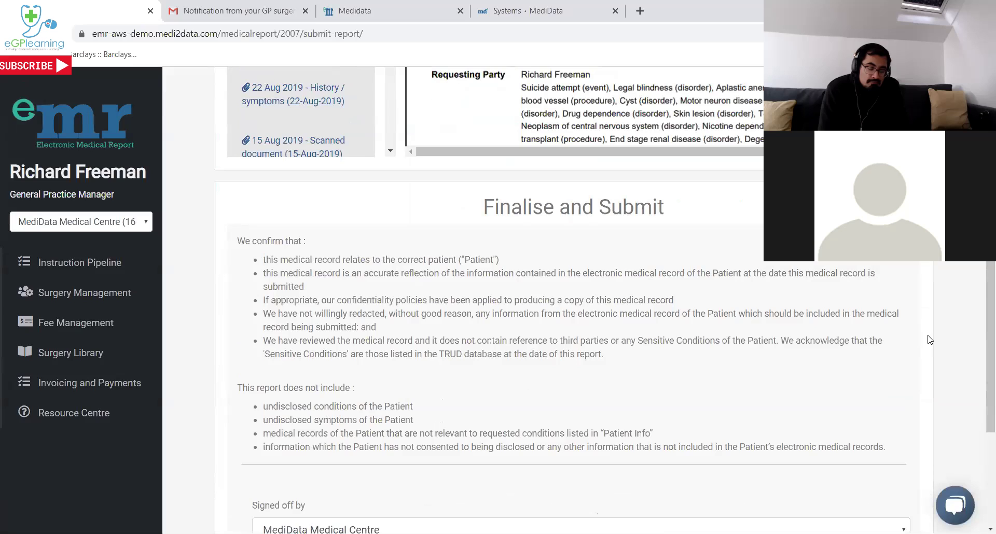
pyautogui.scroll(-4, 928, 340)
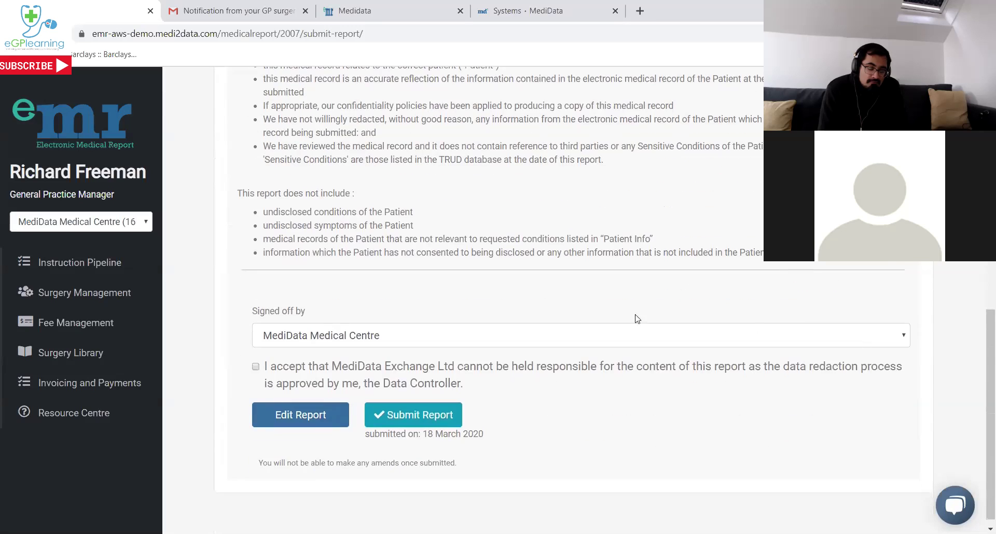
pyautogui.click(256, 367)
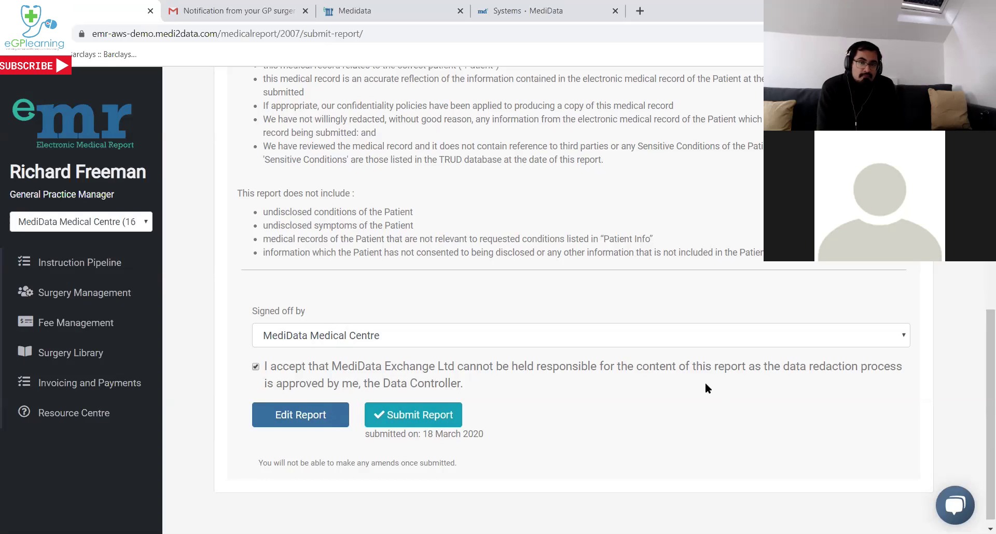
# Submit the report without amendments and check the instruction now shows Finalising.
pyautogui.click(413, 418)
pyautogui.click(428, 220)
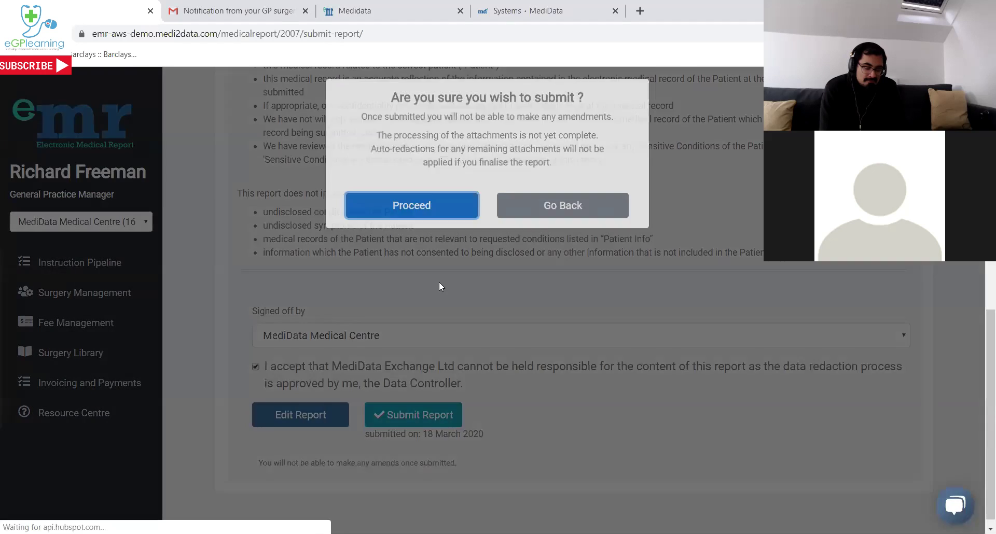
pyautogui.scroll(-10, 474, 307)
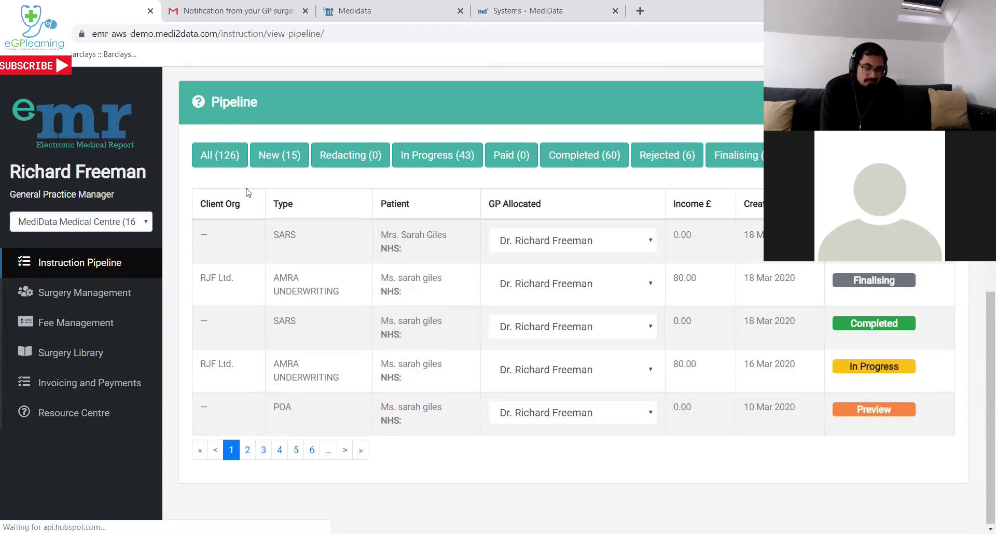
pyautogui.scroll(1, 426, 264)
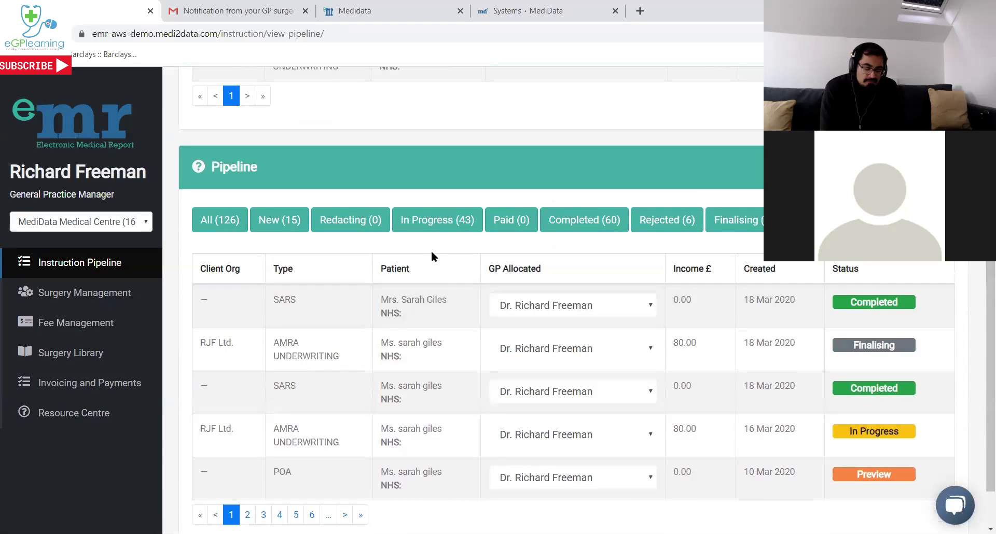
pyautogui.scroll(7, 432, 251)
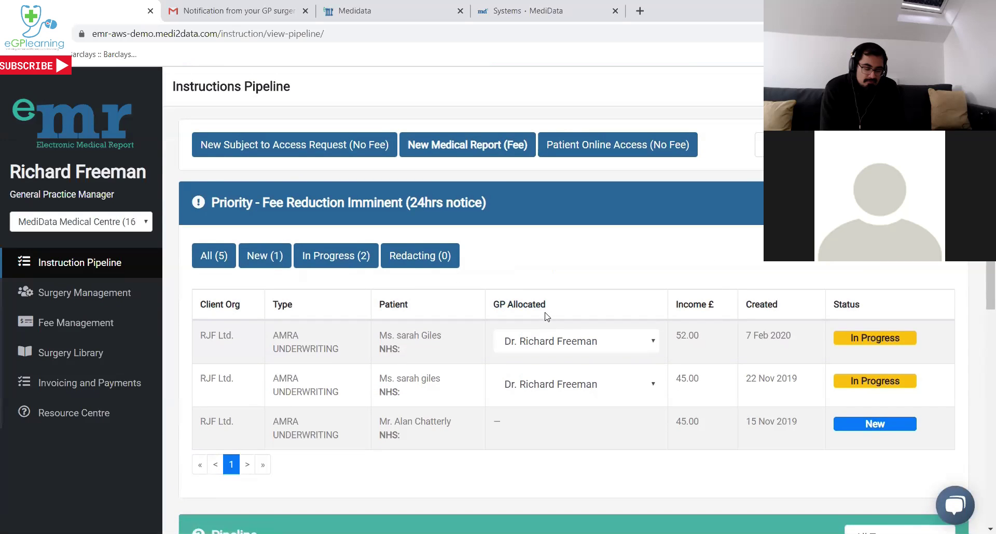
# Review Fee Management's bank sort code and fee income rates of £80, £72, £61 and £52.
pyautogui.click(63, 337)
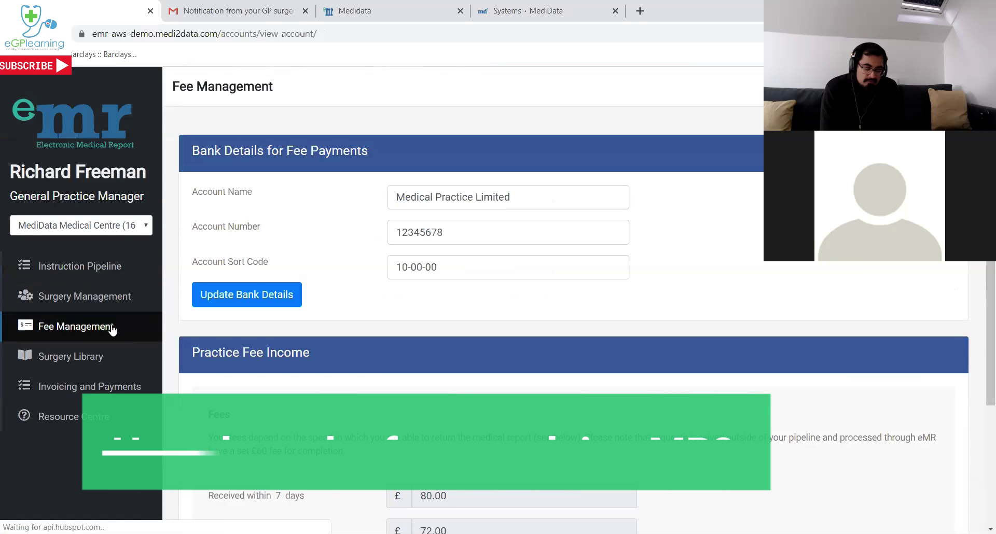
pyautogui.scroll(-3, 350, 276)
pyautogui.scroll(2, 352, 274)
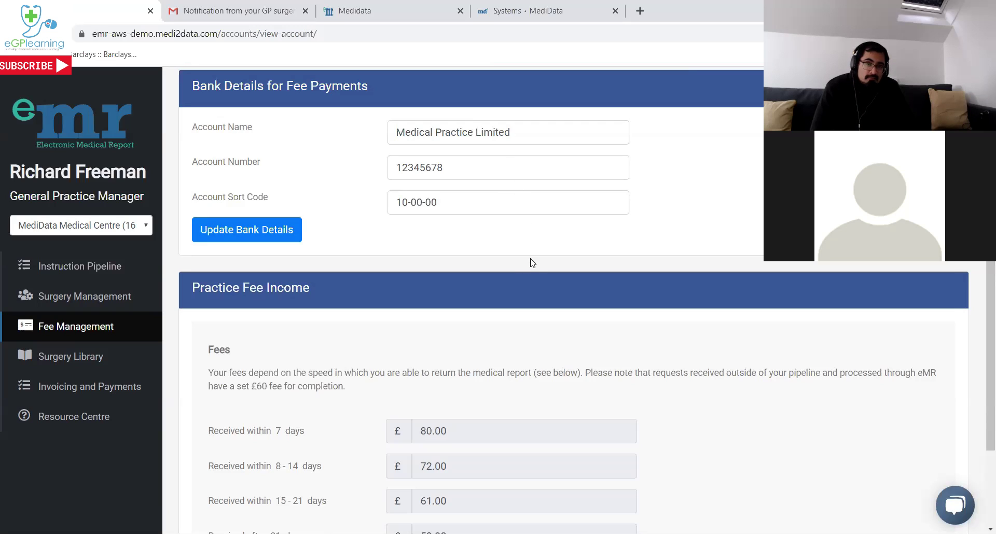
pyautogui.scroll(-1, 525, 265)
pyautogui.scroll(-1, 525, 265)
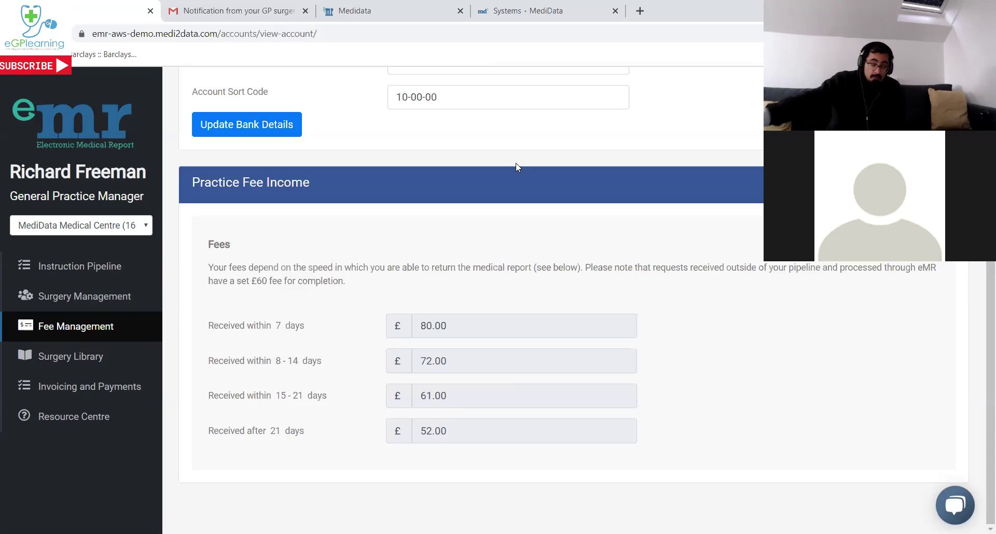
# Return to the Instructions Pipeline and open another MediData page in a background tab.
pyautogui.click(75, 275)
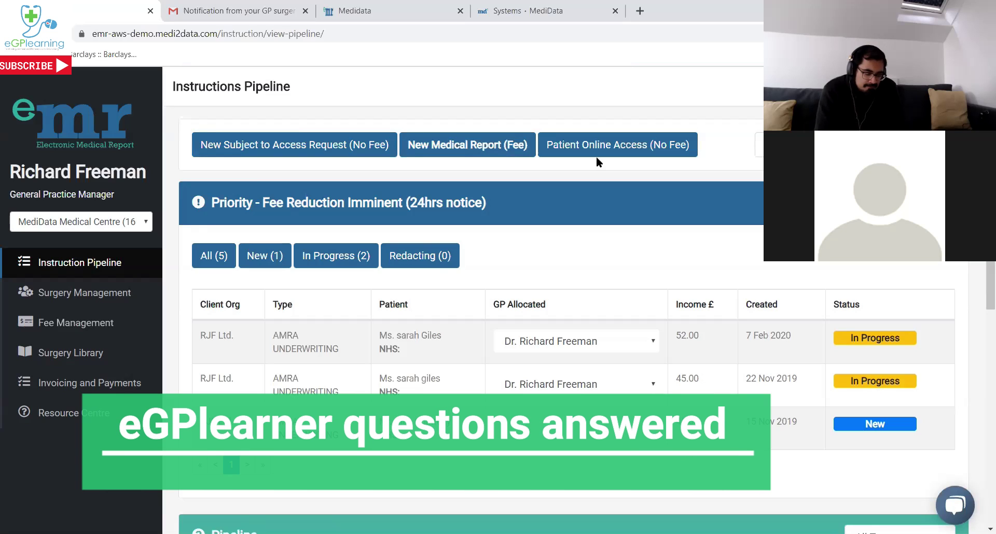
pyautogui.middleClick(596, 156)
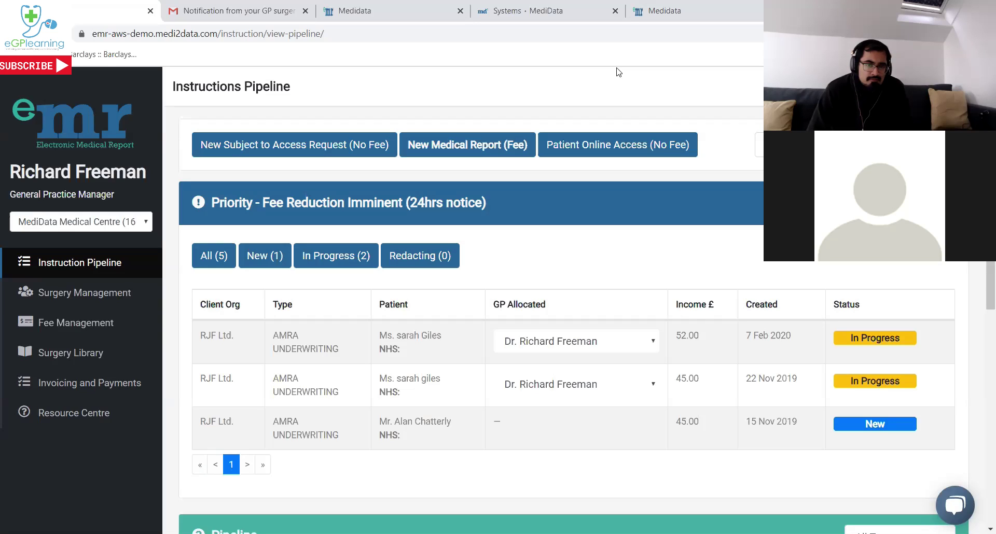
# Start a New Medical Report (Fee) instruction and accept the Confidentiality Policies notice with 'I understand'.
pyautogui.click(515, 145)
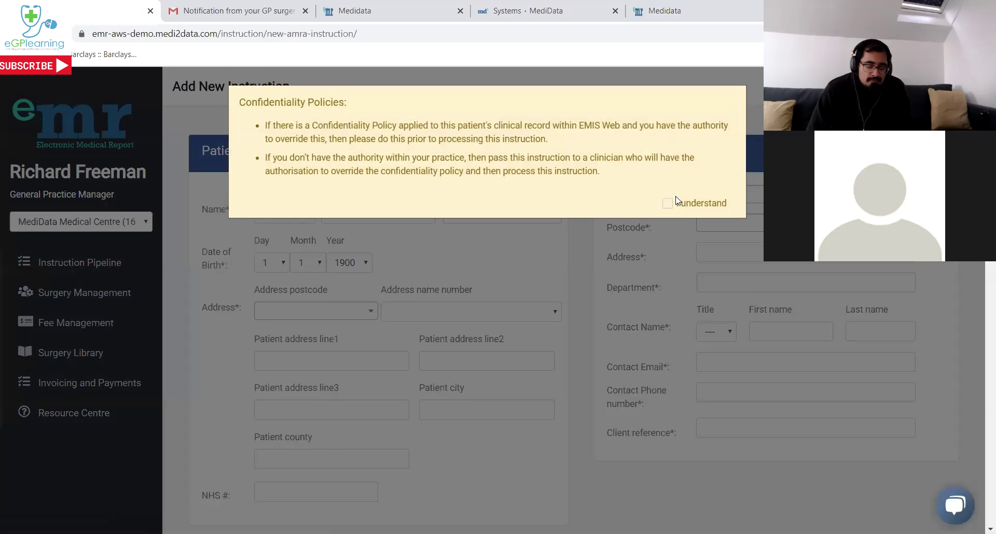
pyautogui.click(676, 200)
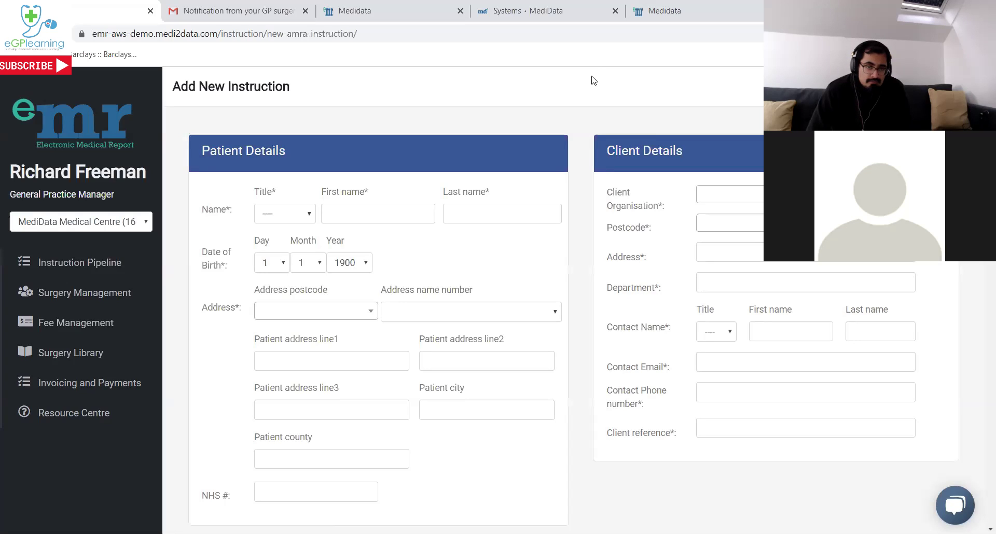
# Switch to the MediData Exchange tab showing the client-side Instructions Pipeline.
pyautogui.click(662, 15)
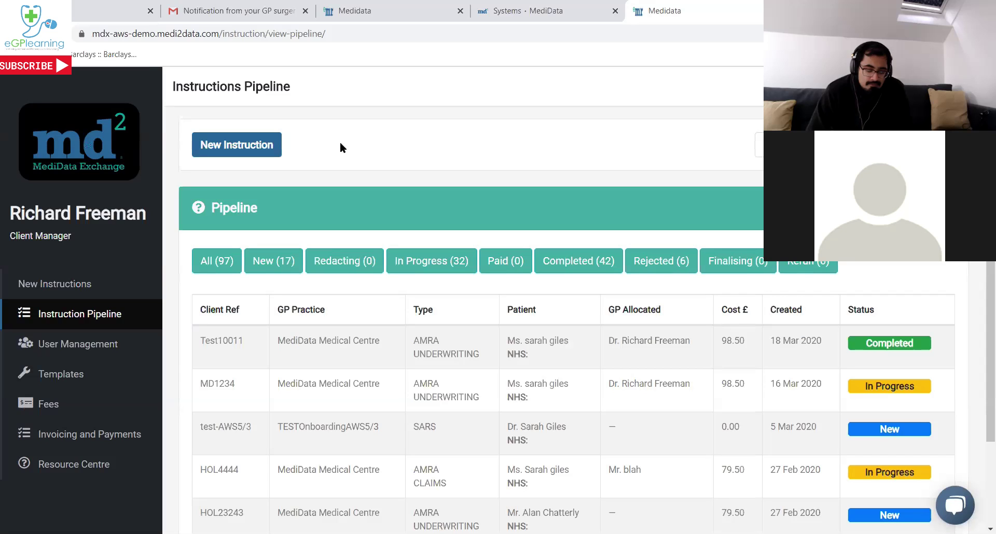
# Start a new instruction with client reference DEMO123.
pyautogui.click(272, 146)
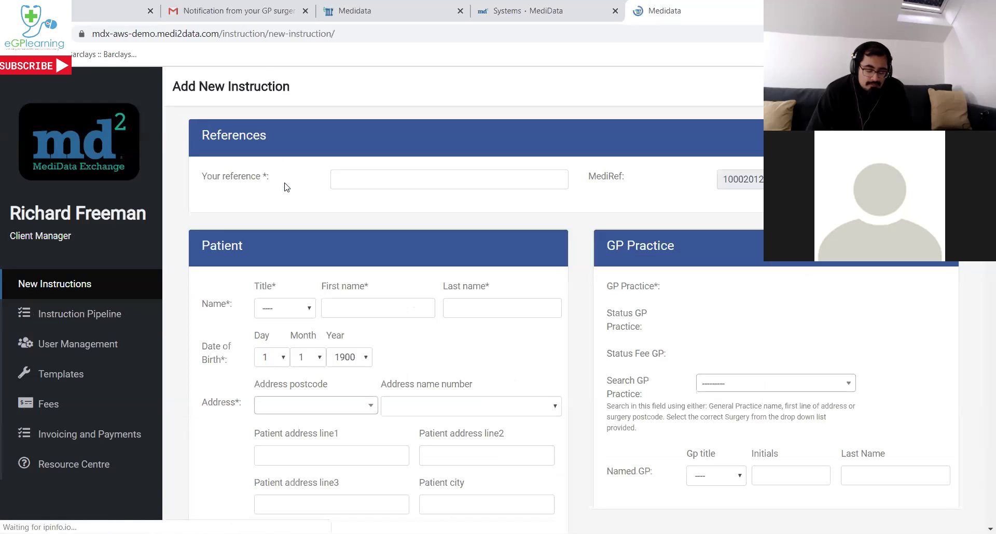
pyautogui.click(364, 182)
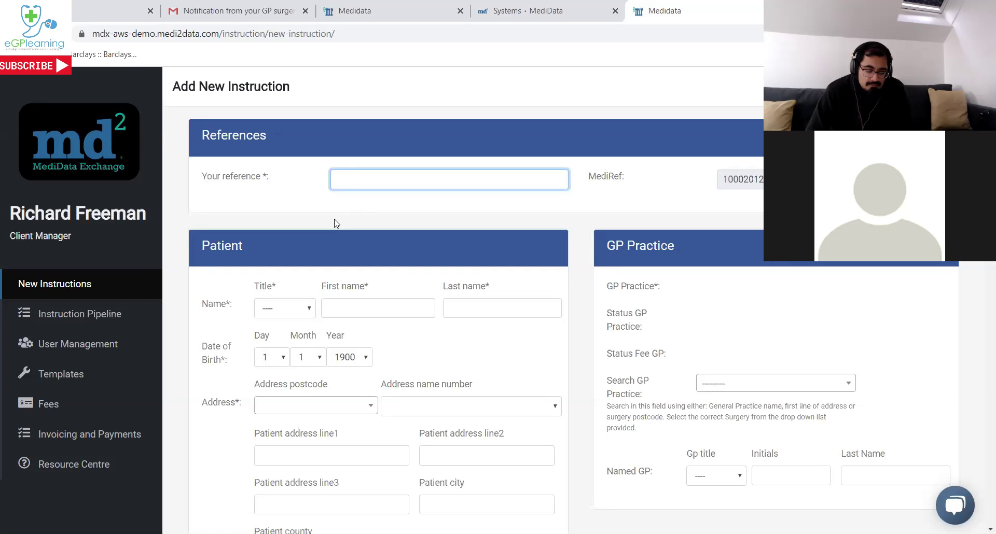
pyautogui.write('DEMO123')
pyautogui.press('Tab')
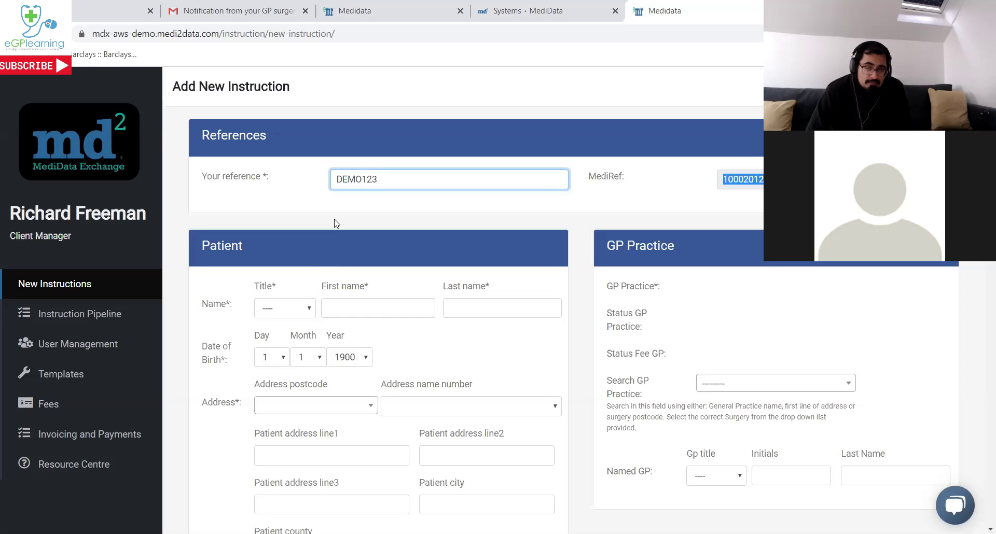
# Set the patient's title to Mrs. and enter their first and last name, correcting a typo.
pyautogui.click(306, 306)
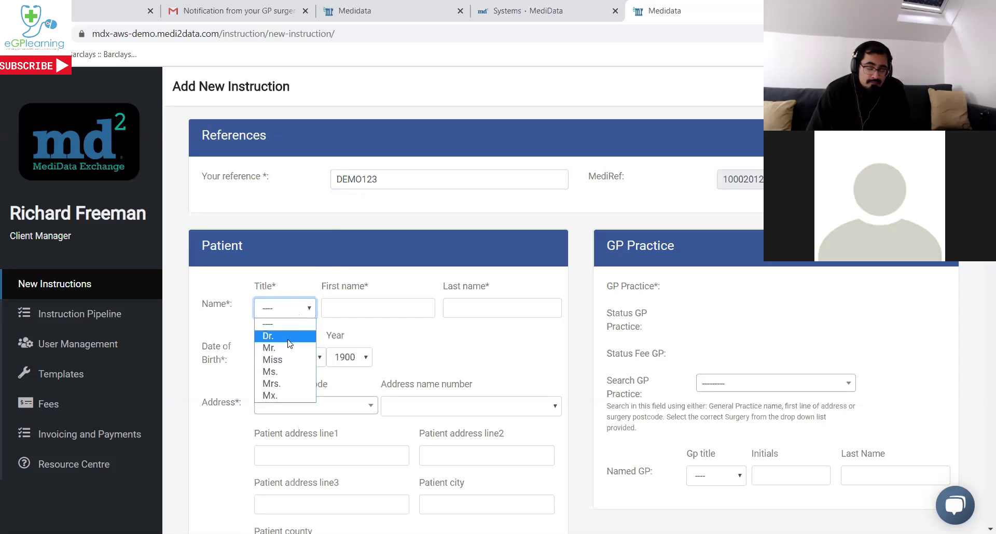
pyautogui.click(289, 384)
pyautogui.press('Tab')
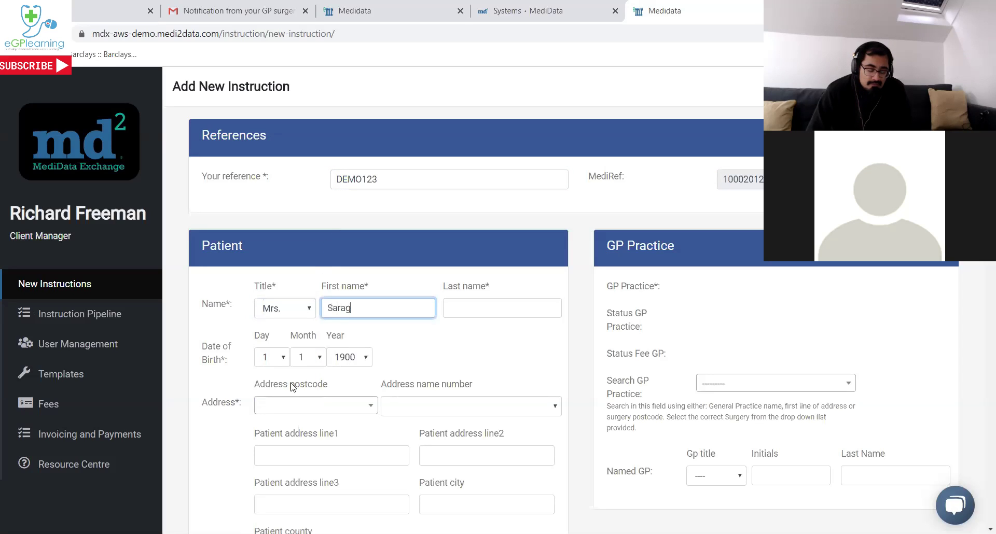
pyautogui.press('Tab')
pyautogui.click(364, 311)
pyautogui.press('BackSpace')
pyautogui.write('h')
pyautogui.press('Tab')
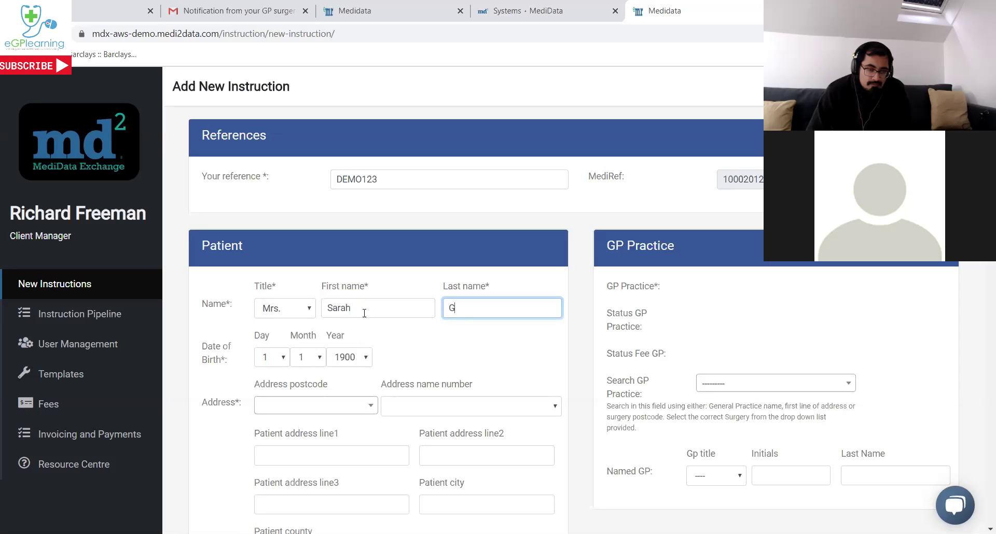
pyautogui.press('Tab')
pyautogui.write('21')
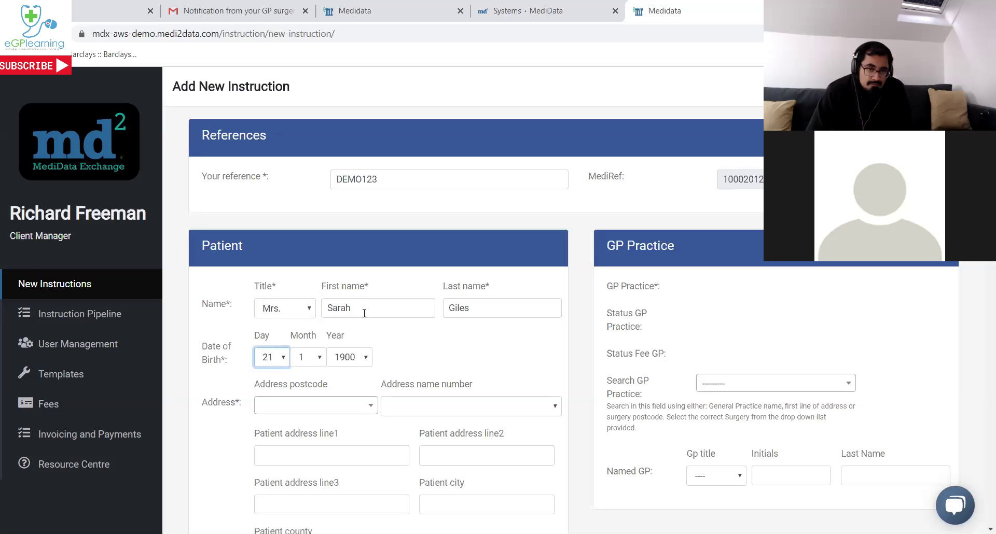
pyautogui.press('Tab')
pyautogui.write('9')
pyautogui.press('Tab')
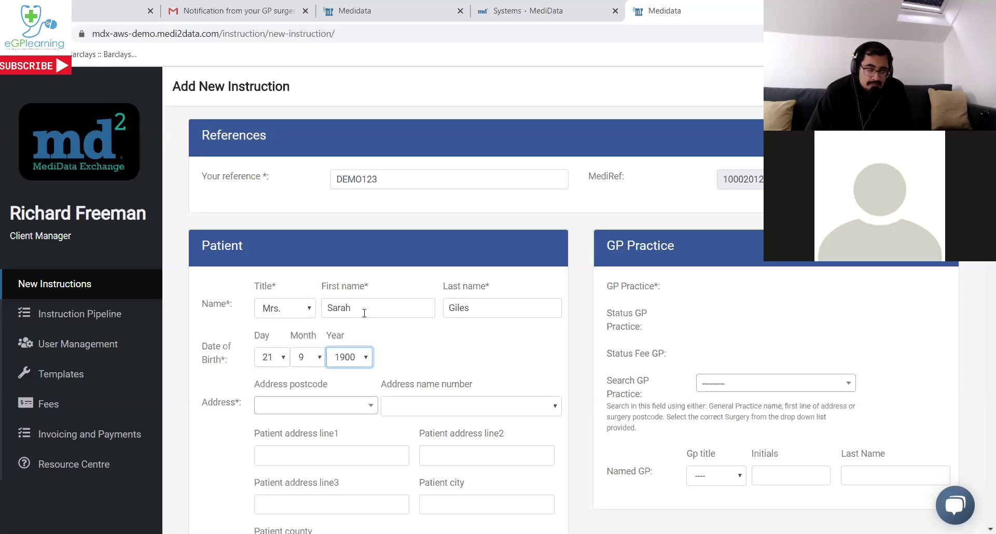
pyautogui.write('1960')
# Look up the patient's postcode and pick it to auto-fill their address.
pyautogui.press('Tab')
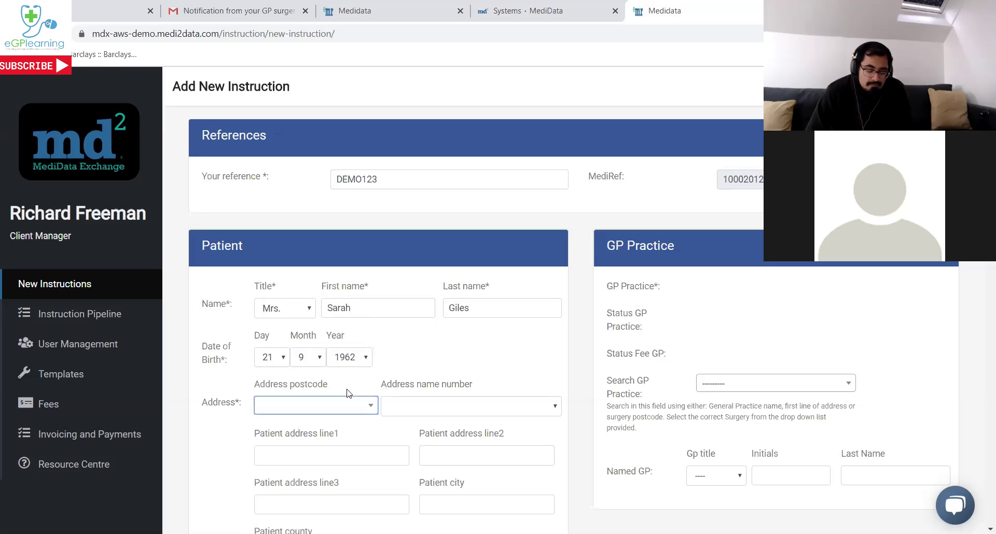
pyautogui.click(369, 404)
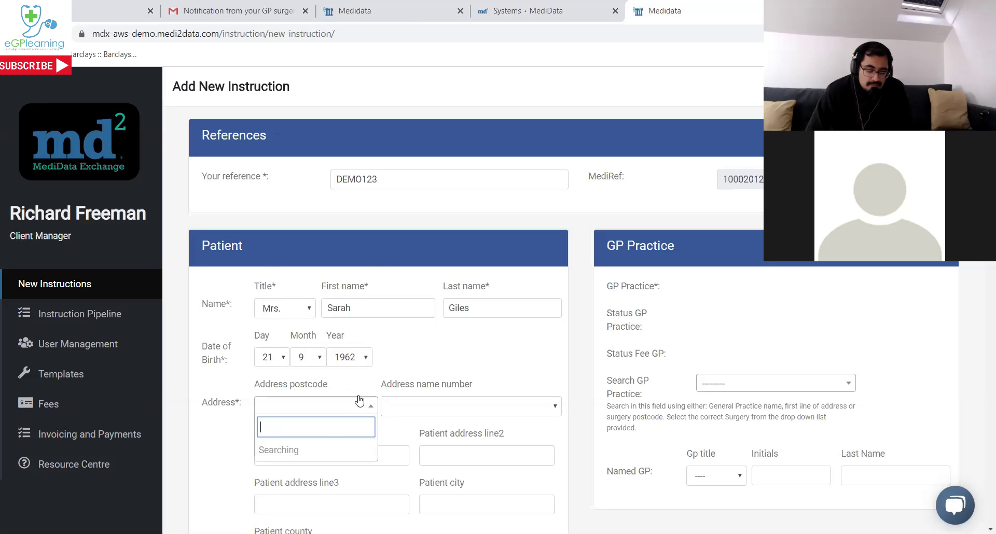
pyautogui.write('sa2 0ja')
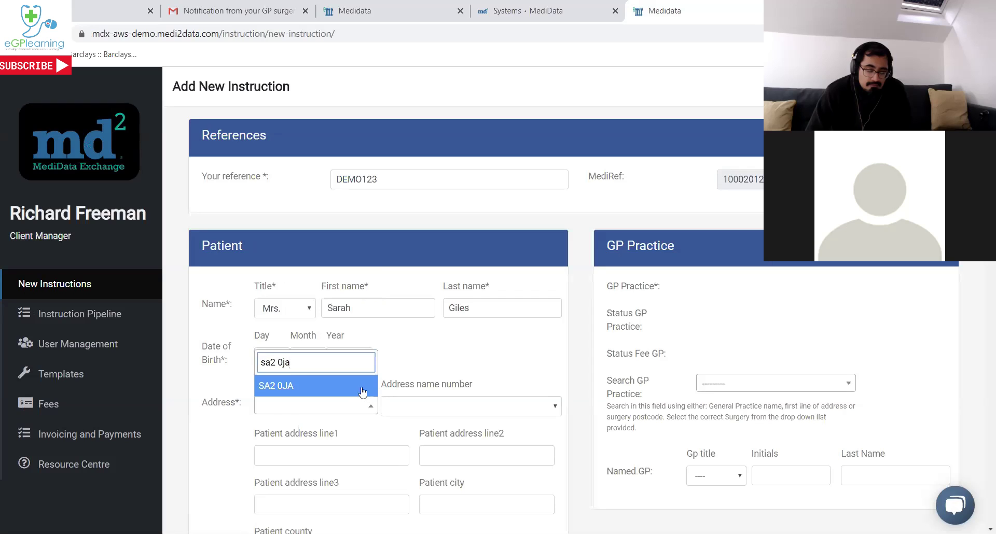
pyautogui.click(366, 396)
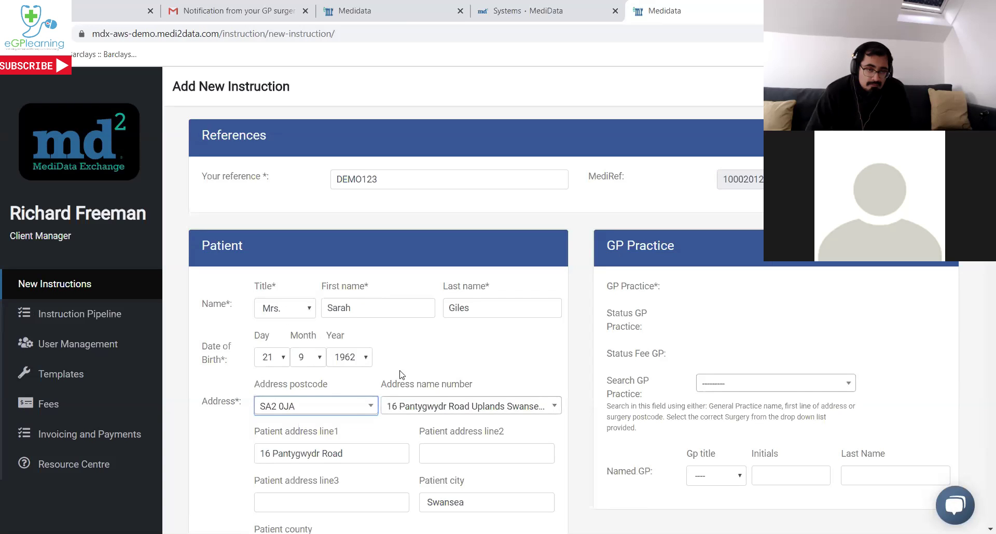
pyautogui.scroll(-1, 442, 382)
pyautogui.scroll(-1, 451, 377)
pyautogui.scroll(1, 467, 374)
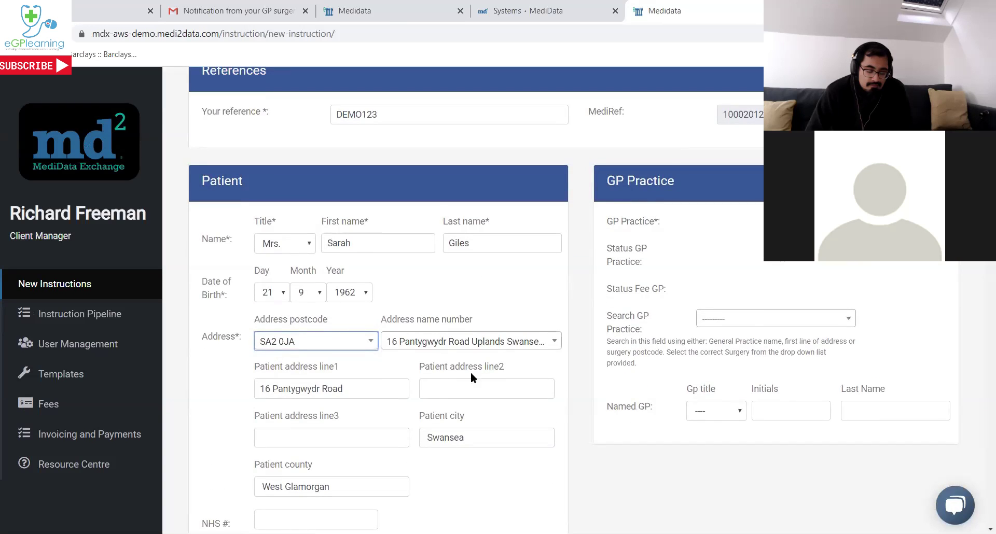
# Search 'MediData' and choose MediData Medical Centre, Cardiff as the GP practice.
pyautogui.click(778, 320)
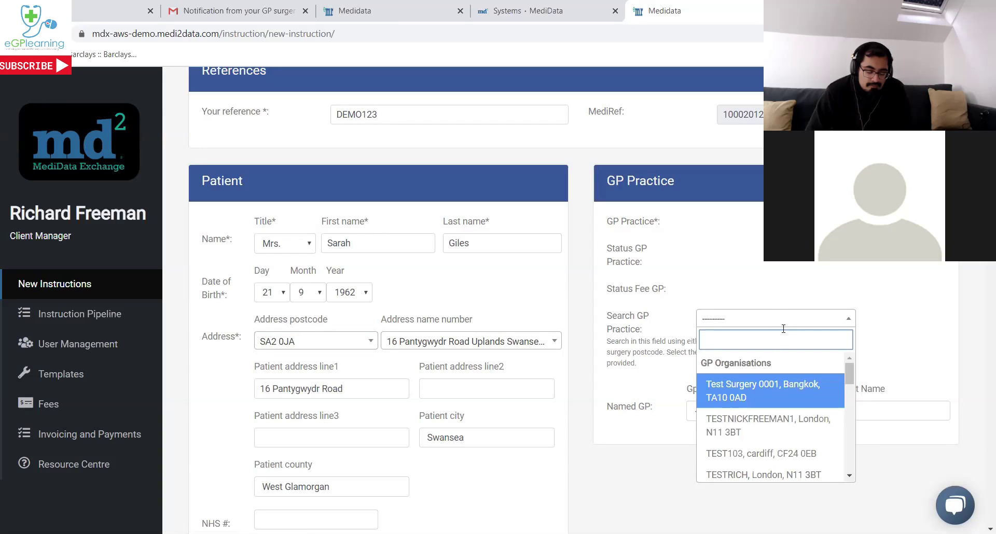
pyautogui.write('M')
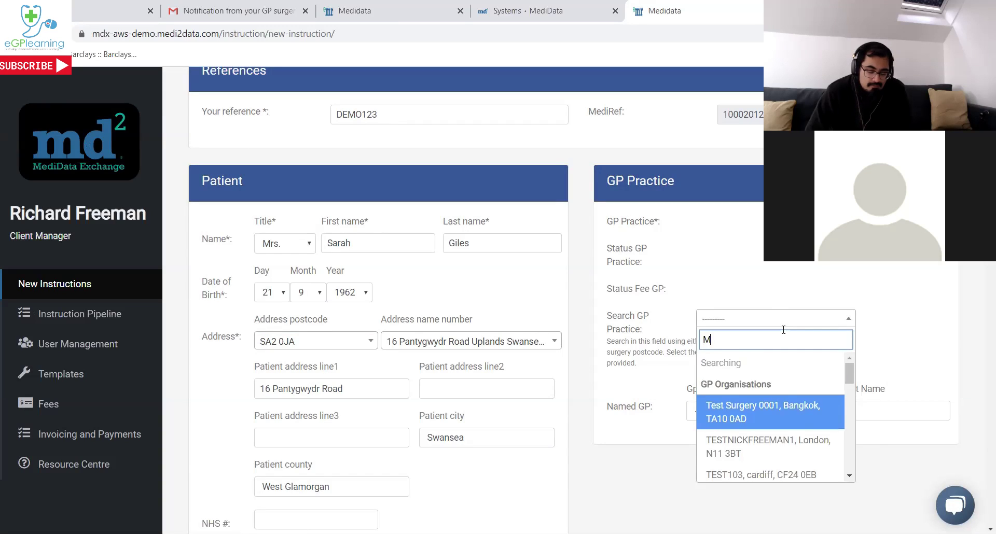
pyautogui.write('ediData')
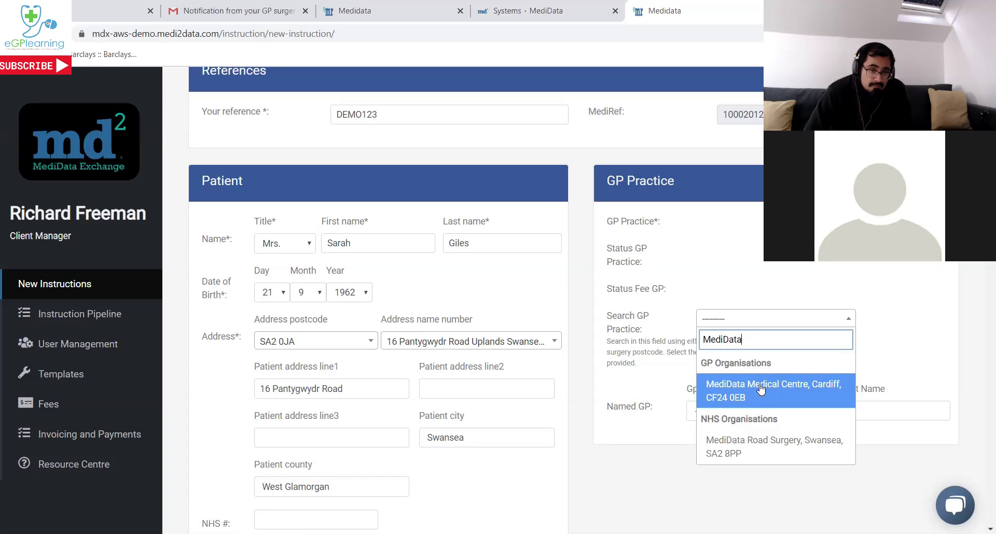
pyautogui.click(761, 389)
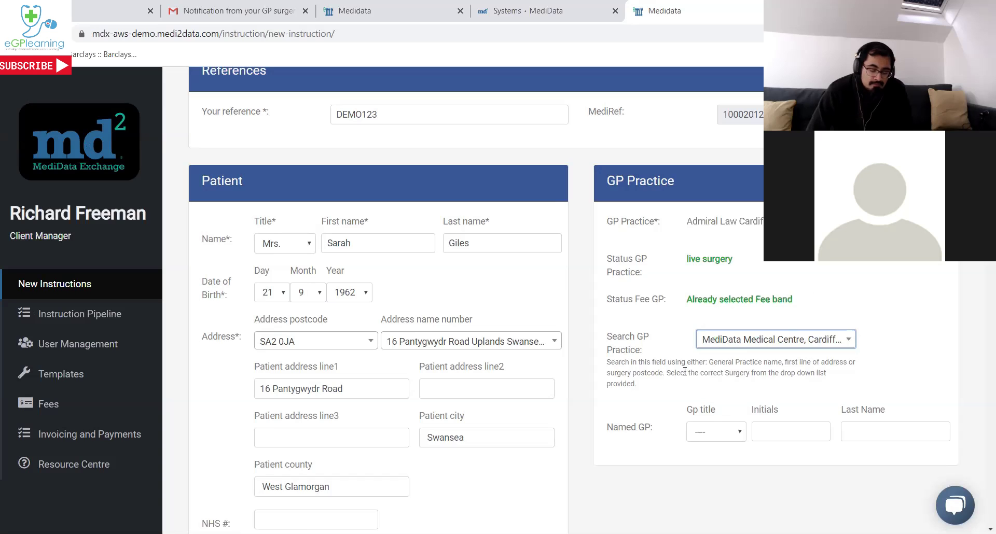
pyautogui.scroll(-3, 651, 397)
# Set the Scope's Type of Instruction to Underwriting (AMRA).
pyautogui.scroll(-2, 648, 397)
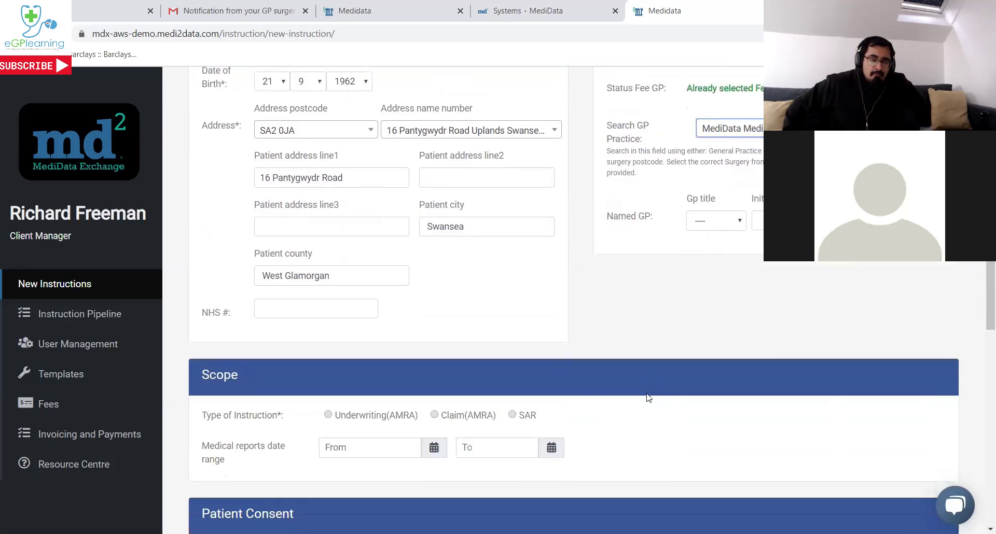
pyautogui.scroll(-1, 630, 376)
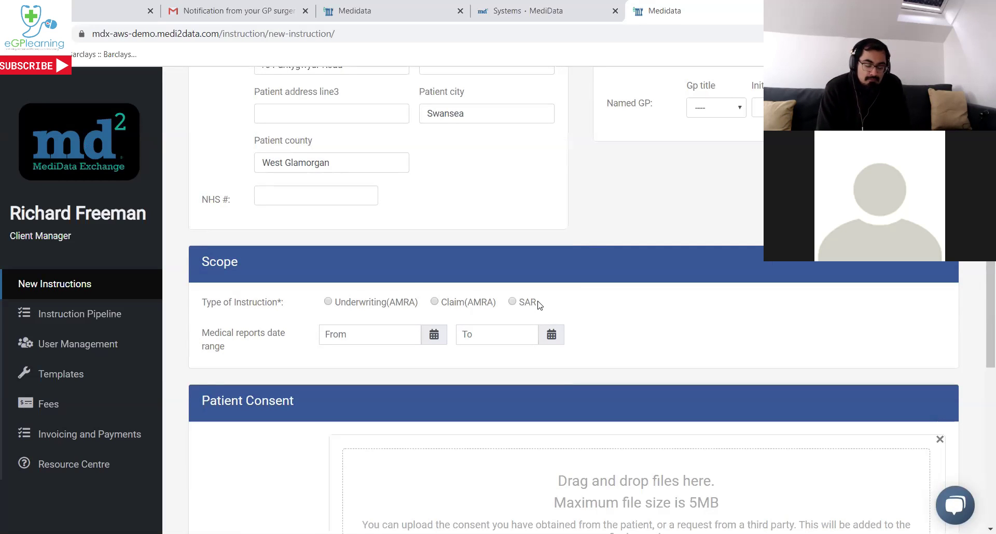
pyautogui.click(355, 303)
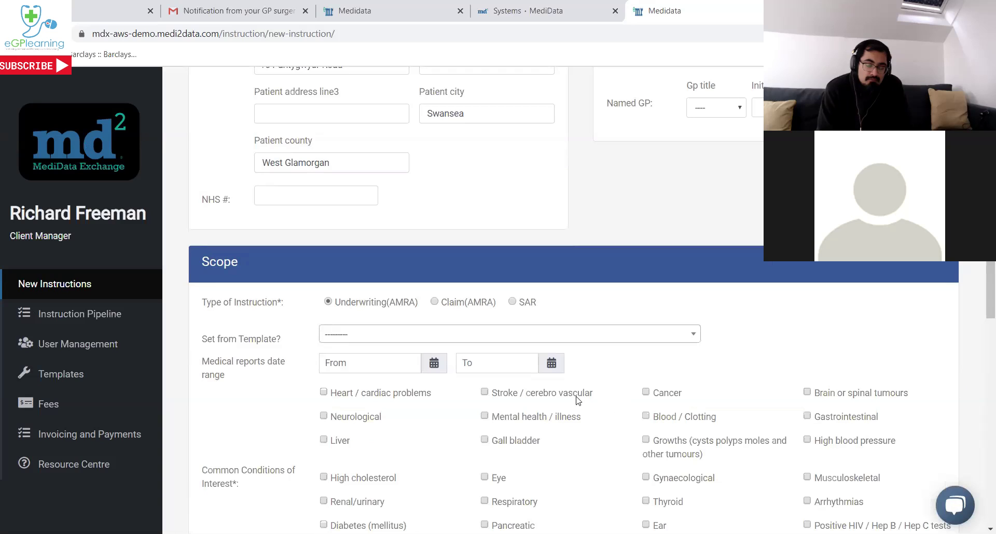
pyautogui.click(444, 303)
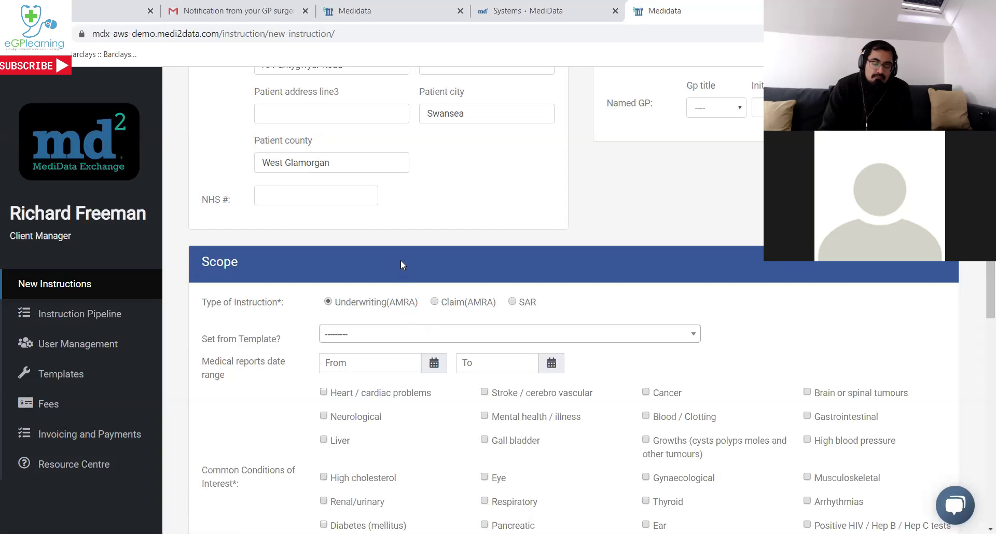
pyautogui.scroll(-1, 403, 262)
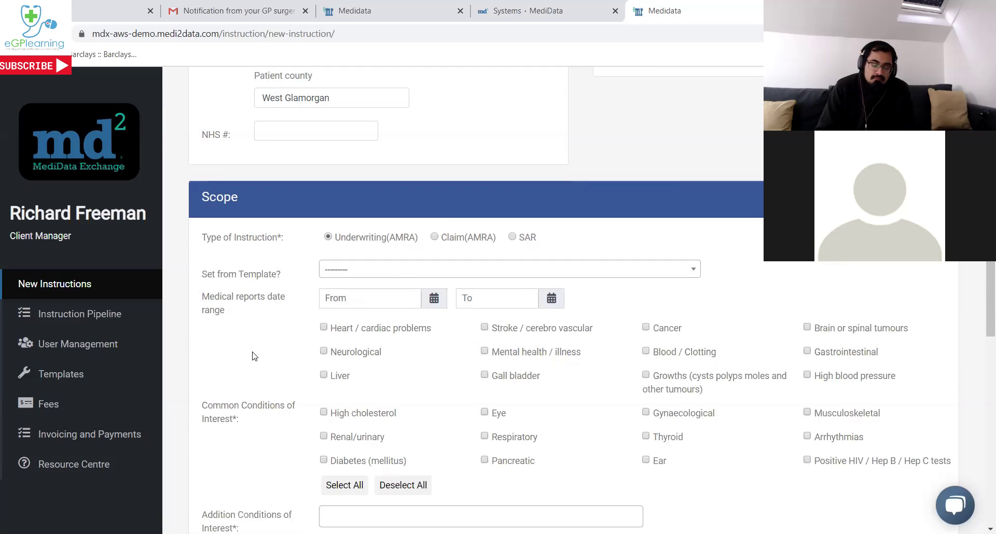
pyautogui.scroll(-1, 251, 353)
pyautogui.scroll(1, 251, 353)
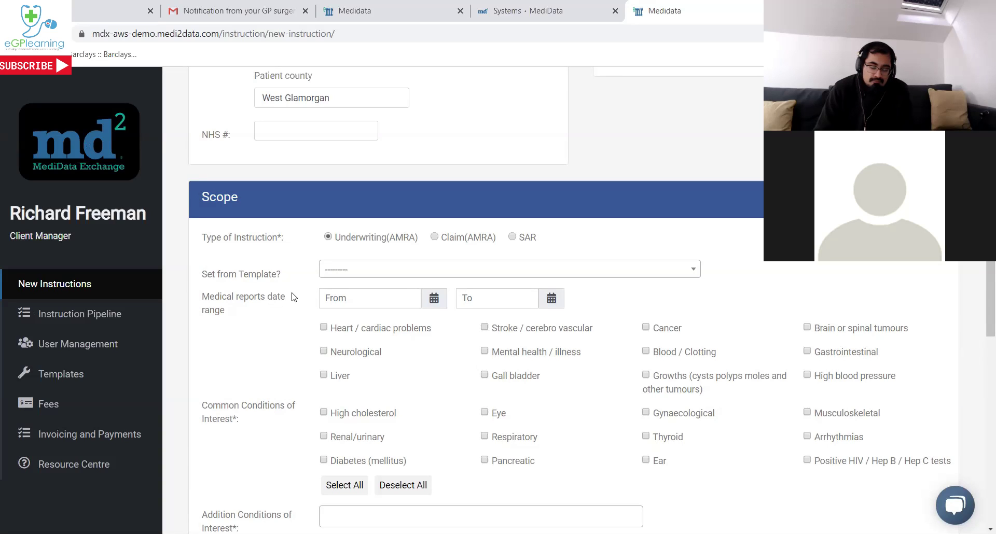
# Apply the GPR Report scope template and review its pre-ticked conditions down to Patient Consent.
pyautogui.click(333, 275)
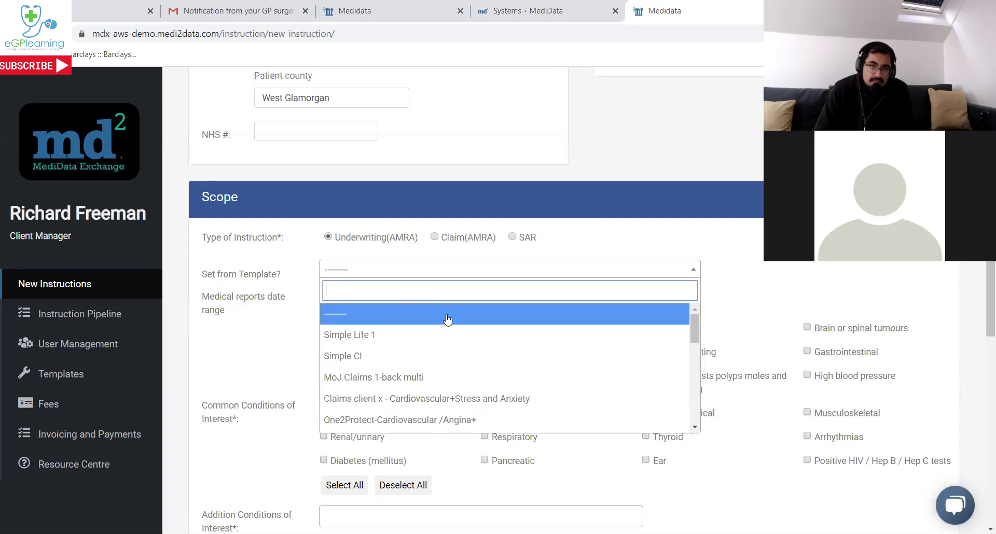
pyautogui.scroll(-3, 467, 345)
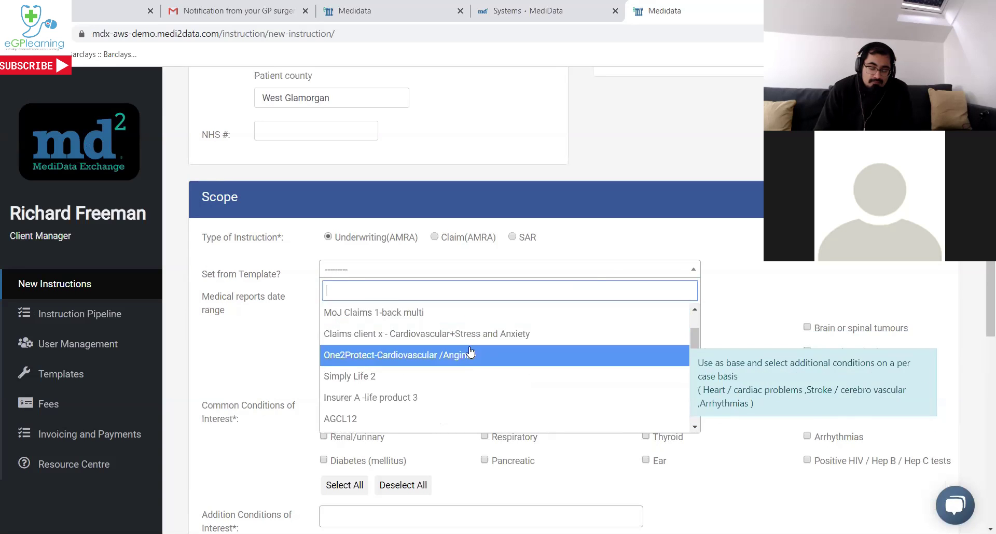
pyautogui.scroll(-4, 457, 355)
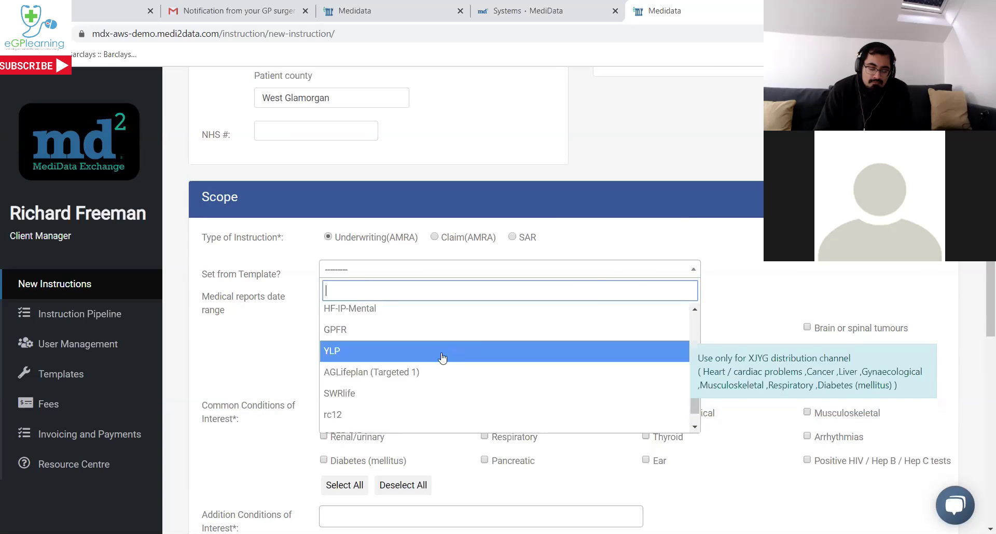
pyautogui.scroll(-2, 429, 353)
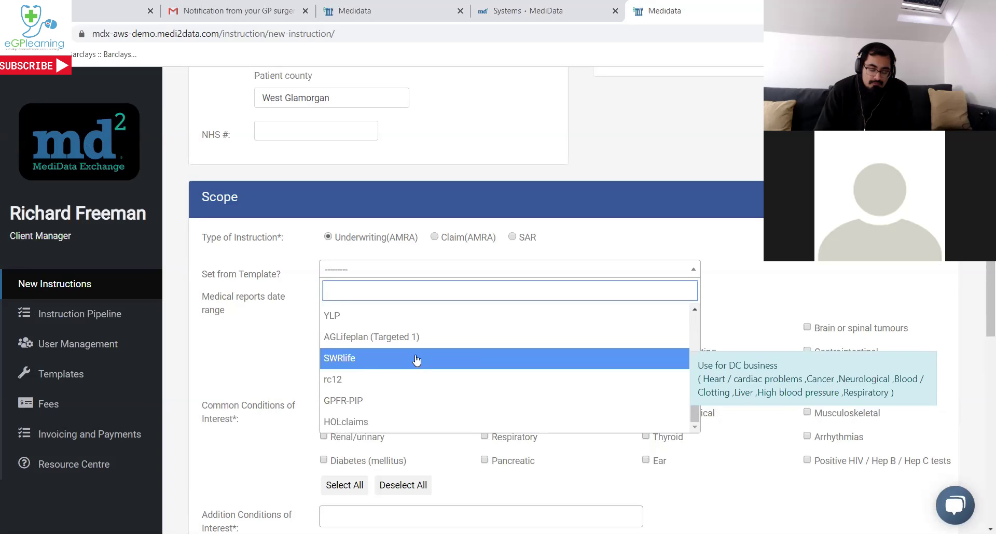
pyautogui.scroll(3, 411, 369)
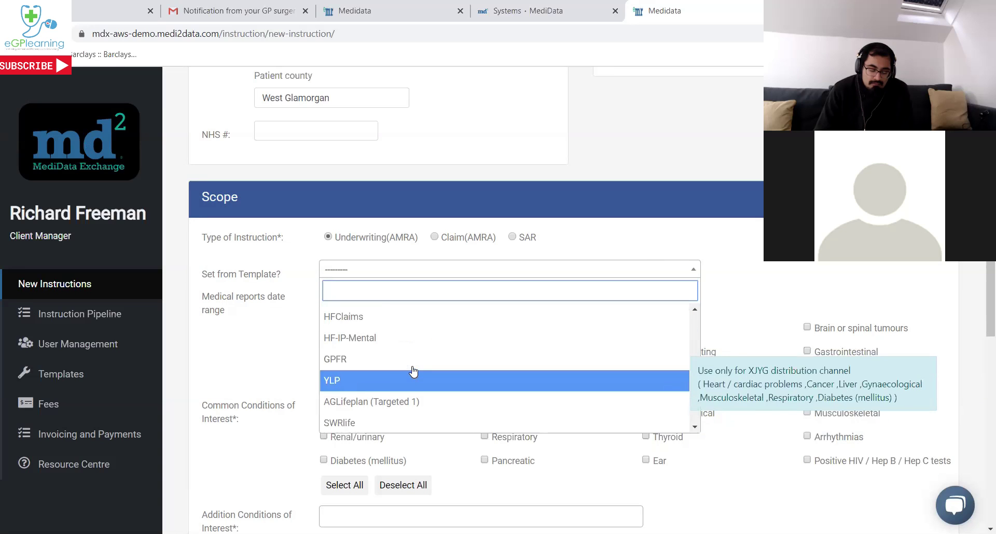
pyautogui.click(409, 359)
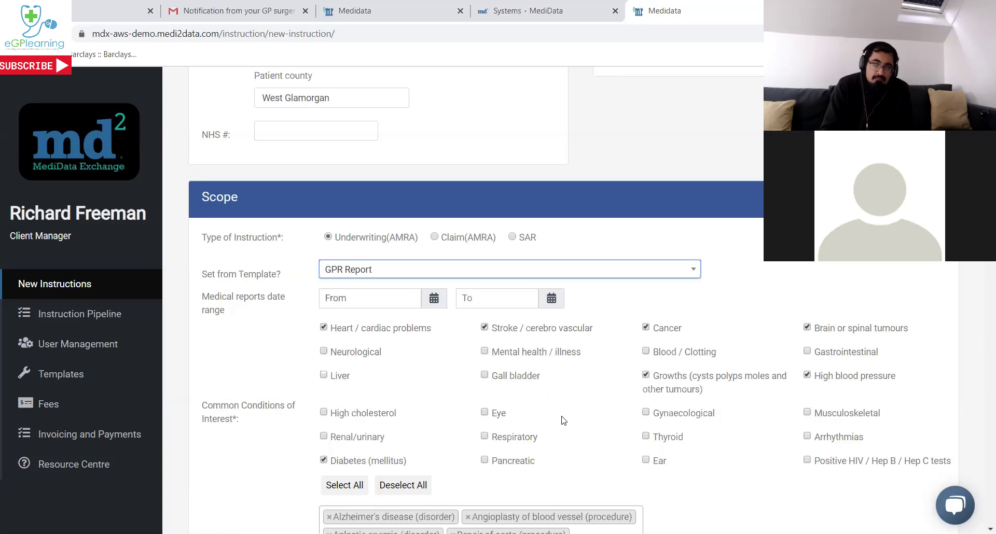
pyautogui.scroll(-4, 570, 410)
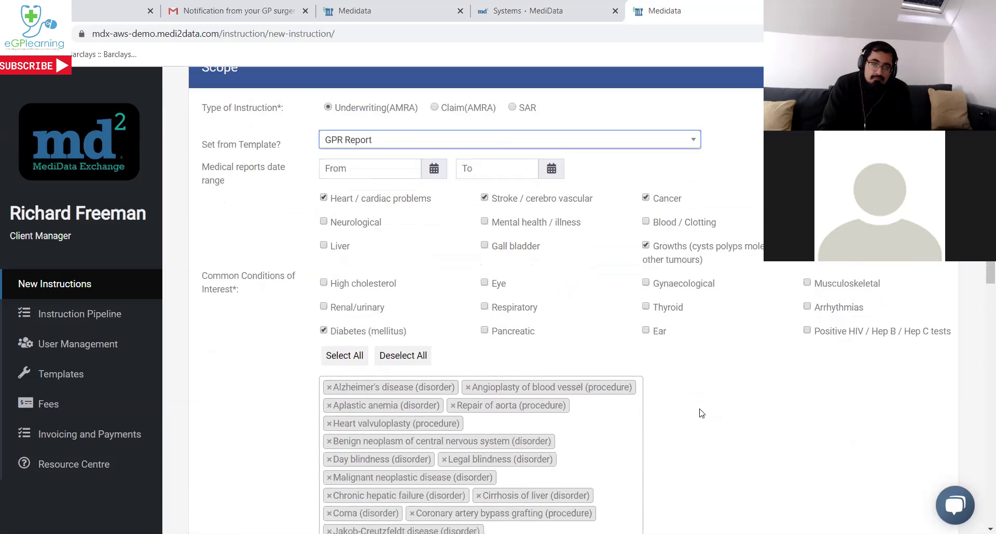
pyautogui.scroll(-3, 700, 407)
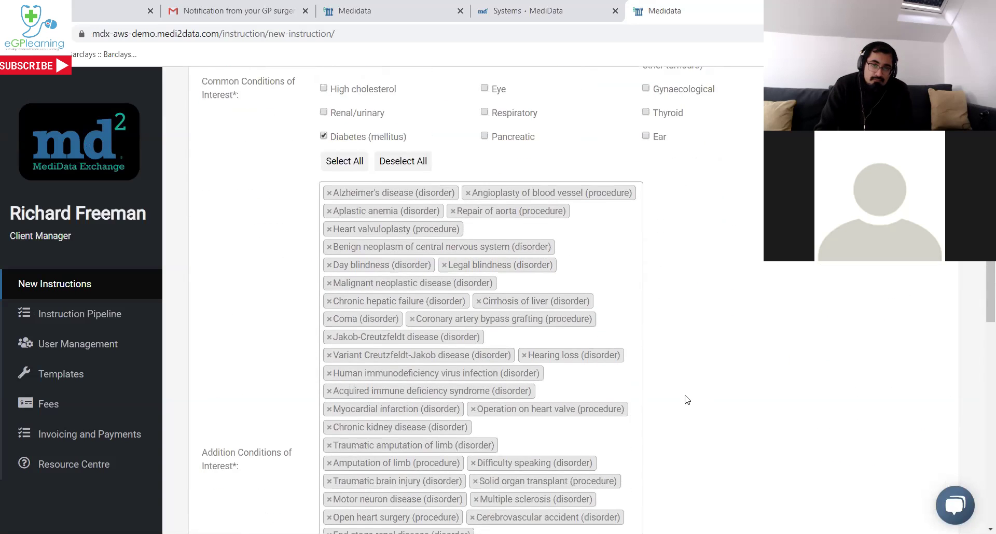
pyautogui.scroll(-5, 687, 400)
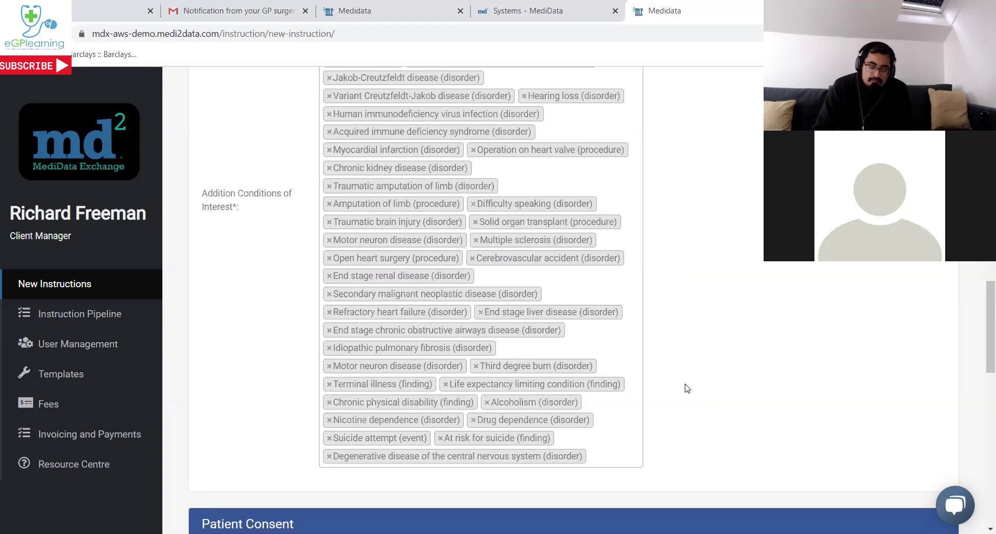
pyautogui.scroll(-5, 687, 389)
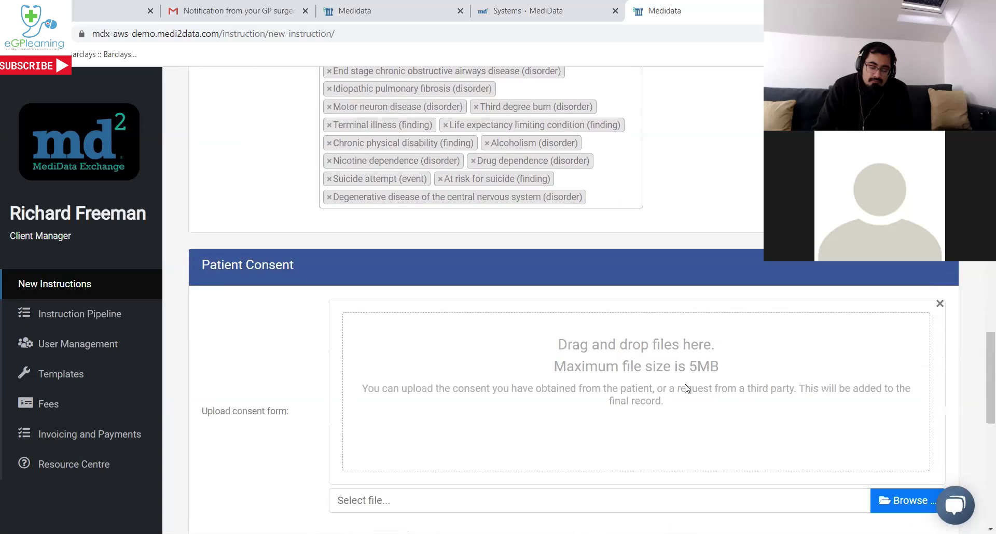
pyautogui.scroll(-1, 687, 388)
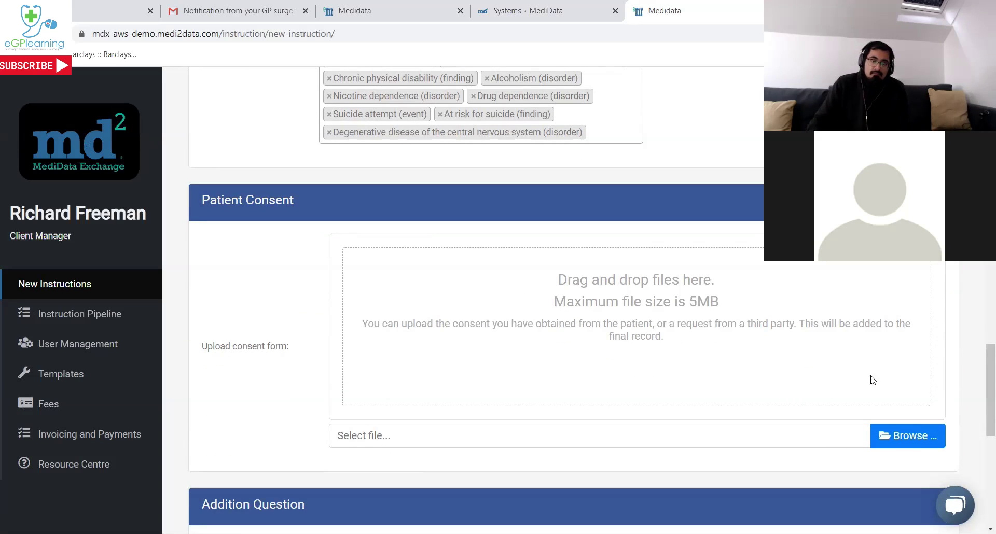
# Upload 'Consent form.pdf' as the instruction's patient consent form.
pyautogui.click(897, 435)
pyautogui.scroll(-6, 338, 208)
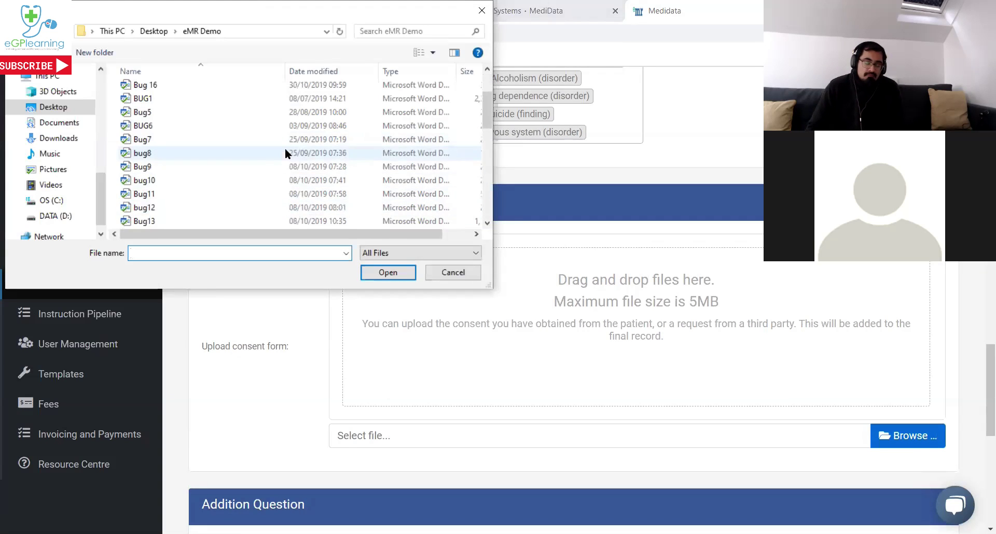
pyautogui.doubleClick(202, 180)
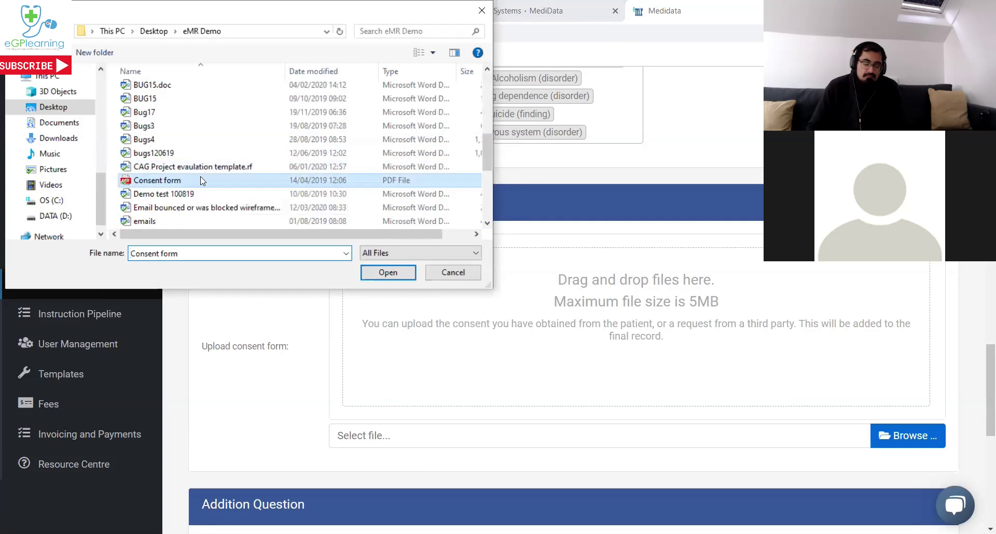
pyautogui.scroll(-8, 676, 305)
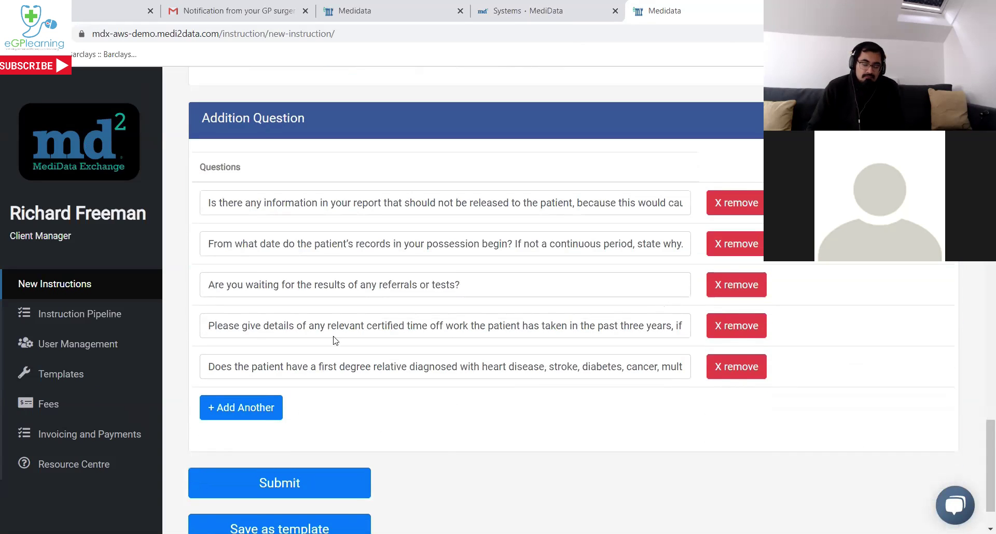
# Submit instruction DEMO123 from the bottom of the form.
pyautogui.scroll(-1, 495, 439)
pyautogui.scroll(-1, 499, 432)
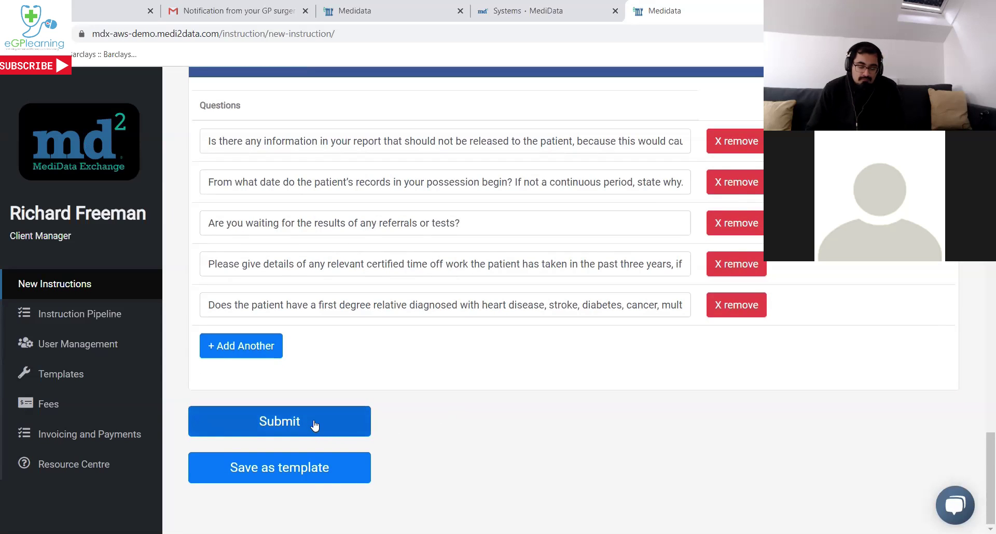
pyautogui.click(300, 431)
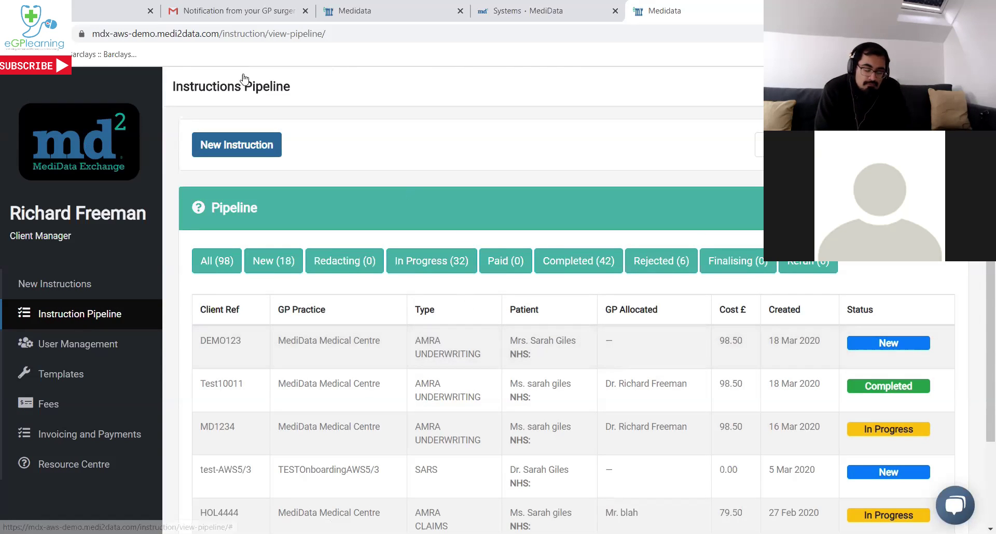
# In eMR, open the Instruction Pipeline and highlight the new RJF Ltd. AMRA row, status New.
pyautogui.click(93, 5)
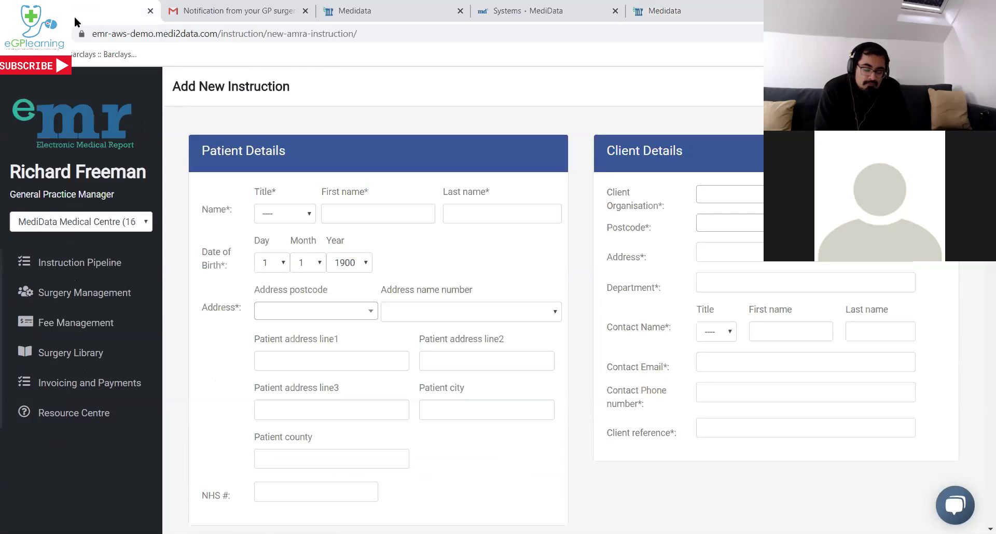
pyautogui.click(63, 262)
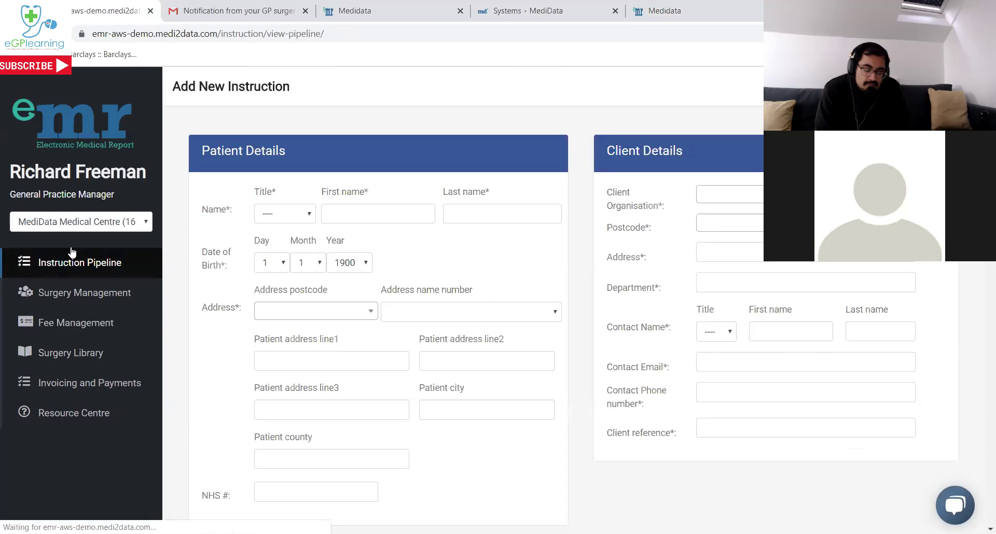
pyautogui.scroll(-4, 390, 214)
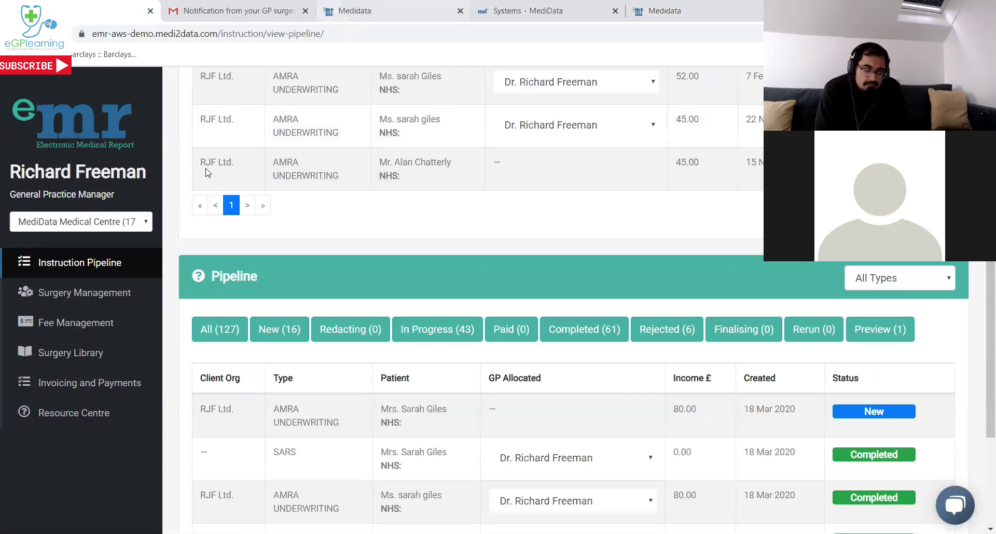
pyautogui.moveTo(202, 410); pyautogui.dragTo(599, 421)
pyautogui.click(602, 413)
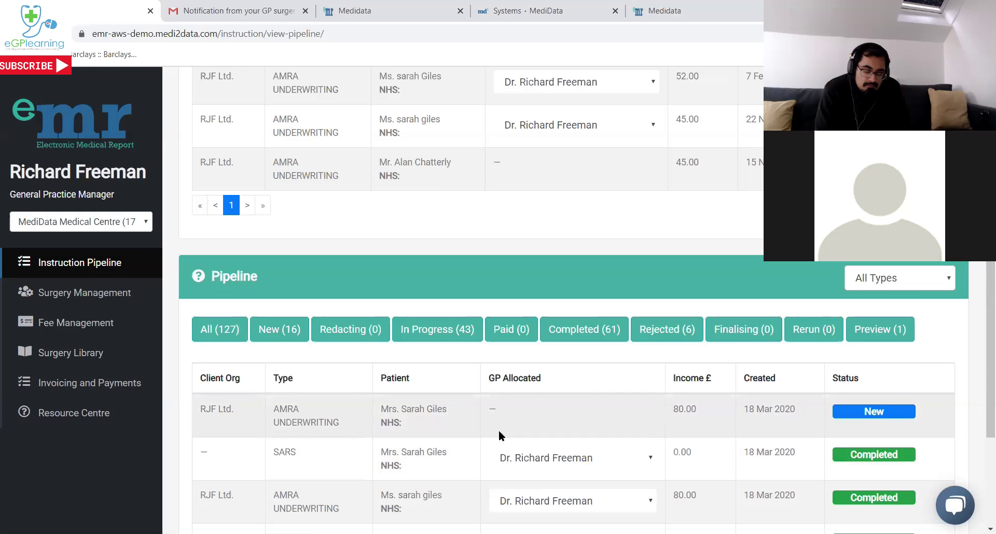
pyautogui.scroll(1, 499, 431)
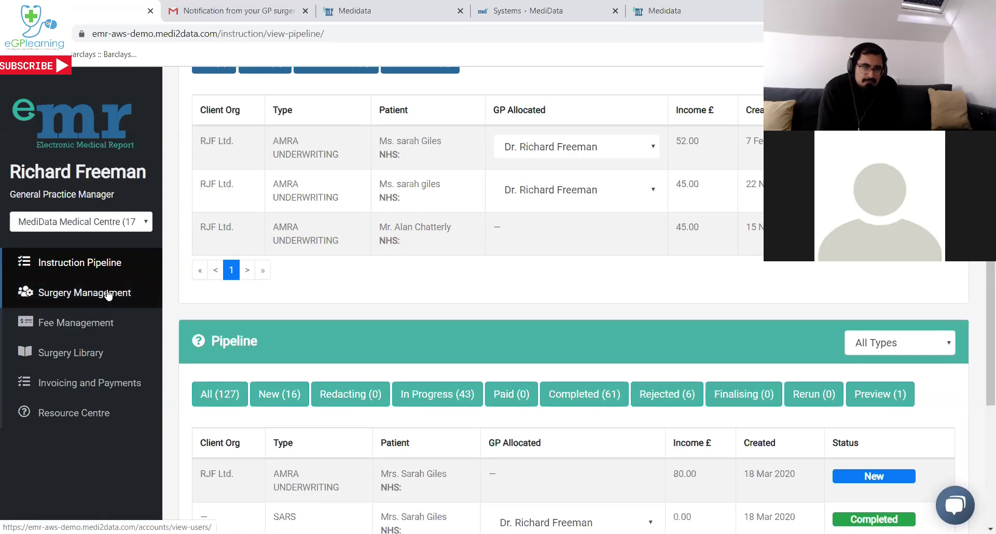
# Review Surgery Management users, permissions and contact preferences, then switch to the Systems · MediData tab.
pyautogui.click(108, 294)
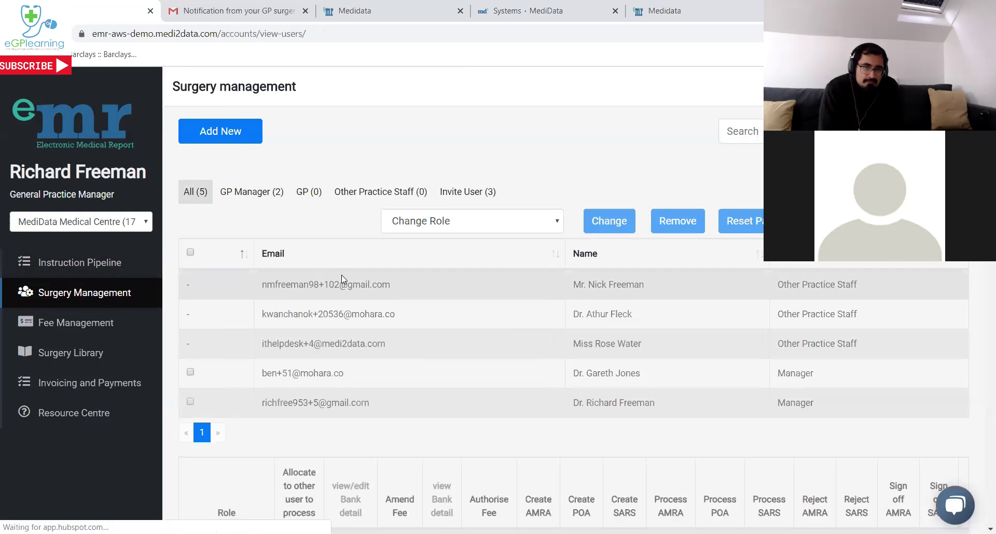
pyautogui.scroll(-1, 341, 275)
pyautogui.scroll(-2, 342, 285)
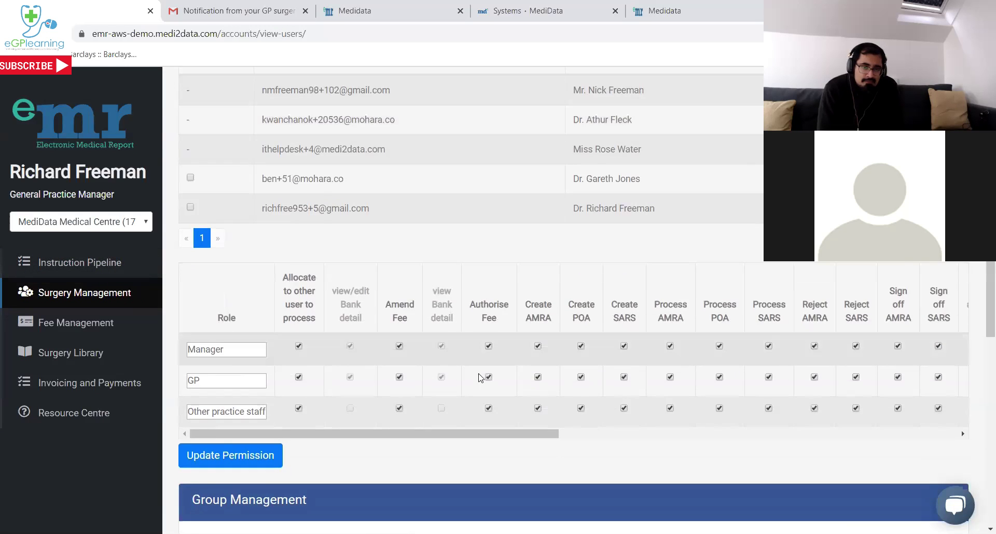
pyautogui.scroll(-3, 481, 383)
pyautogui.scroll(-2, 481, 383)
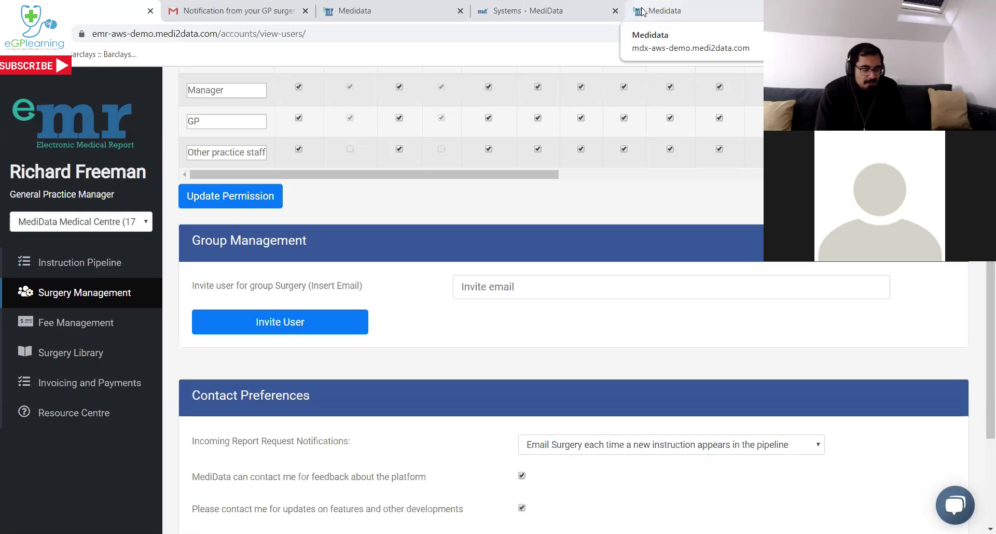
pyautogui.click(535, 11)
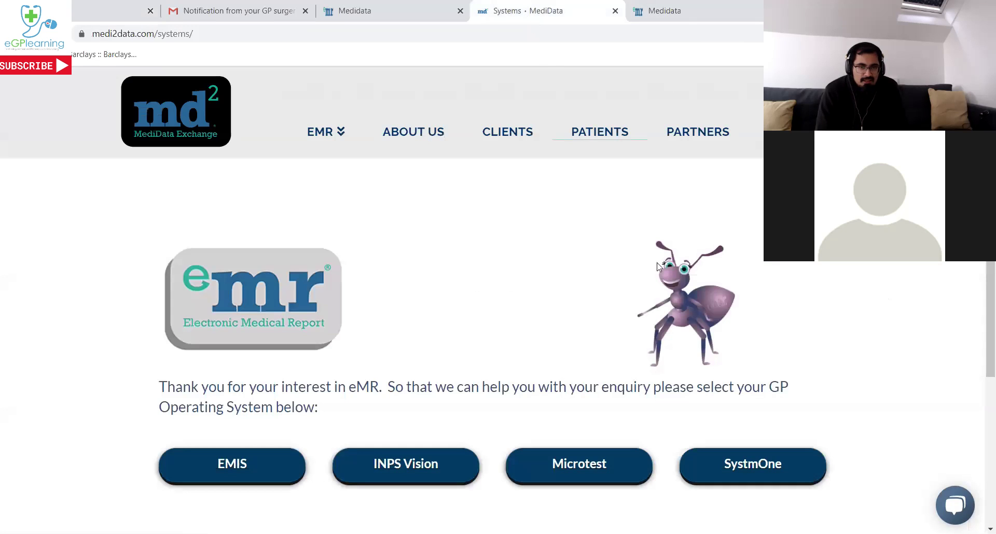